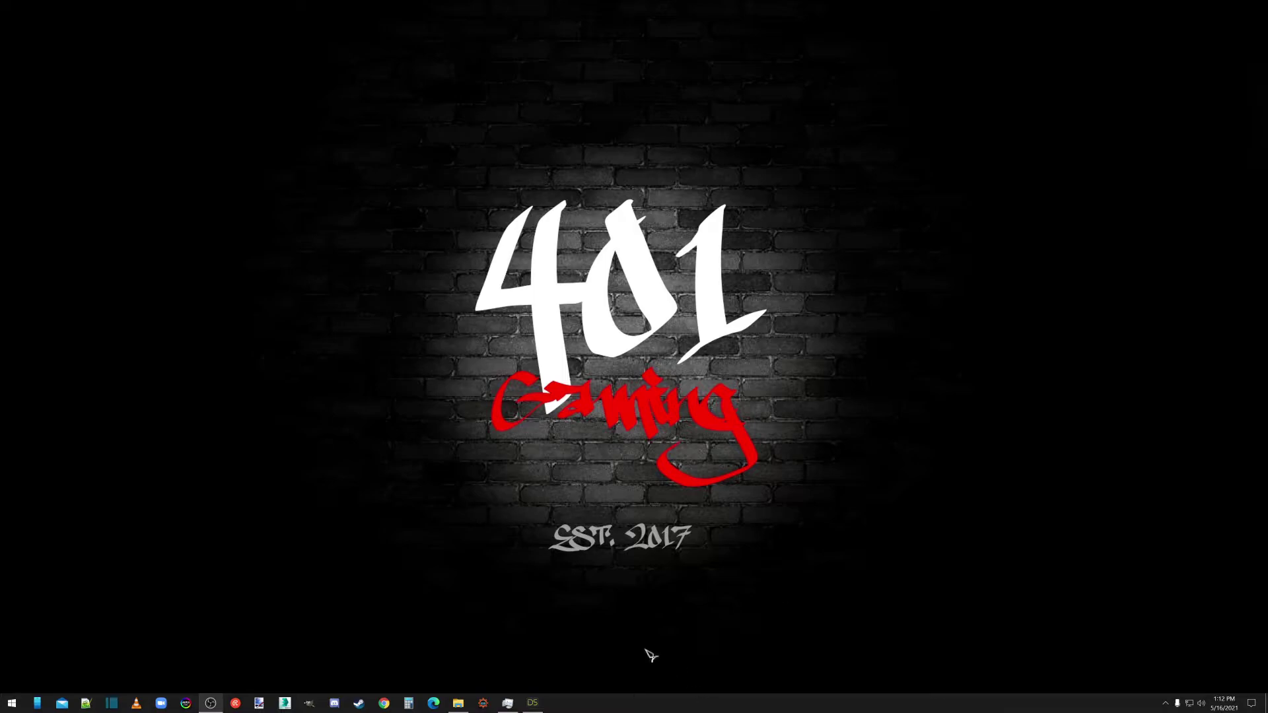
Browse the CBBE preset's files folder holding CBBE_Shape.duf, then close Explorer and return to DAZ Studio
mouse_move(534, 704)
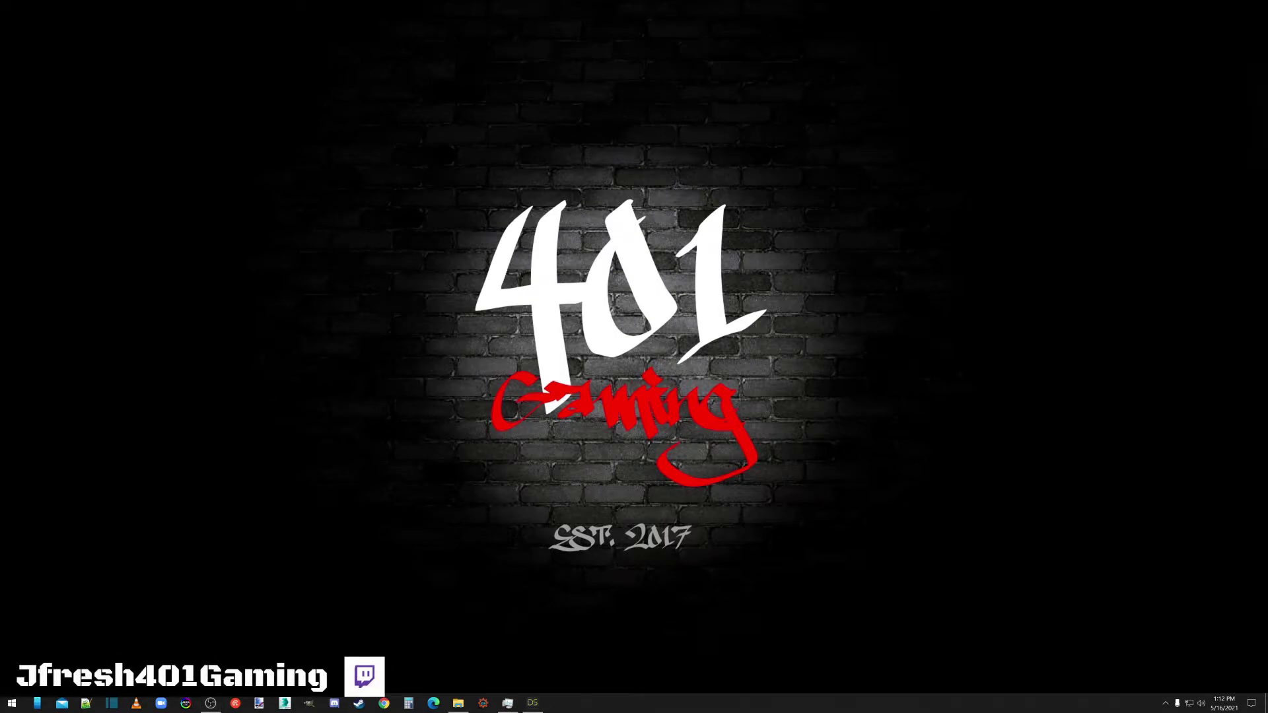
left_click(458, 702)
double_click(445, 337)
left_click(469, 352)
double_click(469, 352)
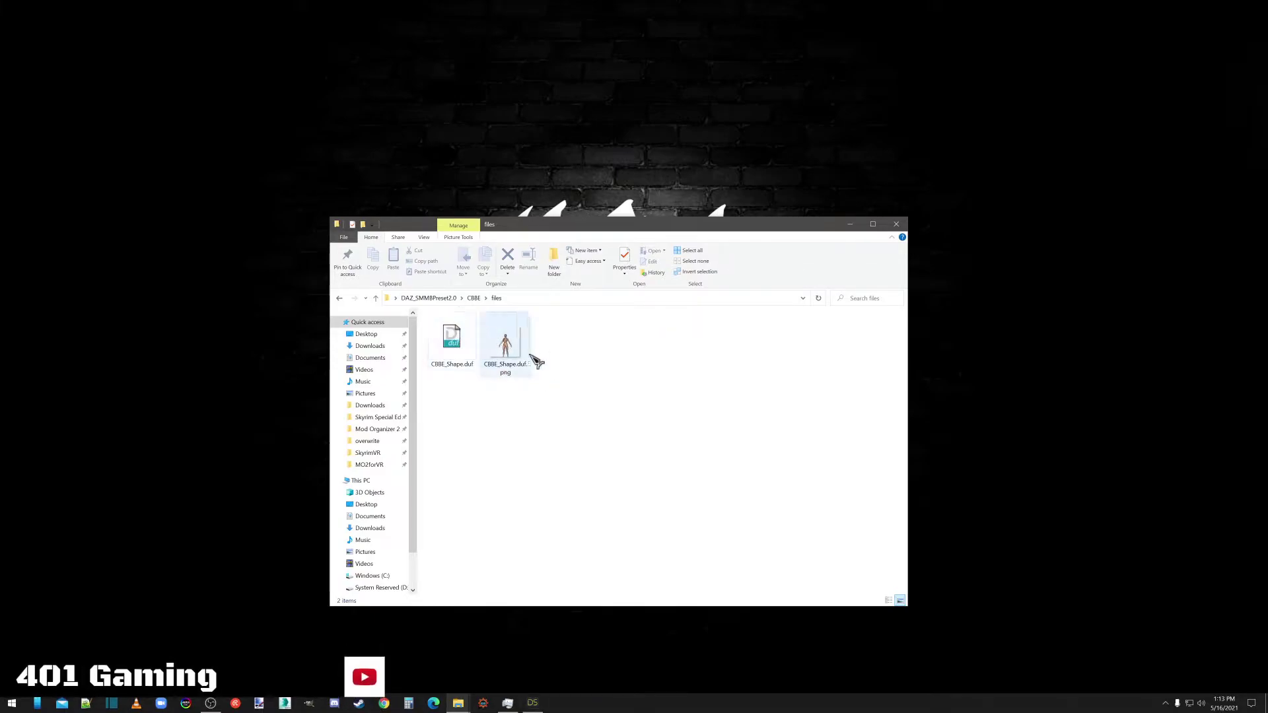
left_click(898, 231)
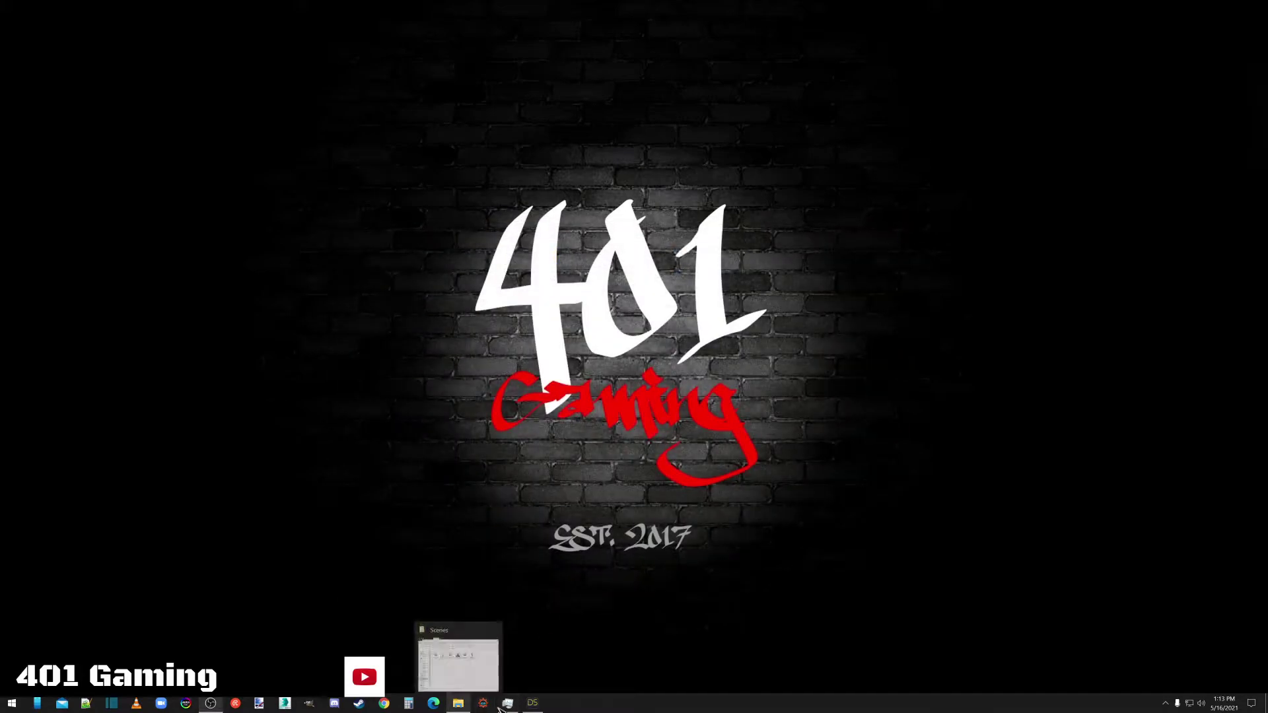
left_click(533, 703)
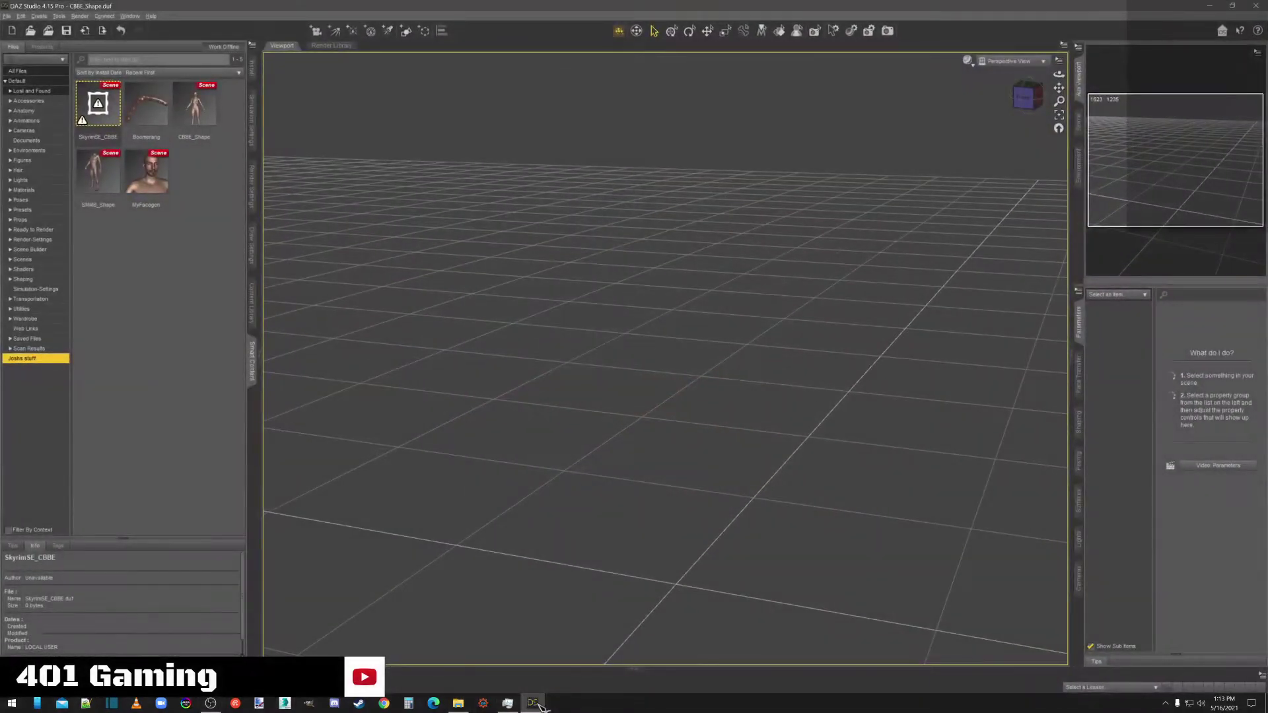
Browse to Documents > DAZ 3D > Studio > My Library > Scenes and drag CBBE_Shape.duf into the viewport
left_click(459, 699)
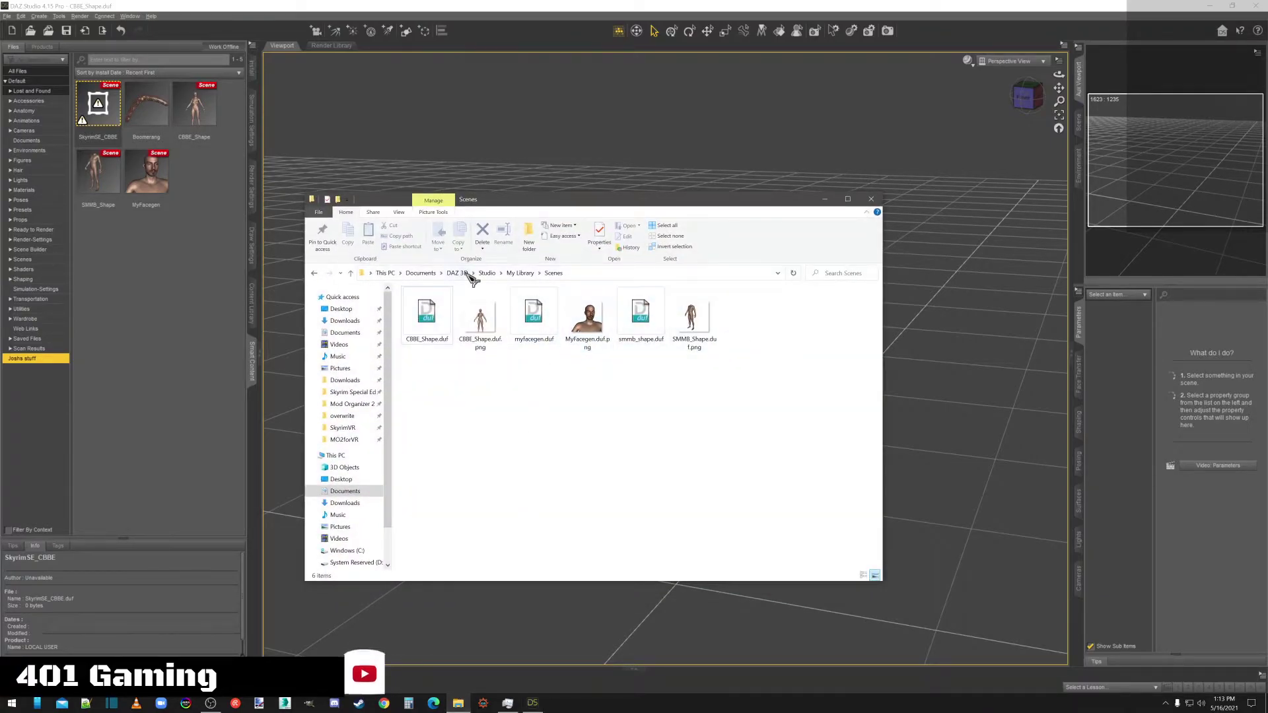
left_click(350, 551)
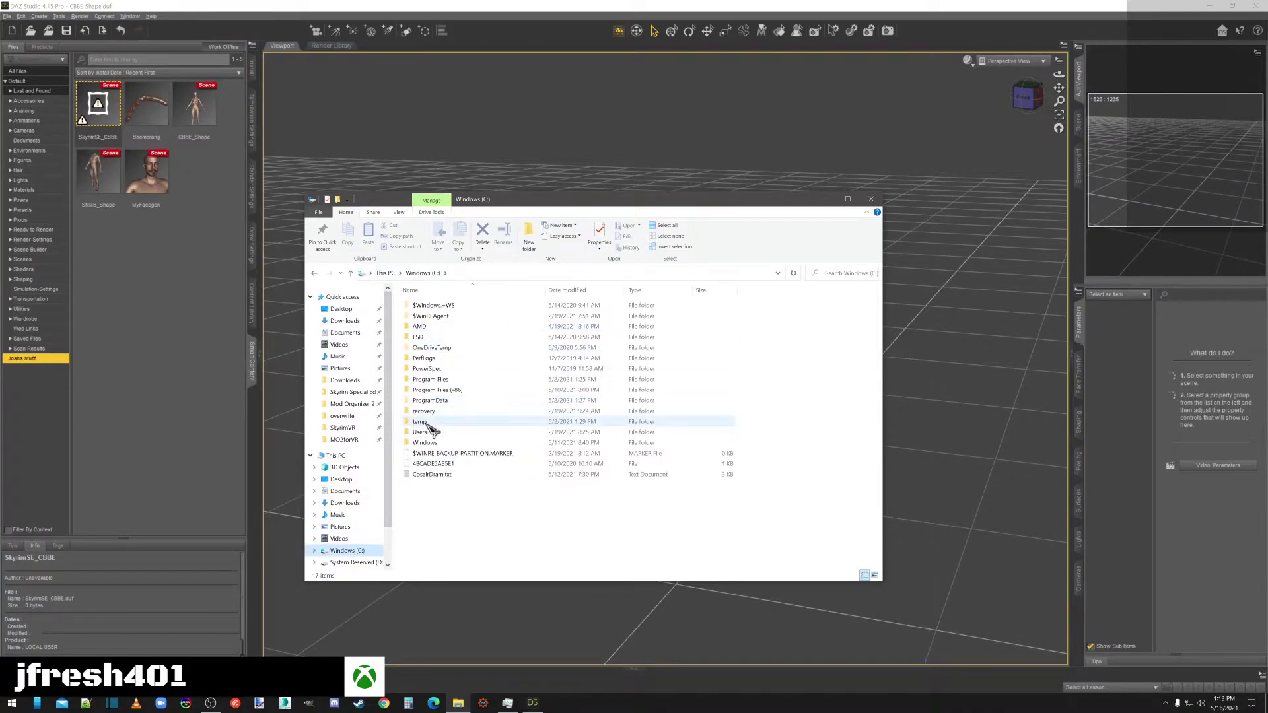
double_click(419, 433)
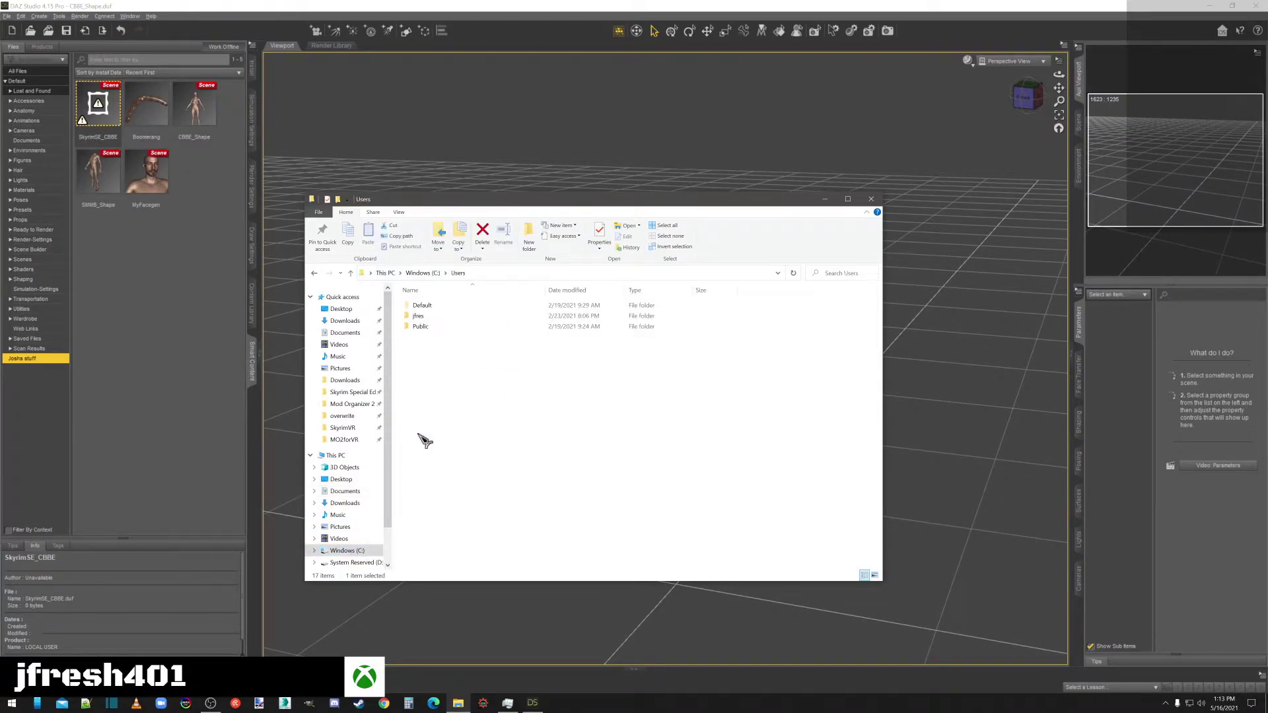
double_click(425, 317)
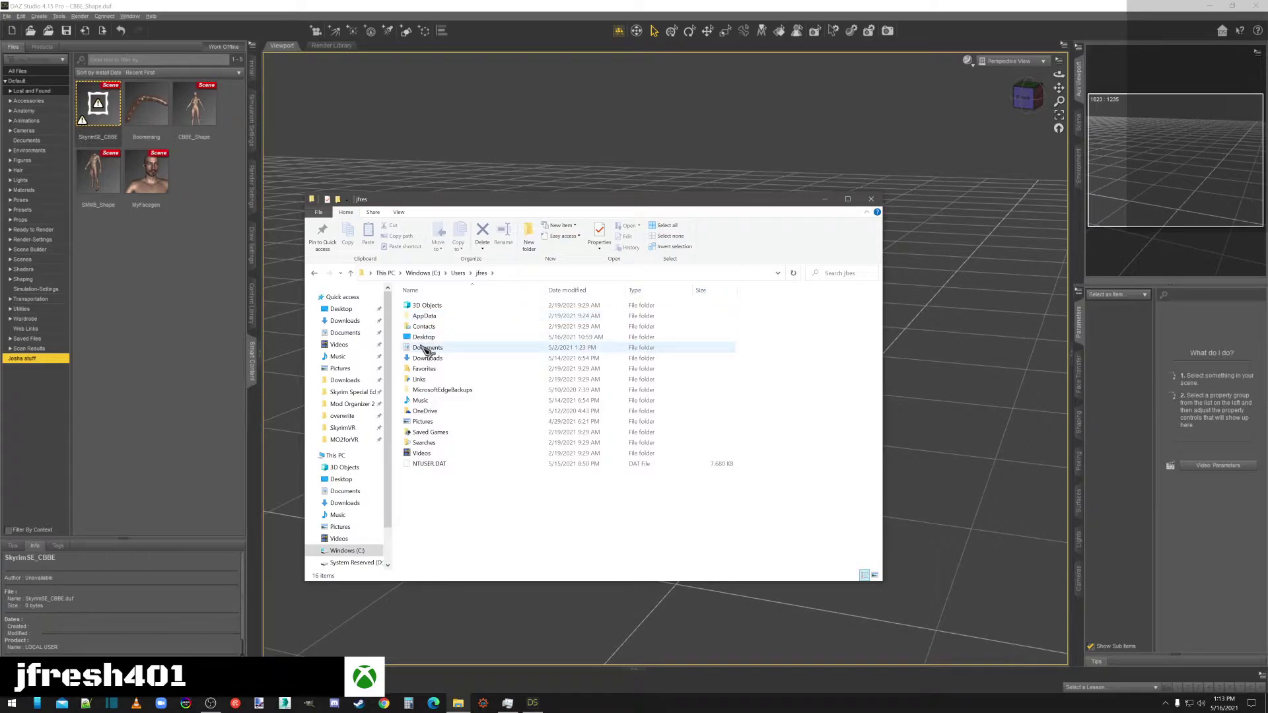
double_click(426, 348)
double_click(422, 342)
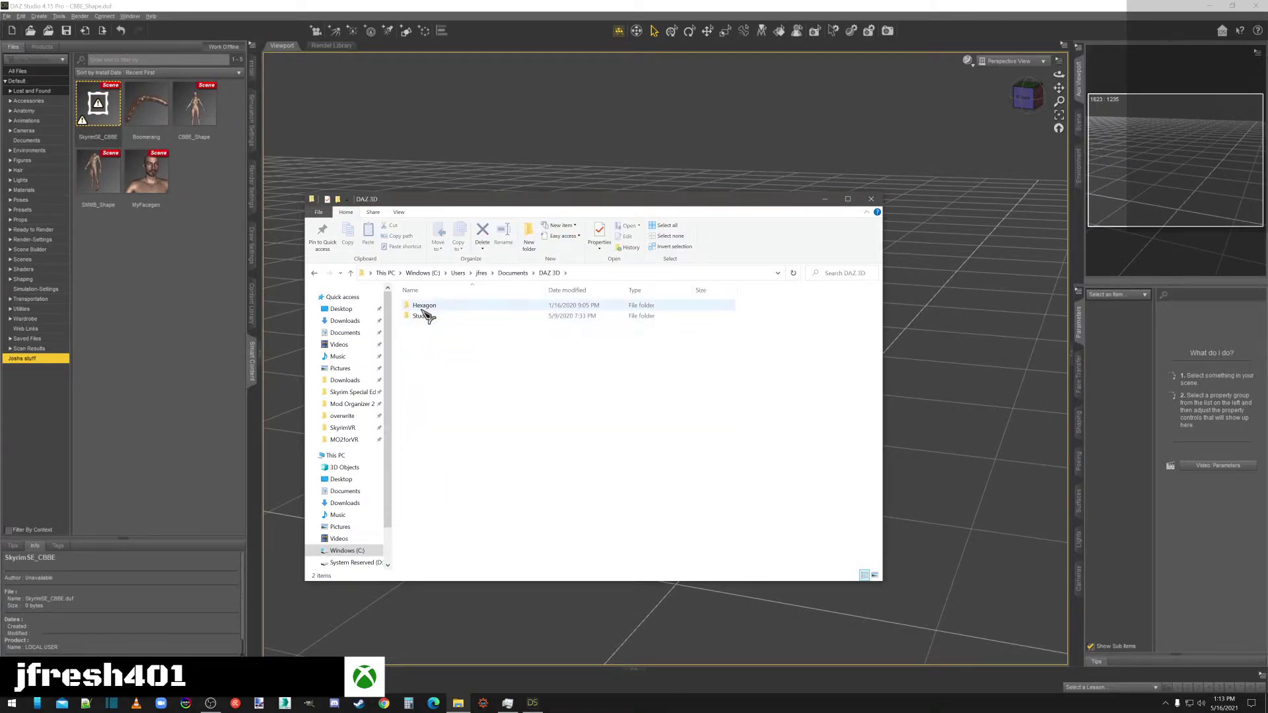
double_click(426, 317)
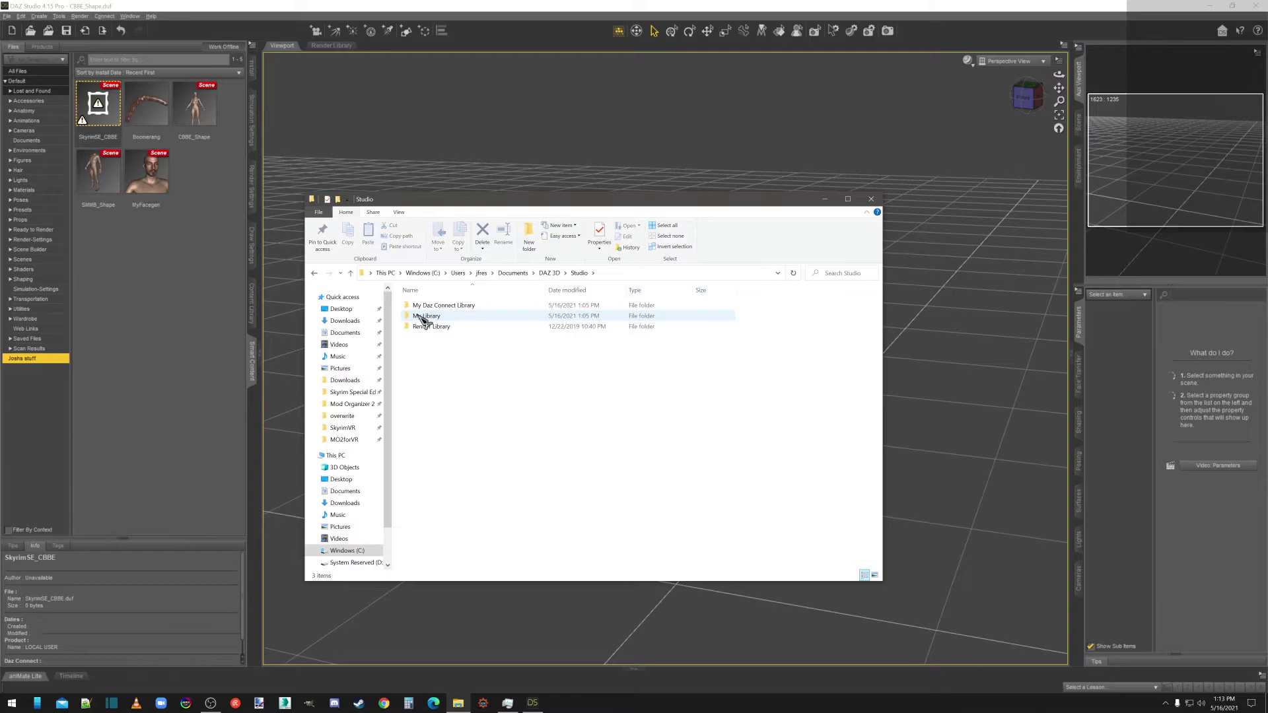
double_click(421, 317)
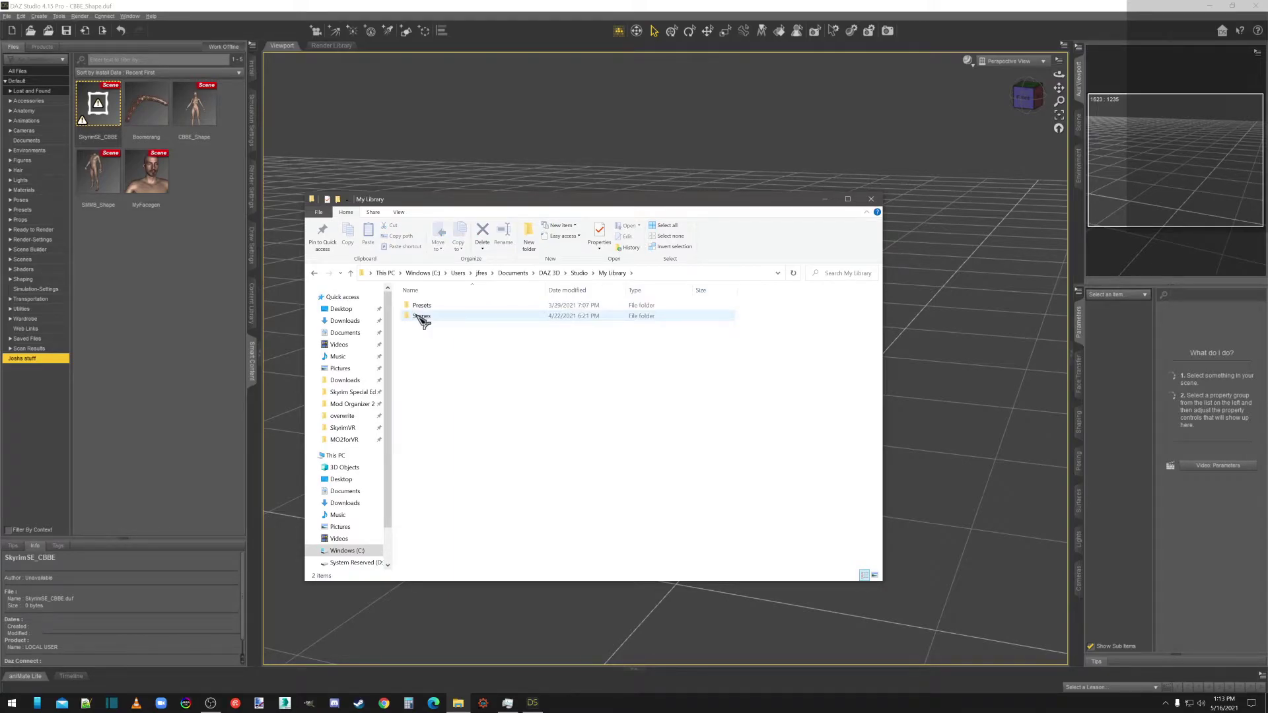
double_click(421, 317)
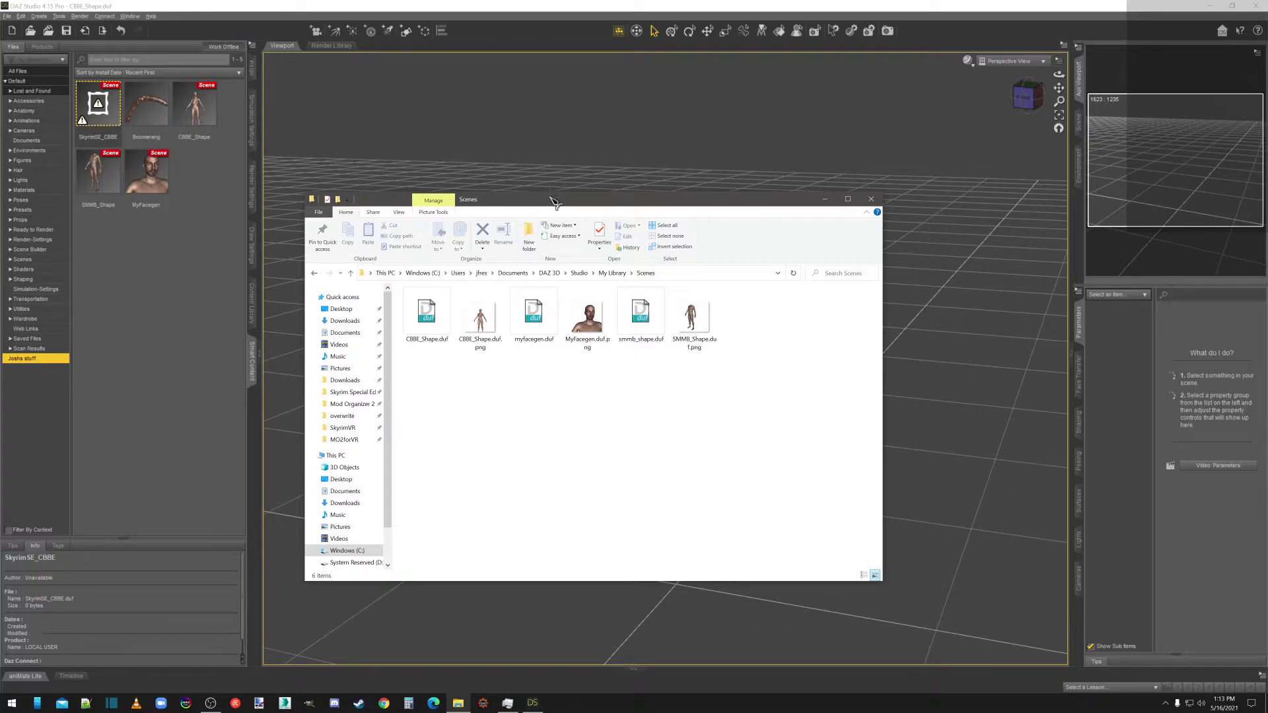
left_click_drag(555, 202, 621, 363)
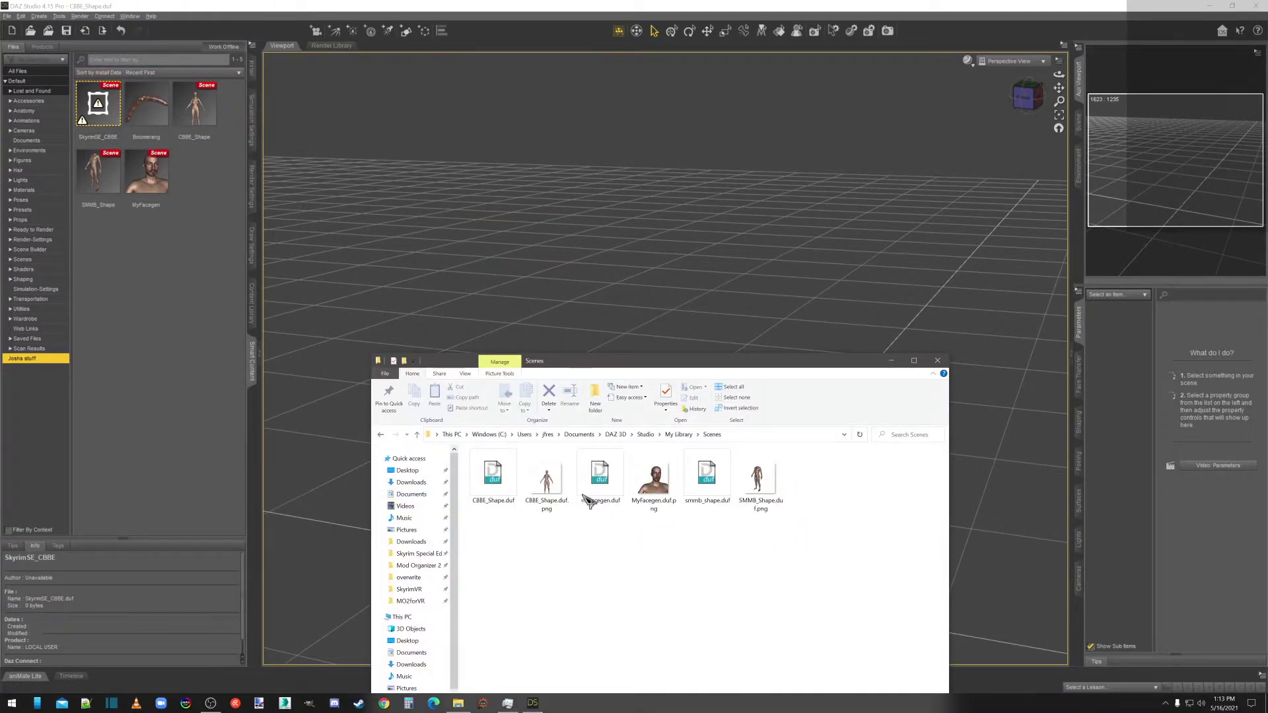
left_click_drag(493, 476, 566, 311)
Load the dropped CBBE_Shape scene, then save it over CBBE_Shape.duf in the Scenes folder
left_click(671, 344)
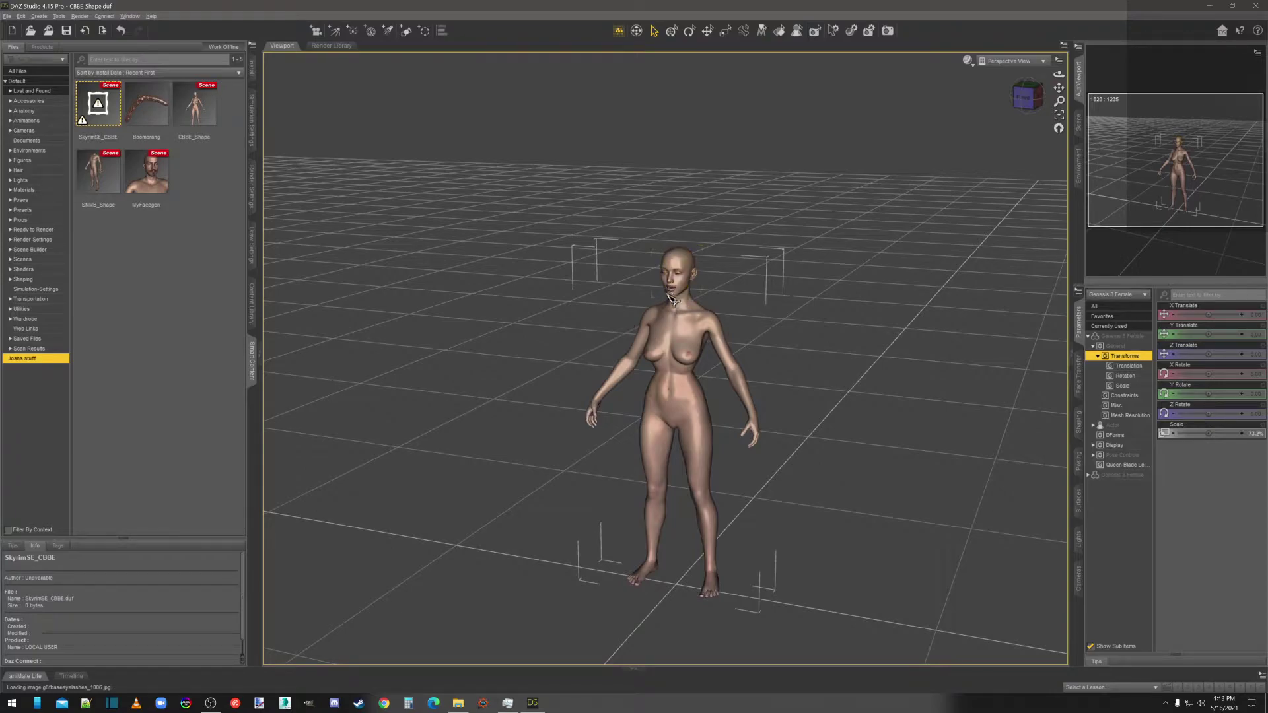
left_click(8, 16)
mouse_move(40, 85)
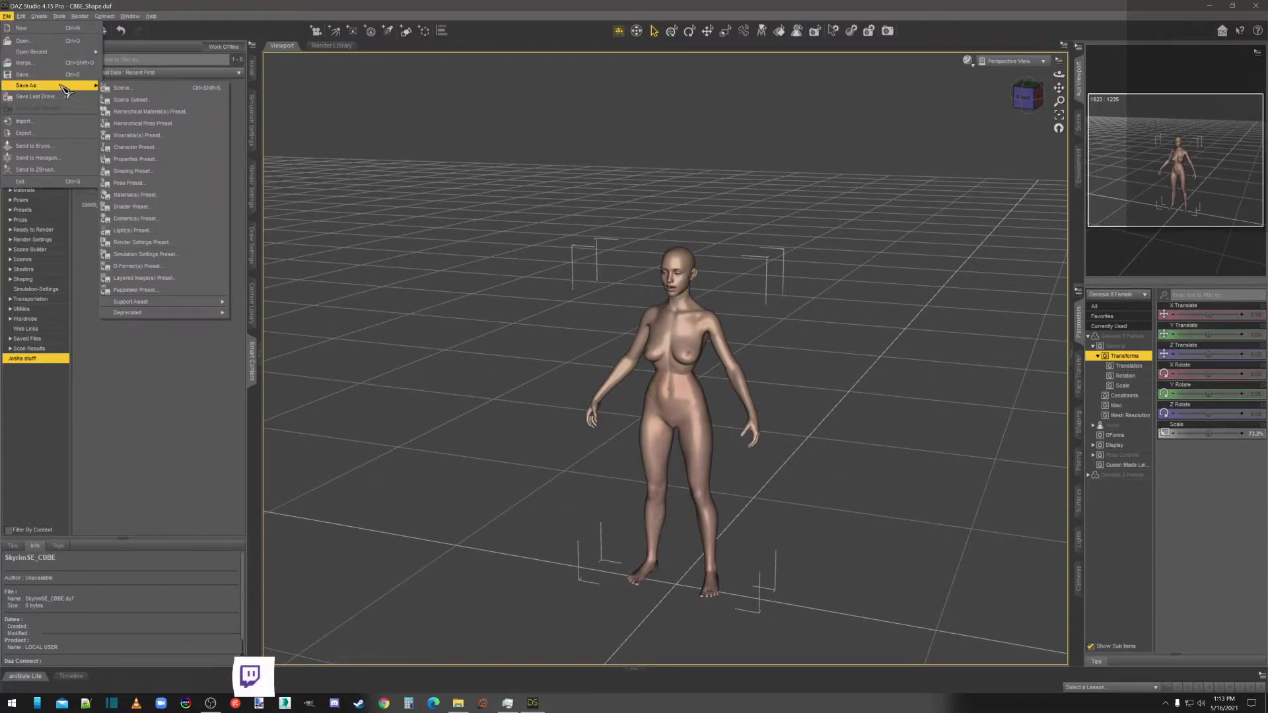
left_click(123, 88)
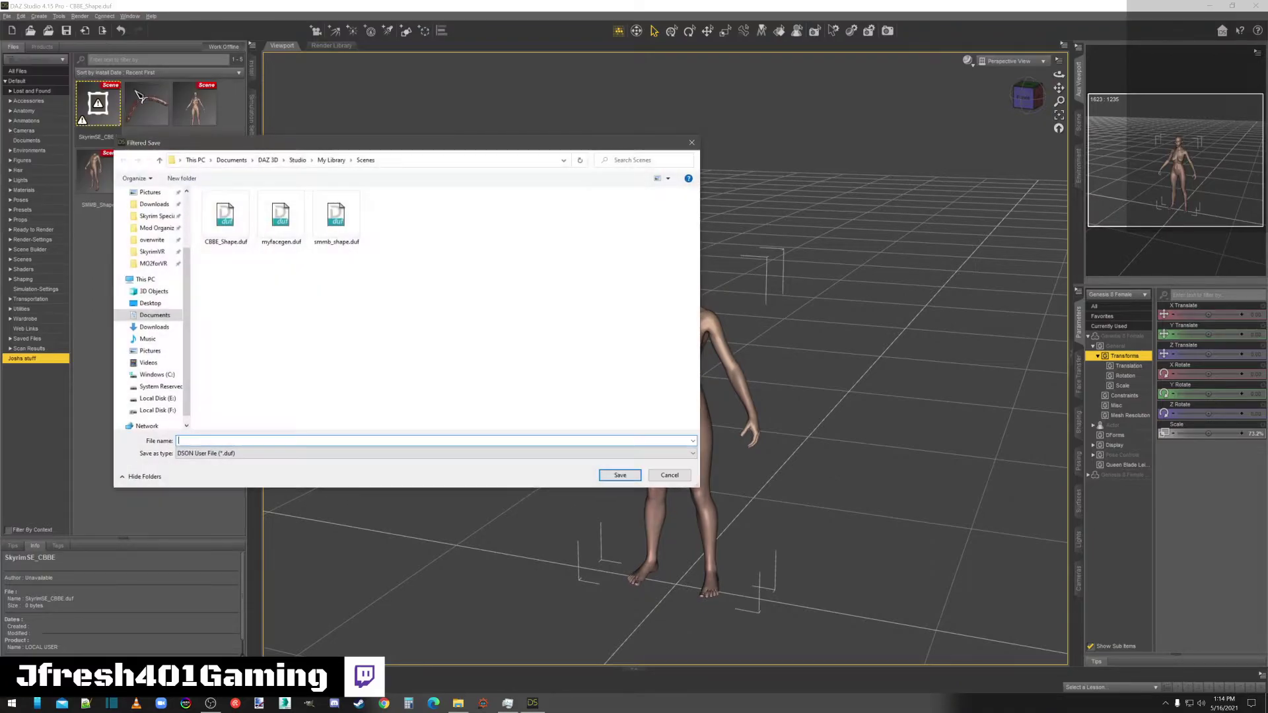
left_click(150, 303)
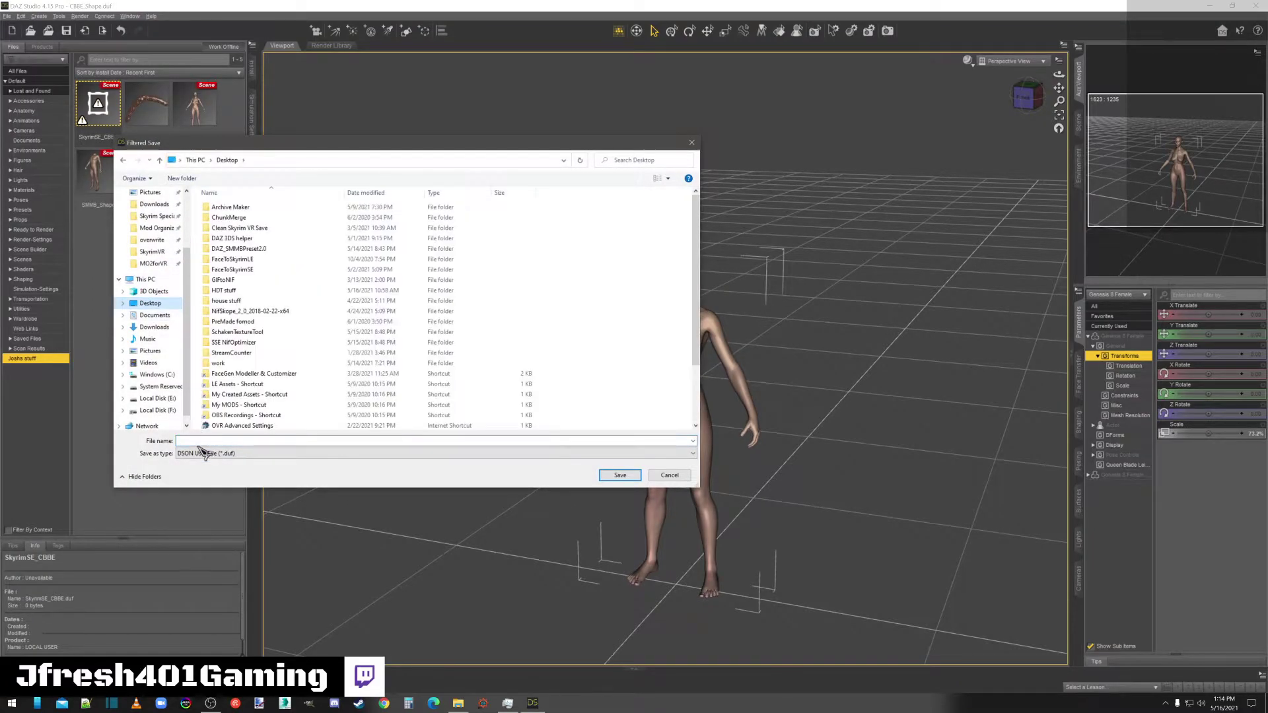
left_click(124, 160)
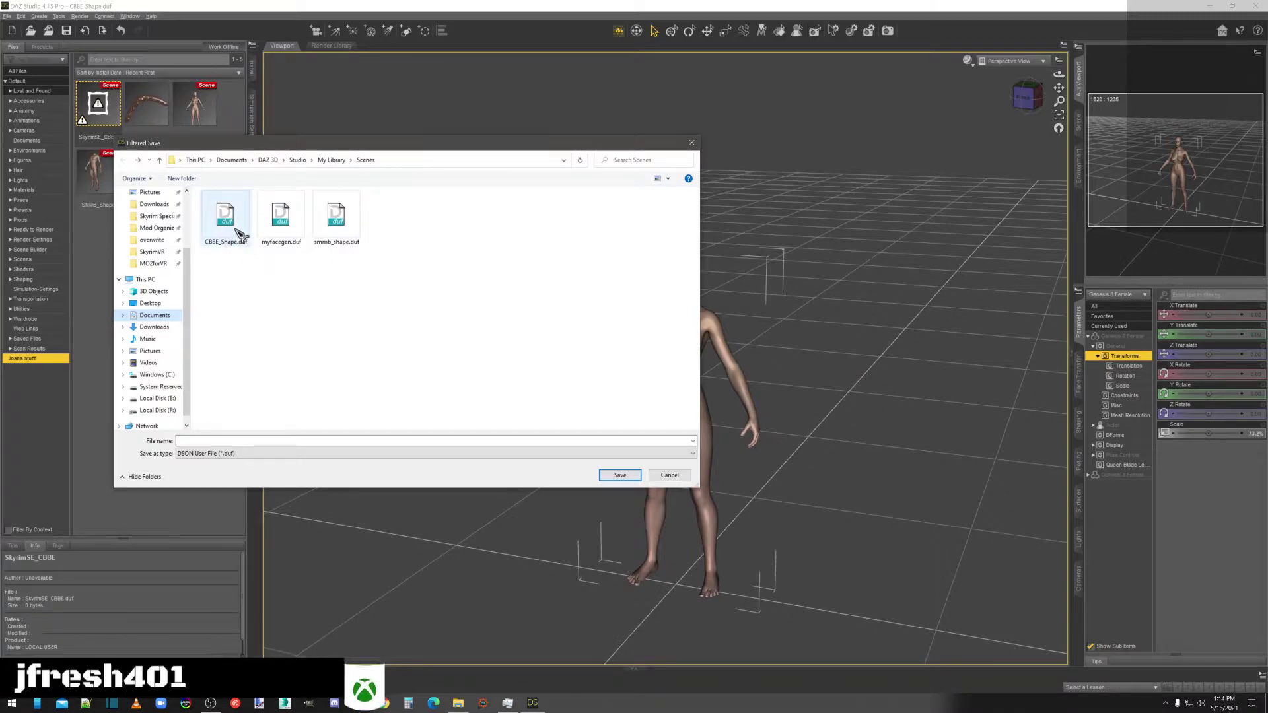
left_click(221, 239)
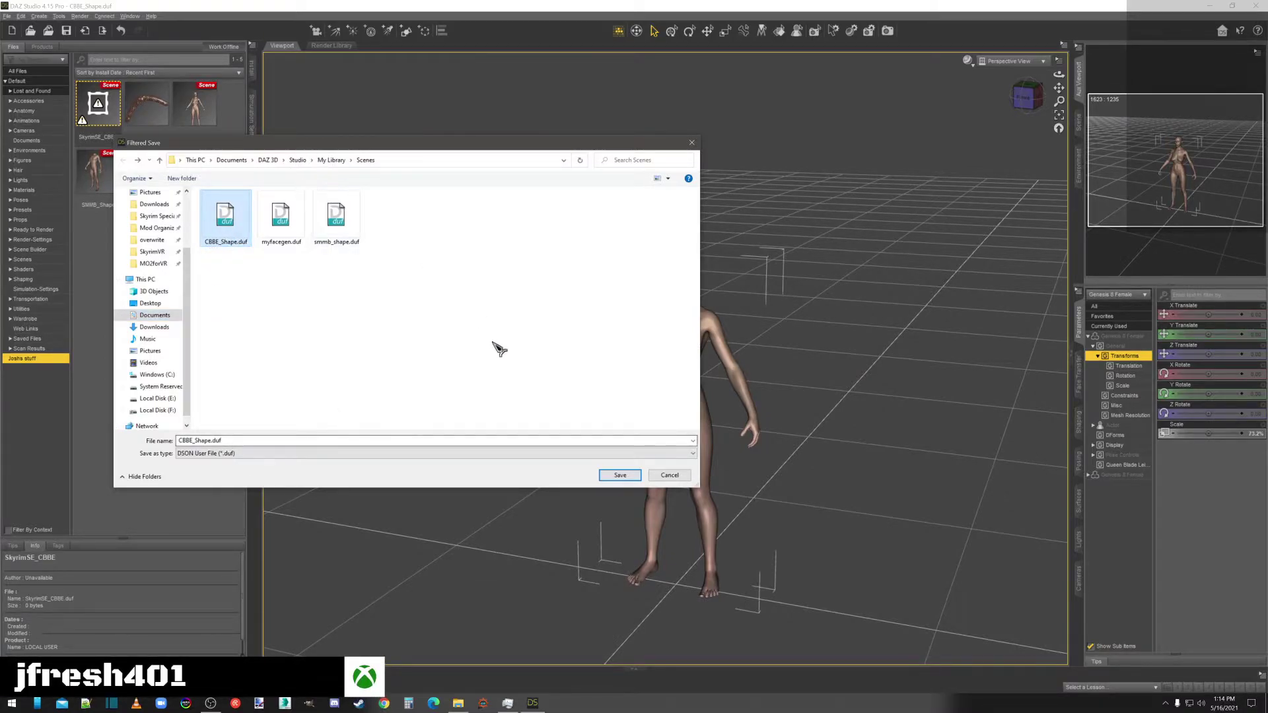
left_click(623, 481)
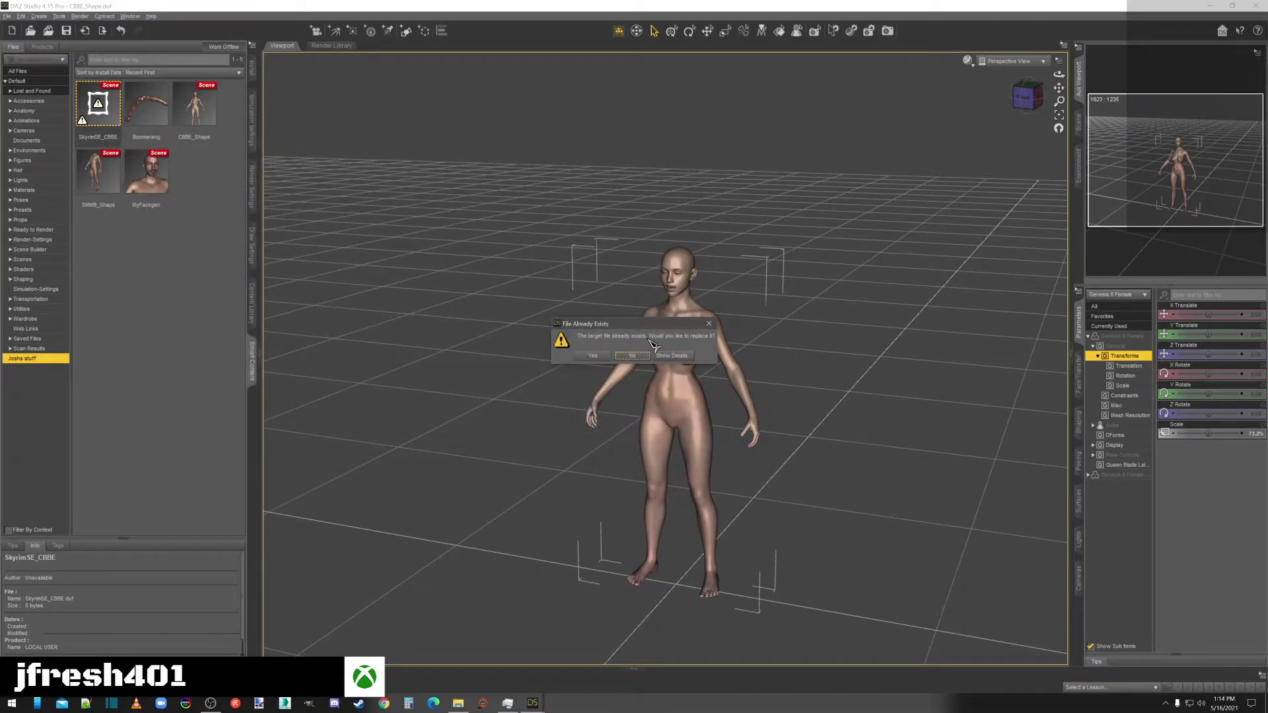
left_click(593, 356)
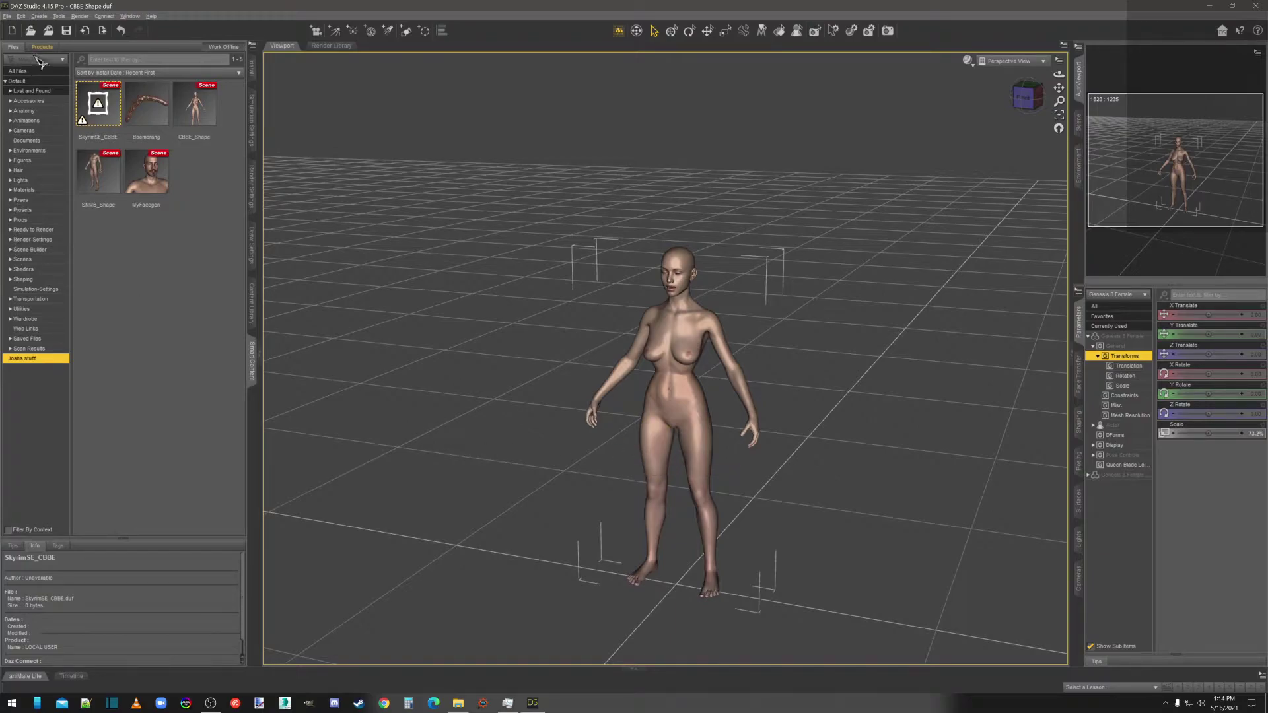
Reopen CBBE_Shape.duf from the Scenes folder using the DAZ Studio Files filter
left_click(7, 16)
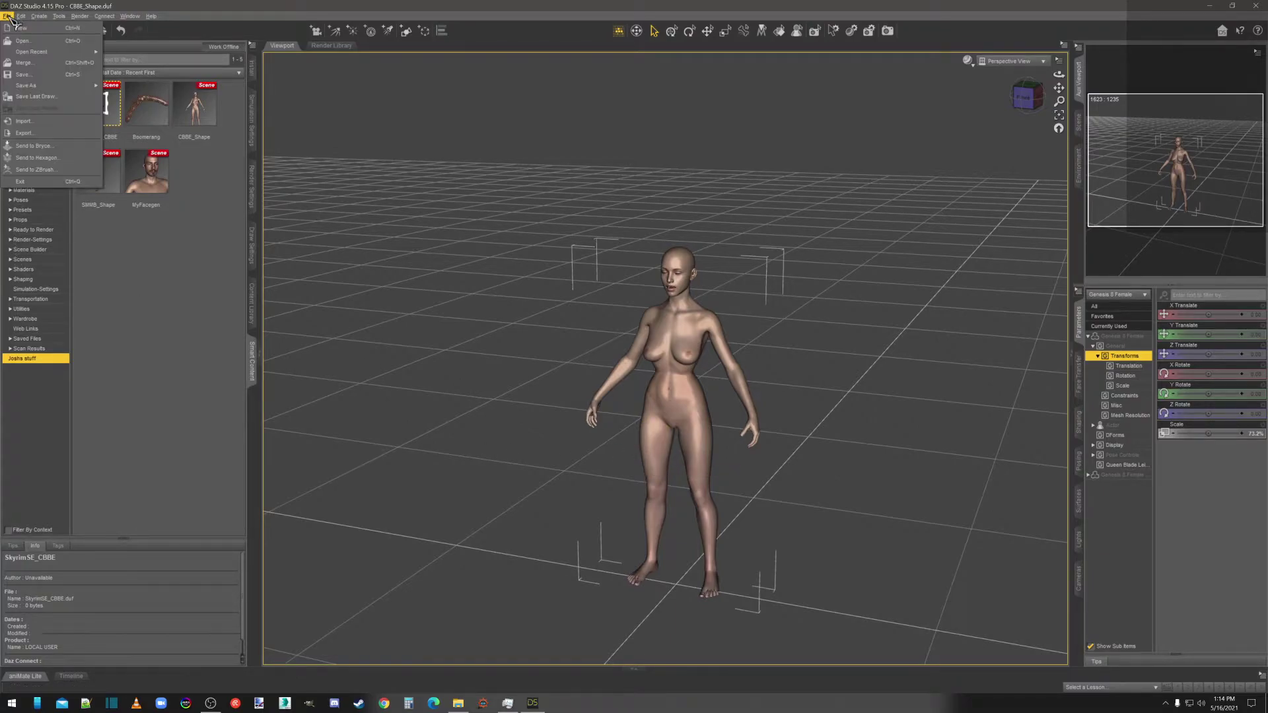
left_click(22, 41)
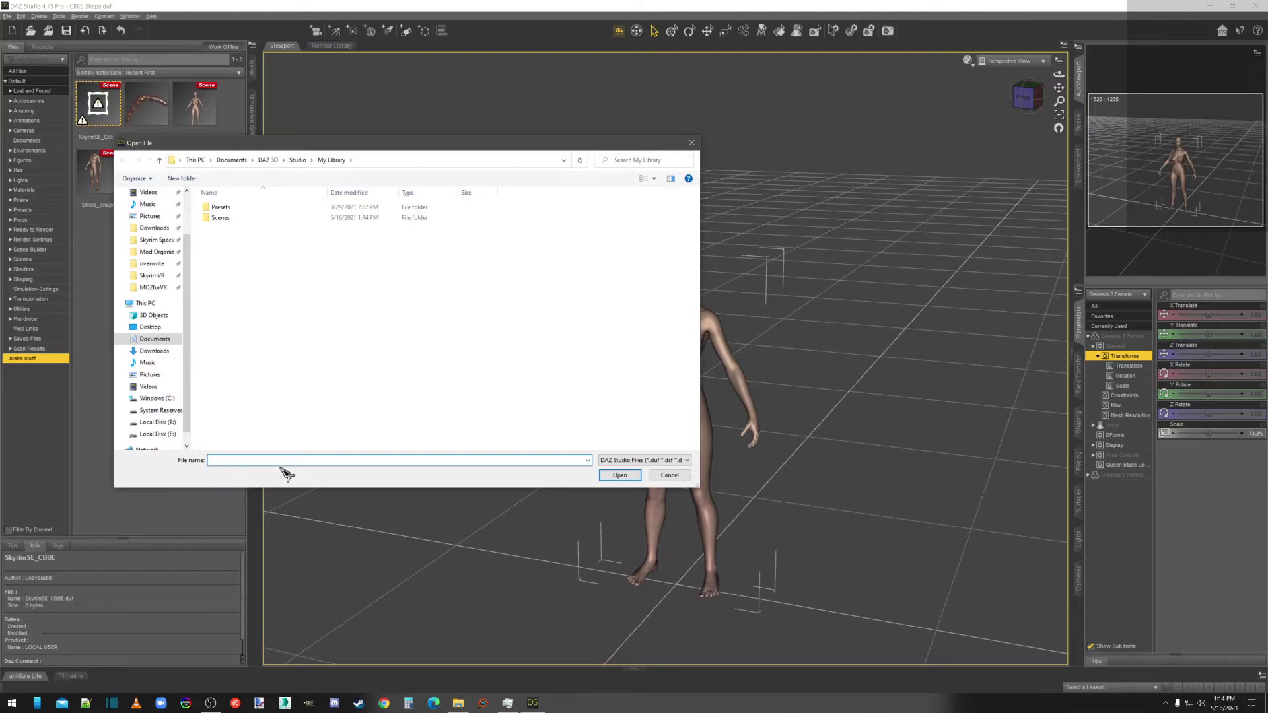
left_click(651, 460)
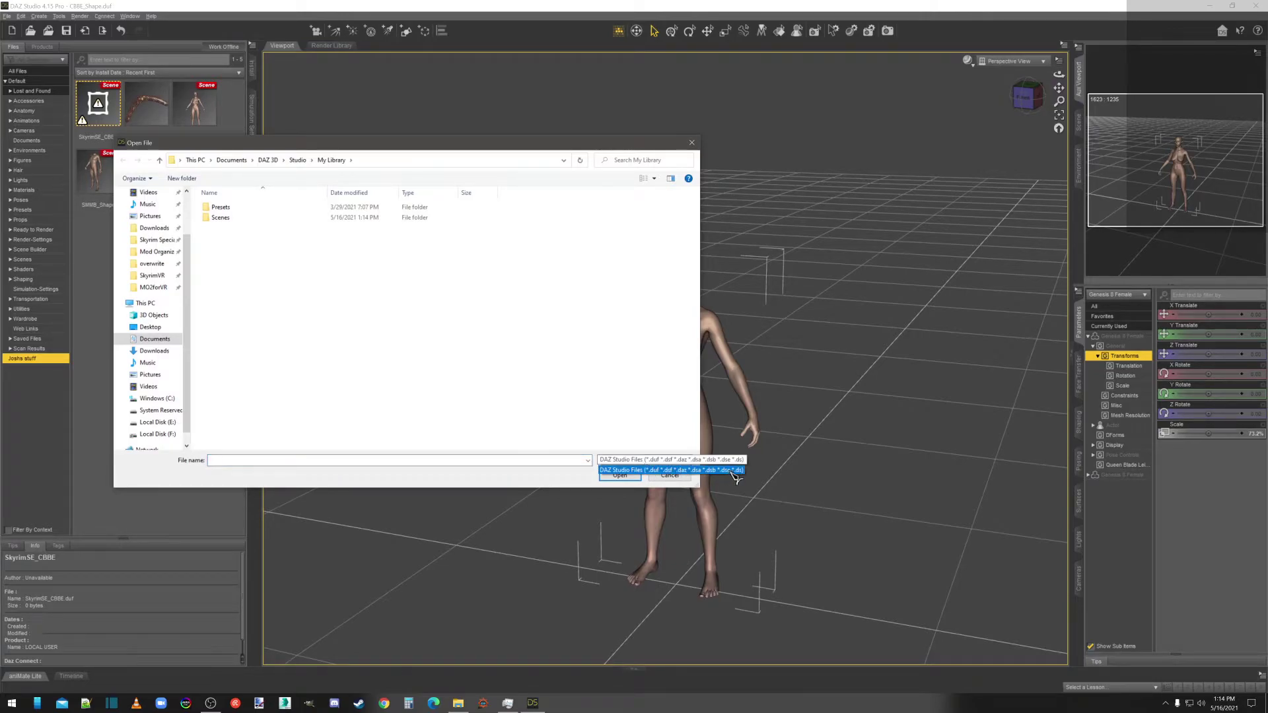
left_click(621, 469)
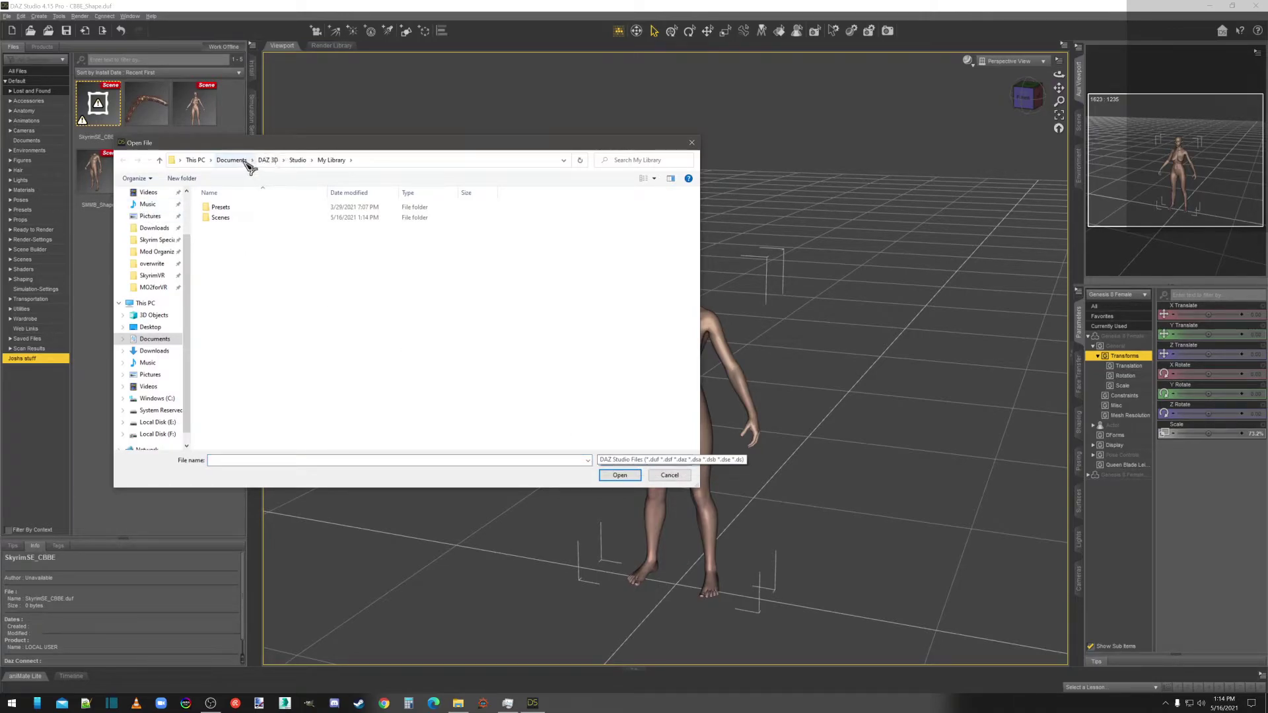
double_click(218, 217)
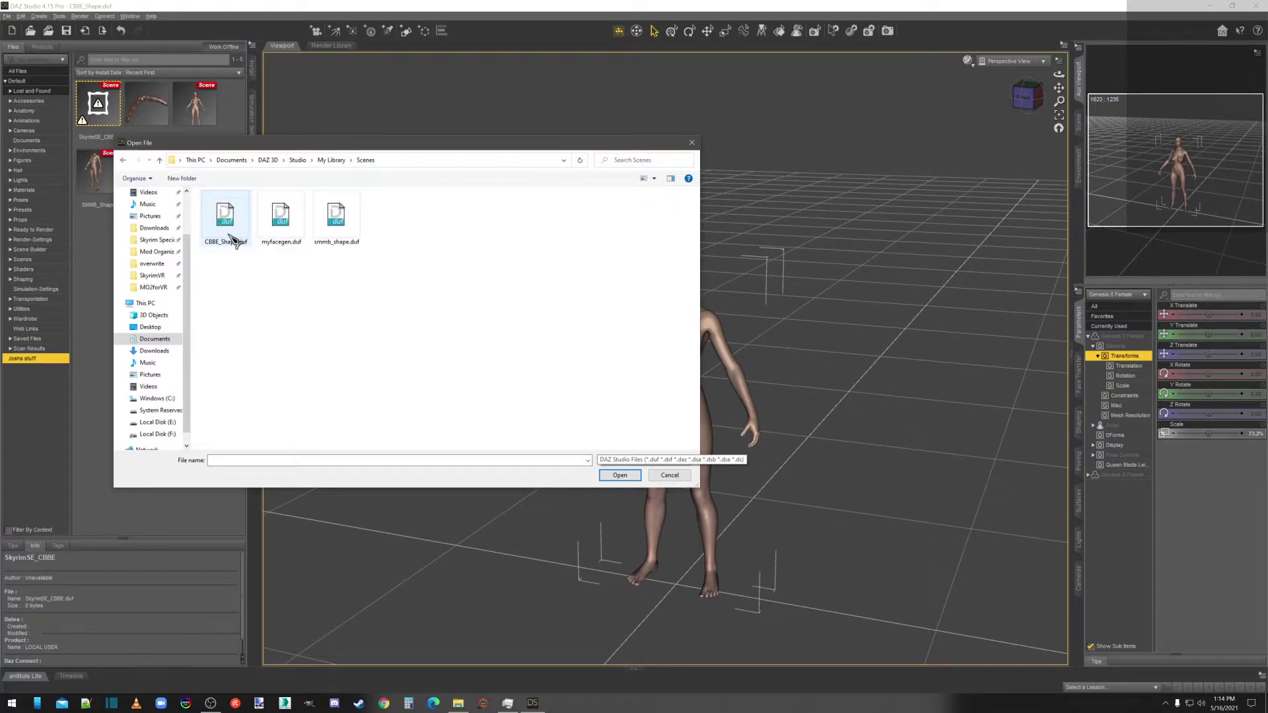
double_click(227, 222)
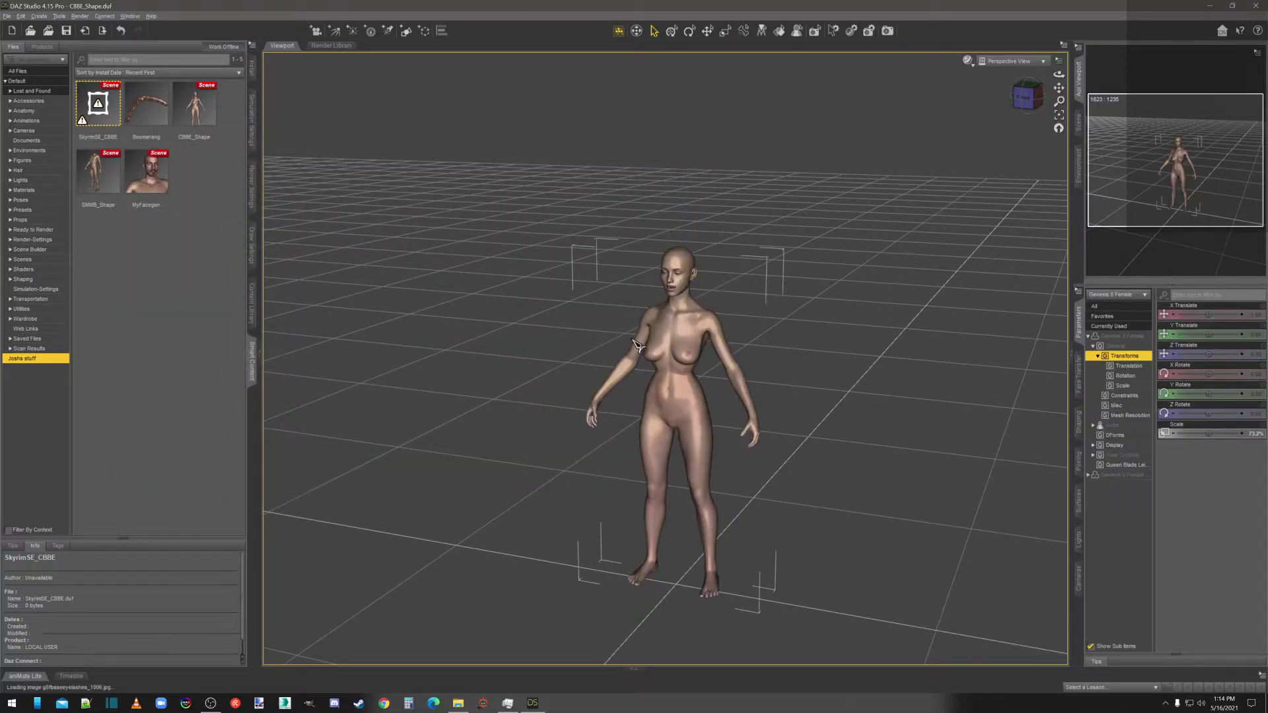
Load the Lady Dimitrescu Dress from the Lady Dimitrescu Clothing folder onto the figure with default settings
left_click(251, 304)
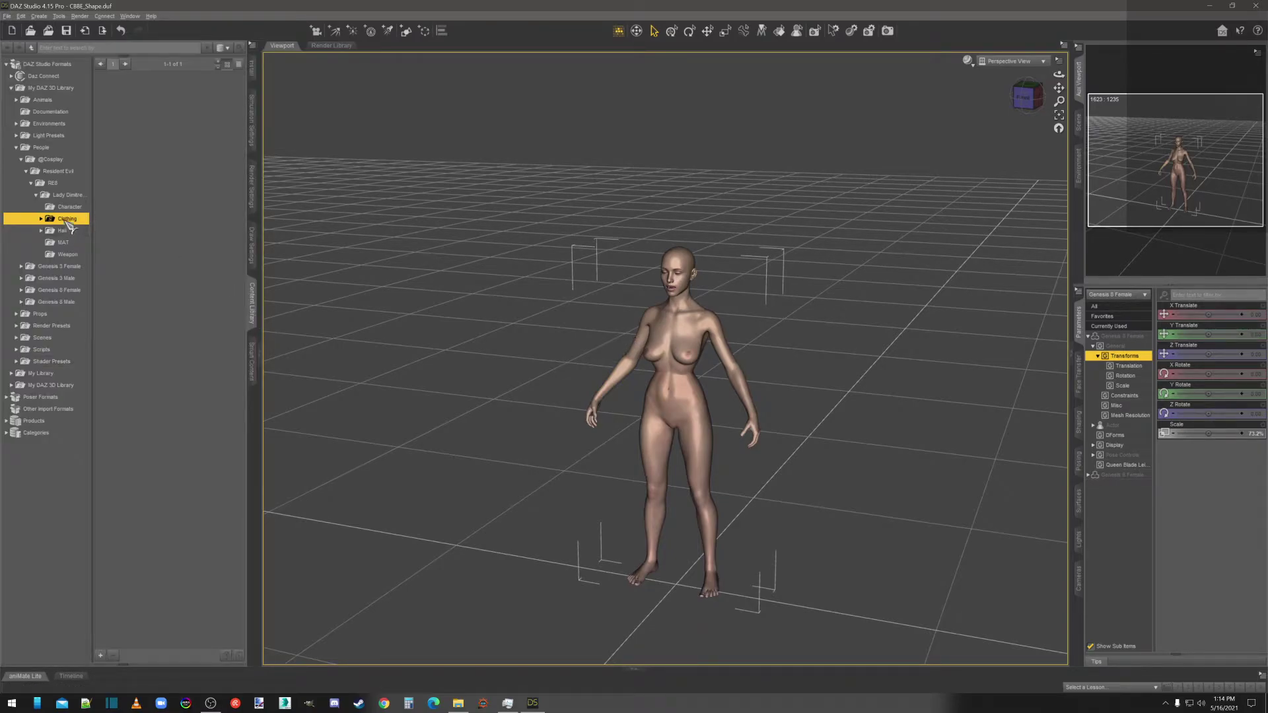
left_click(66, 195)
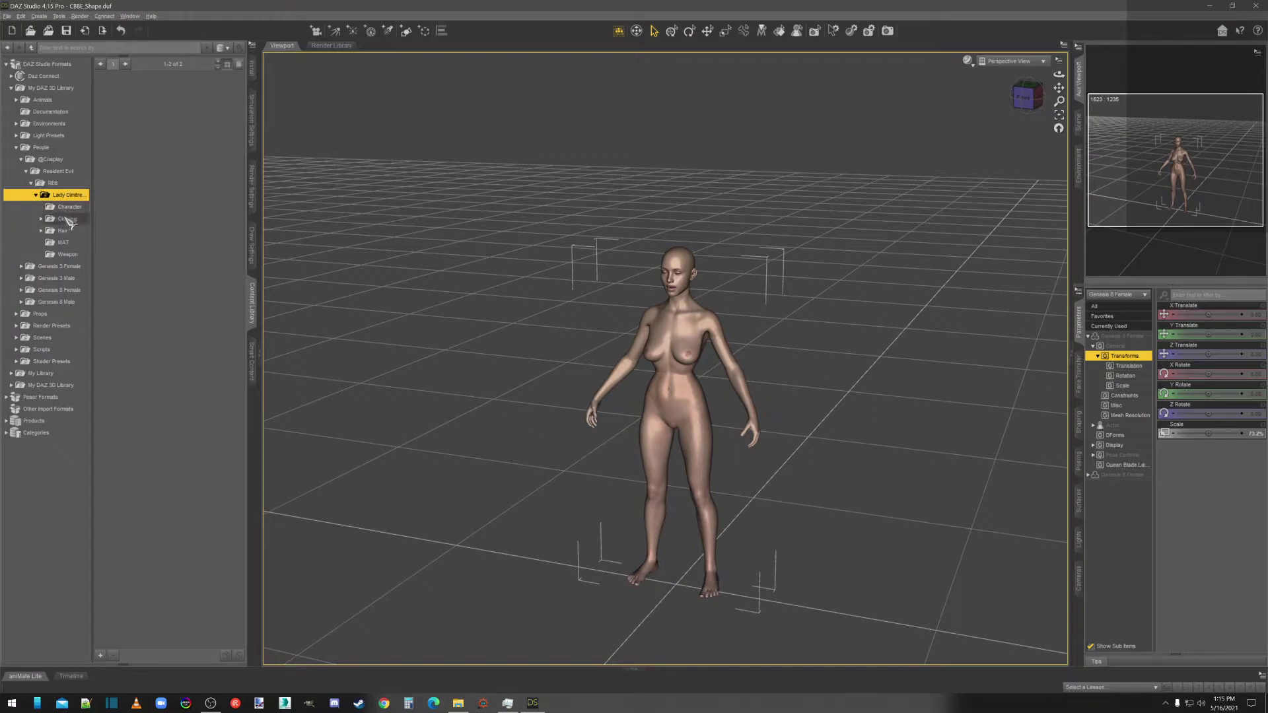
left_click(69, 207)
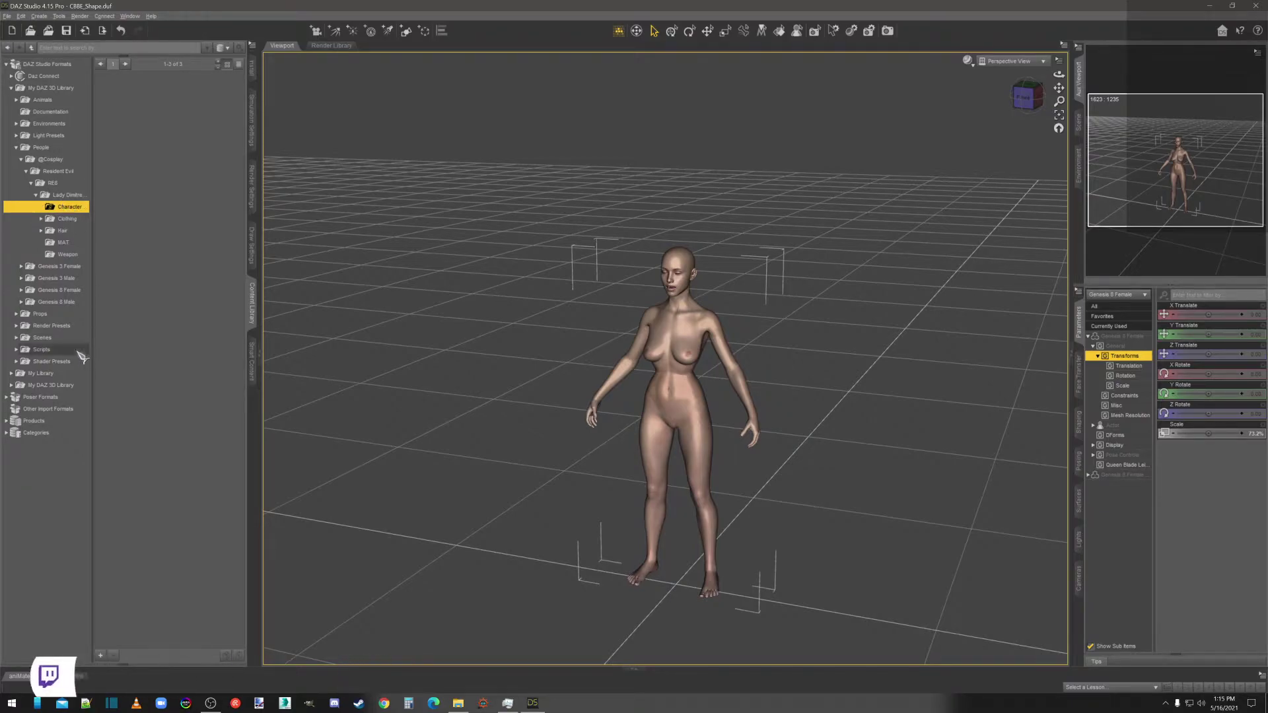
mouse_move(169, 138)
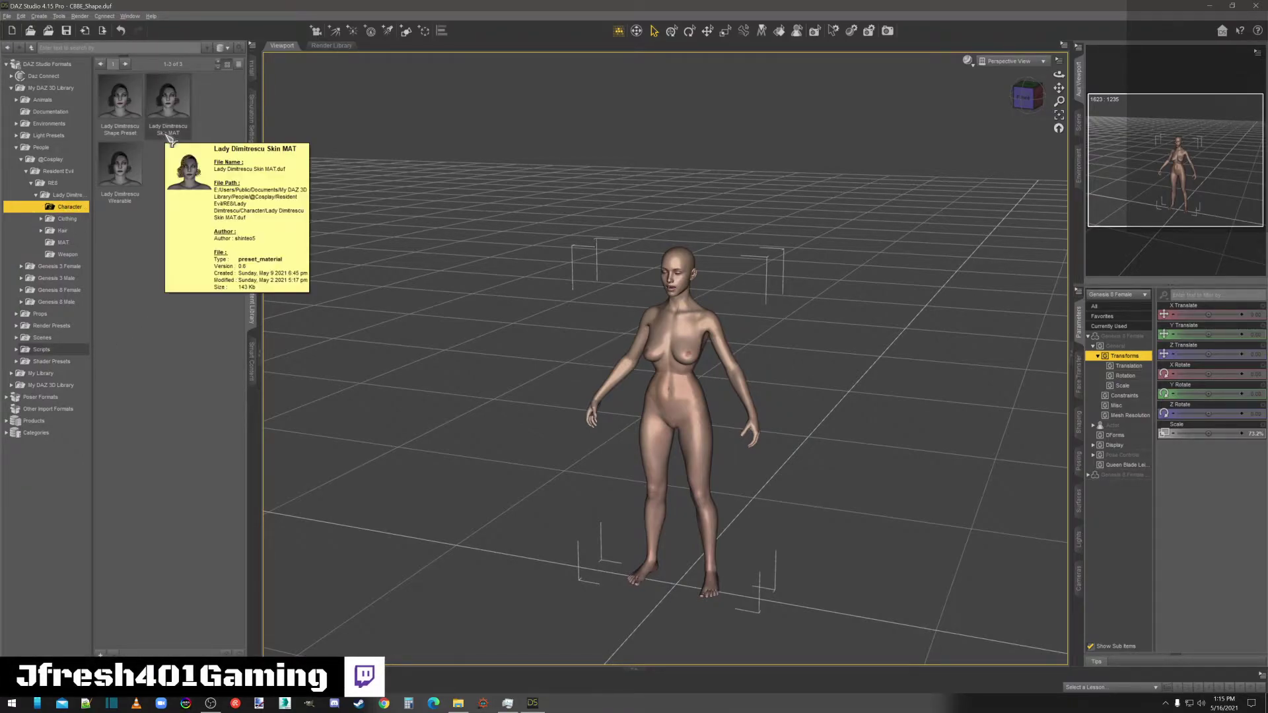
left_click(69, 221)
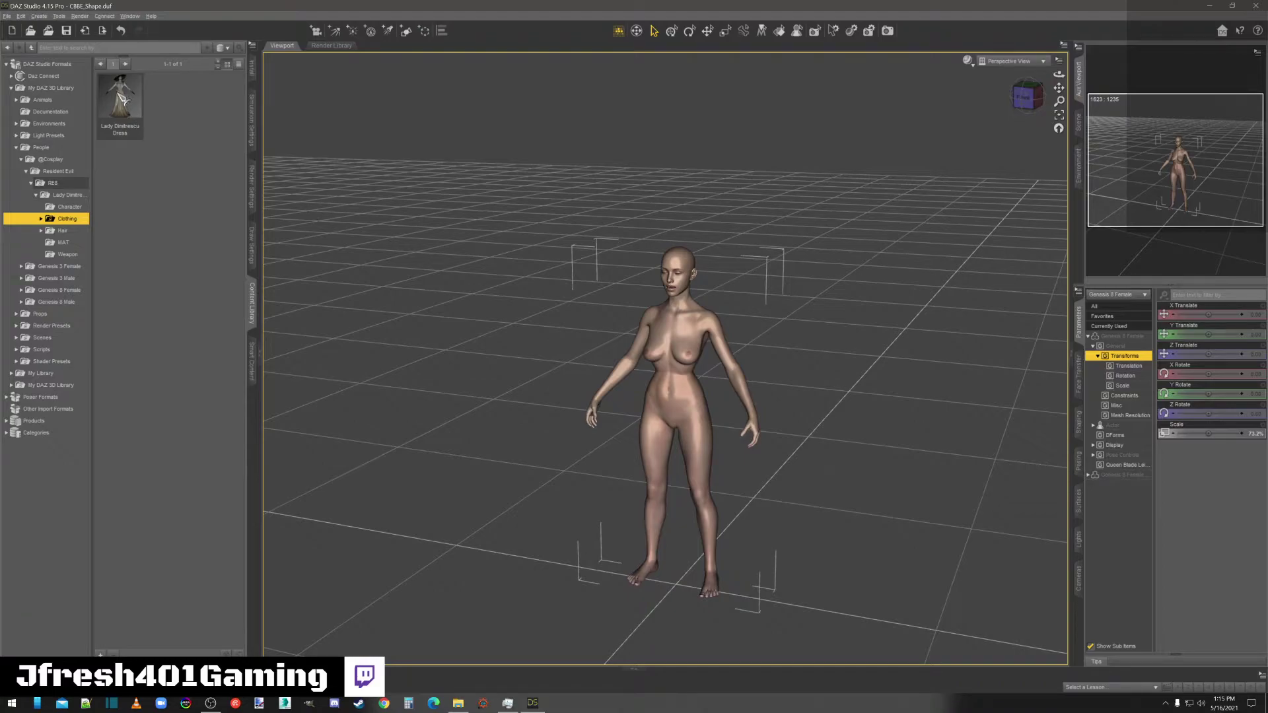
left_click(124, 101)
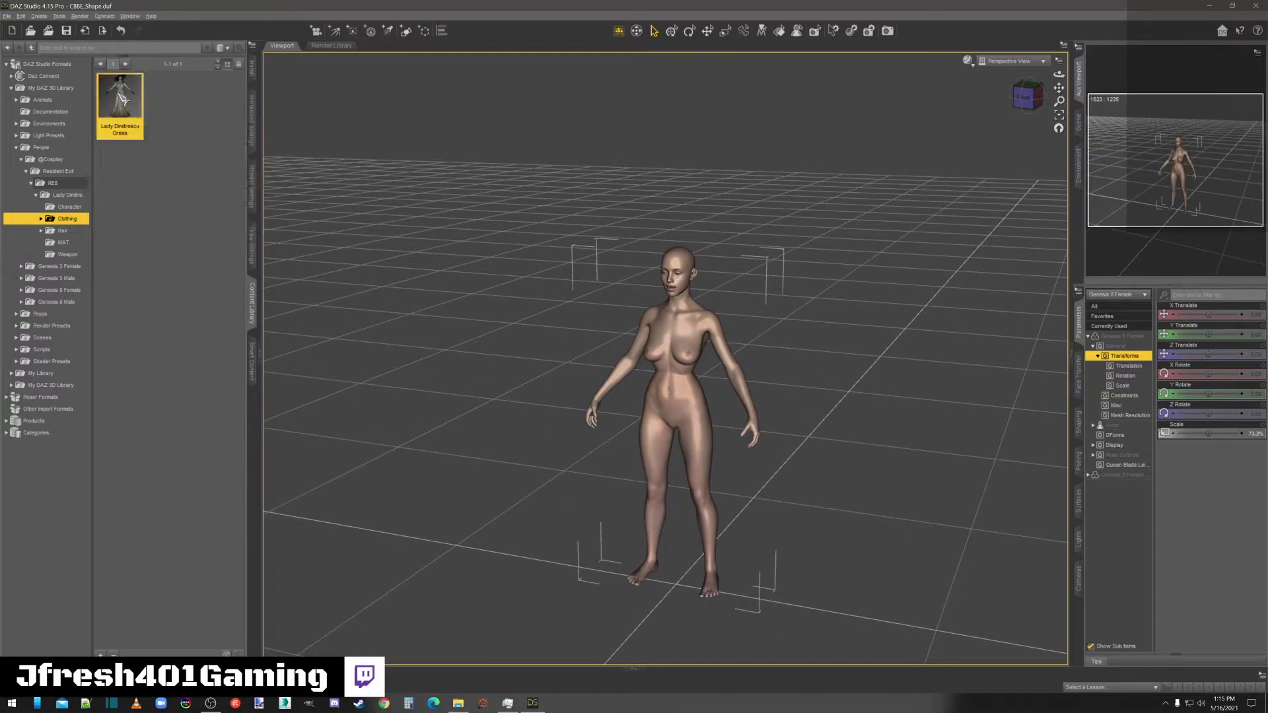
left_click_drag(722, 378, 679, 372)
left_click(699, 375)
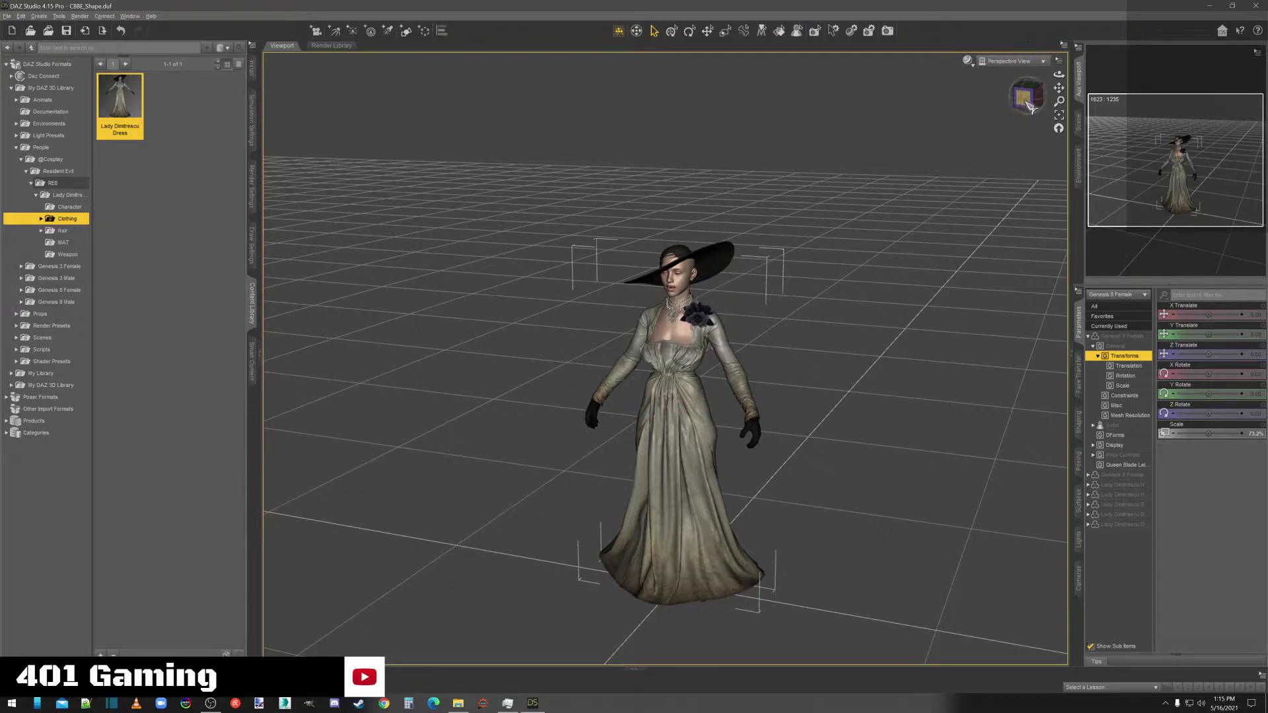
Orbit around the figure and select the Lady Dimitrescu Dress from the waist's selection choices
left_click_drag(1028, 107, 1050, 93)
left_click(678, 407)
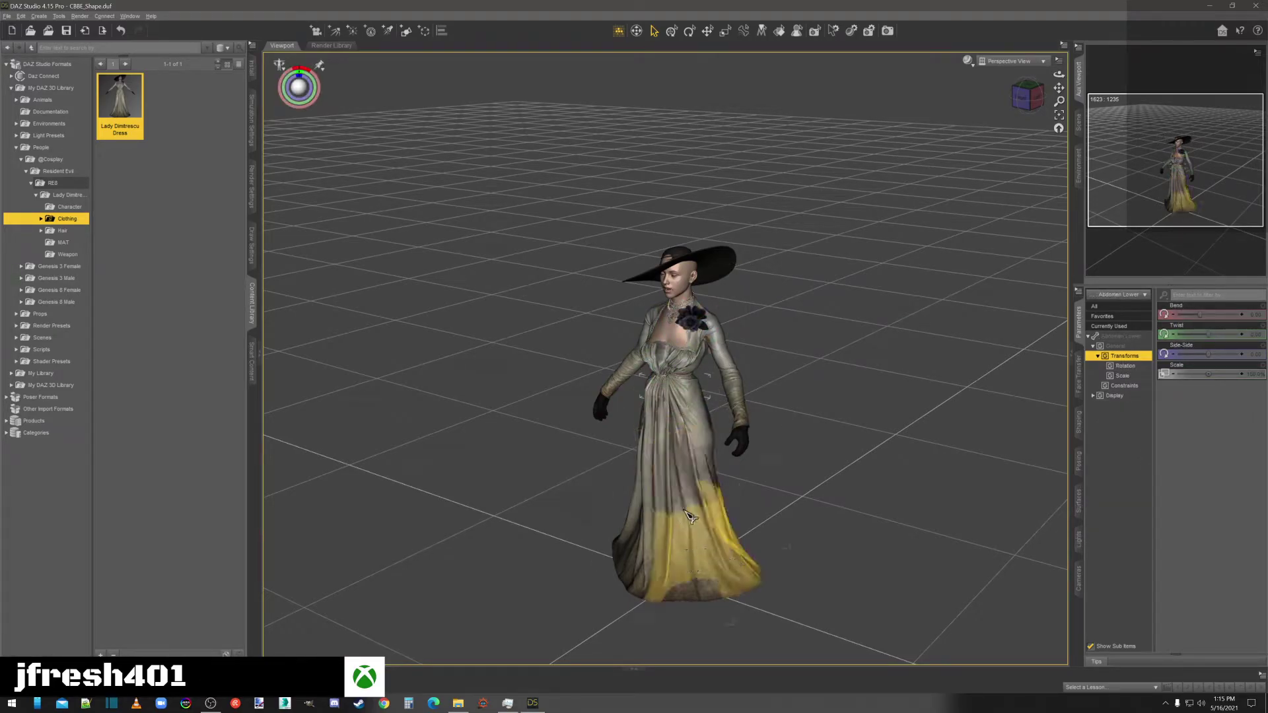
right_click(677, 422)
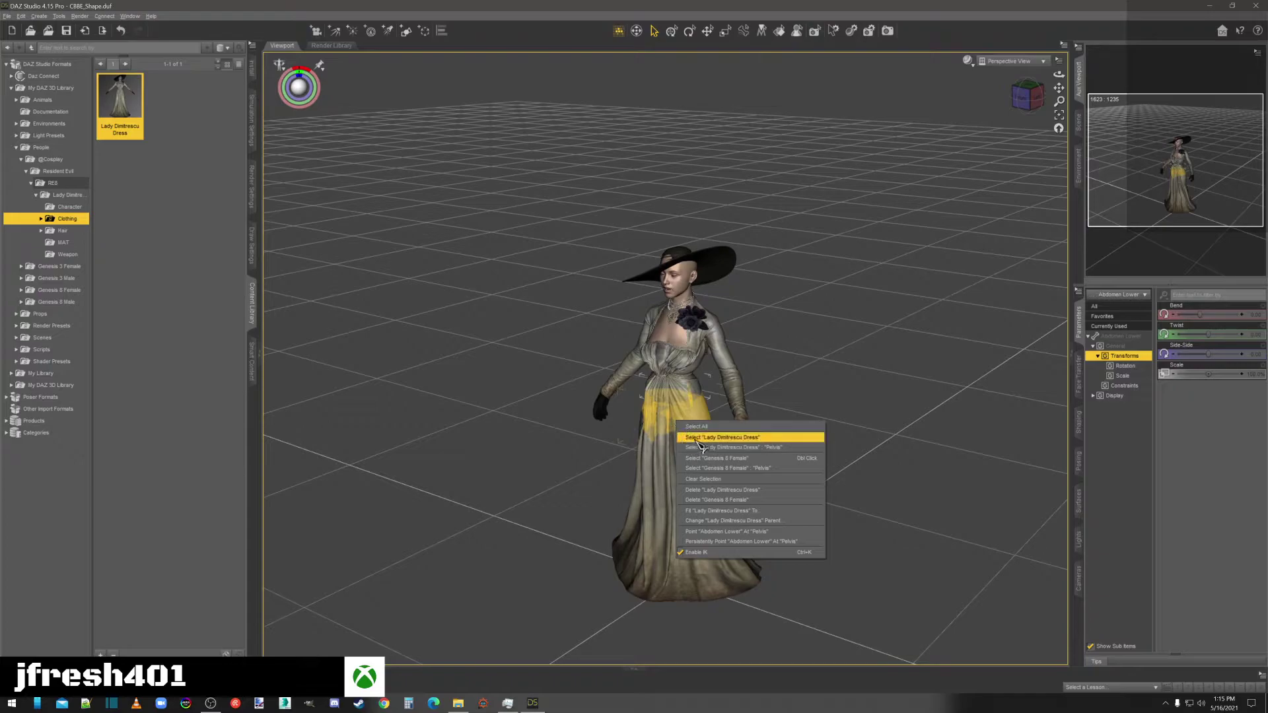
left_click(699, 438)
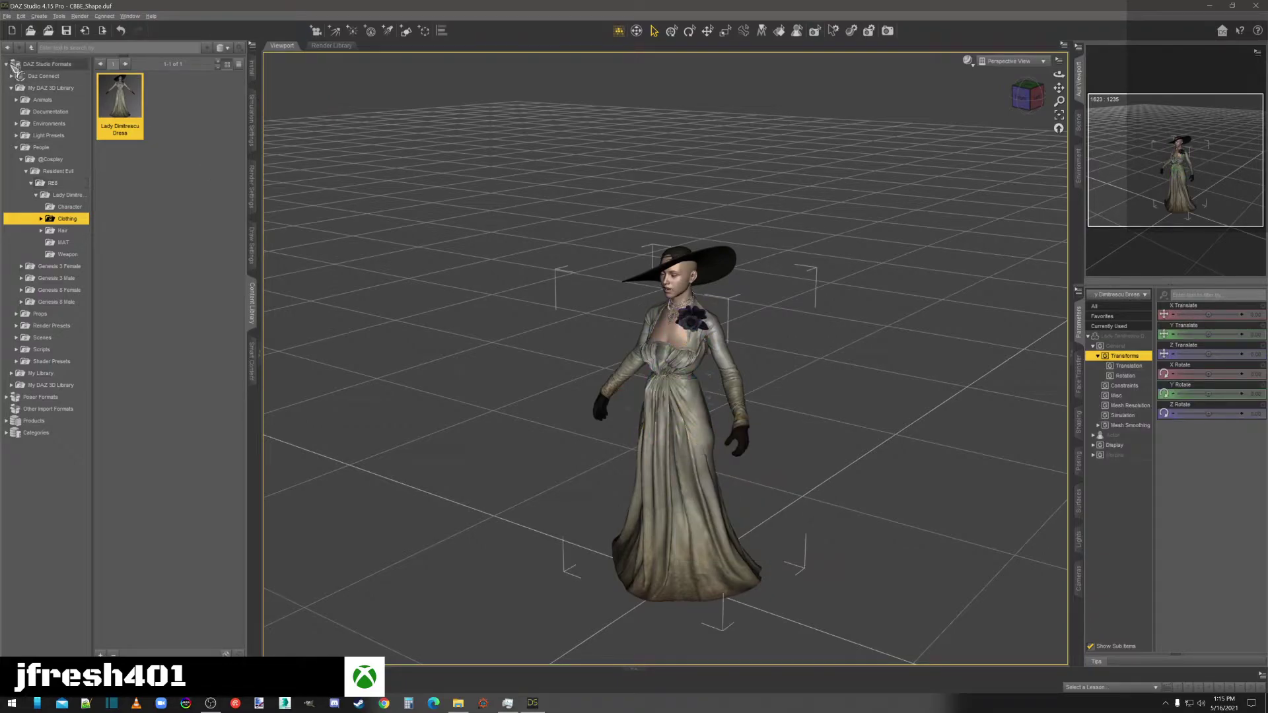
Begin an OBJ export to the Desktop named 'v bnx', cancel it, then close DAZ Studio
left_click(8, 16)
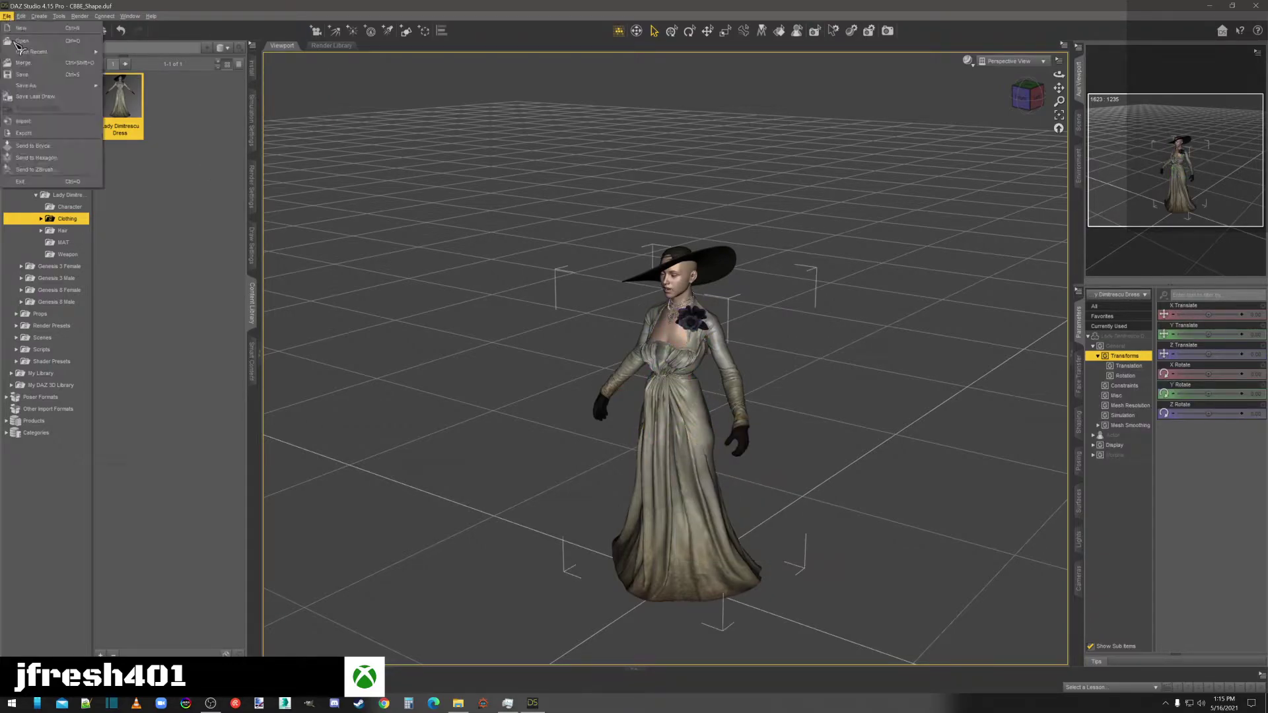
left_click(30, 129)
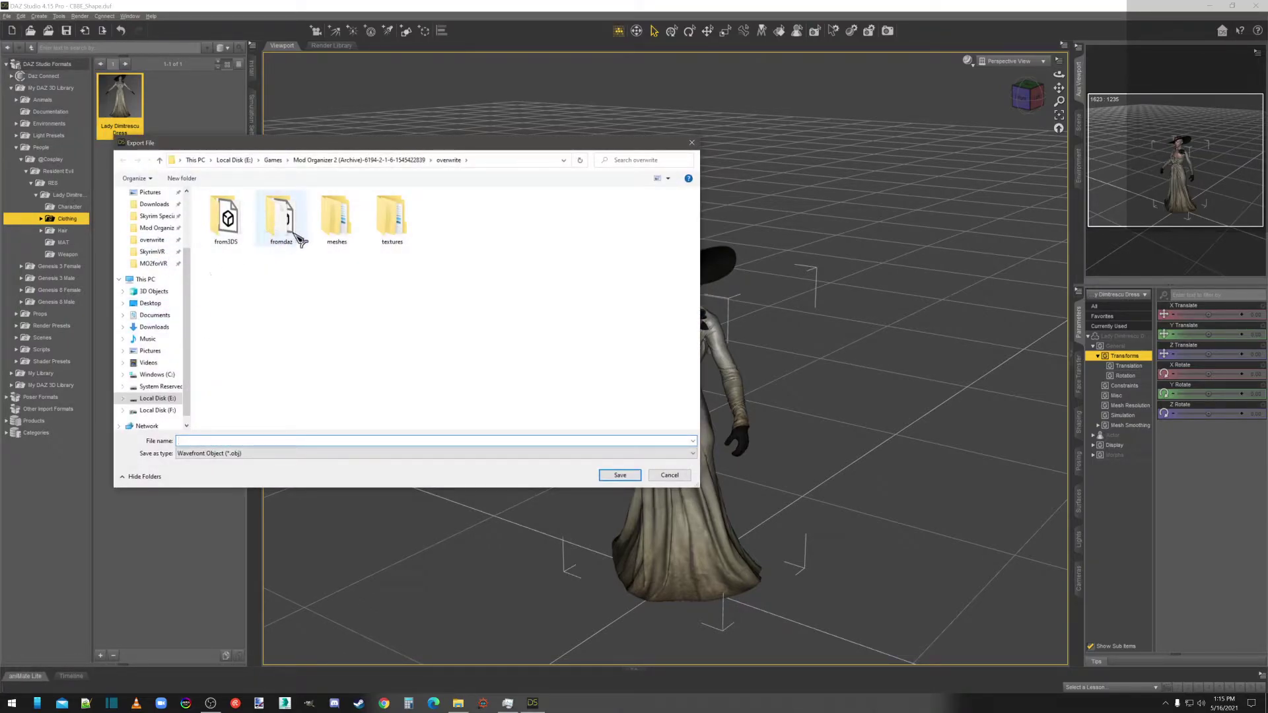
left_click(149, 305)
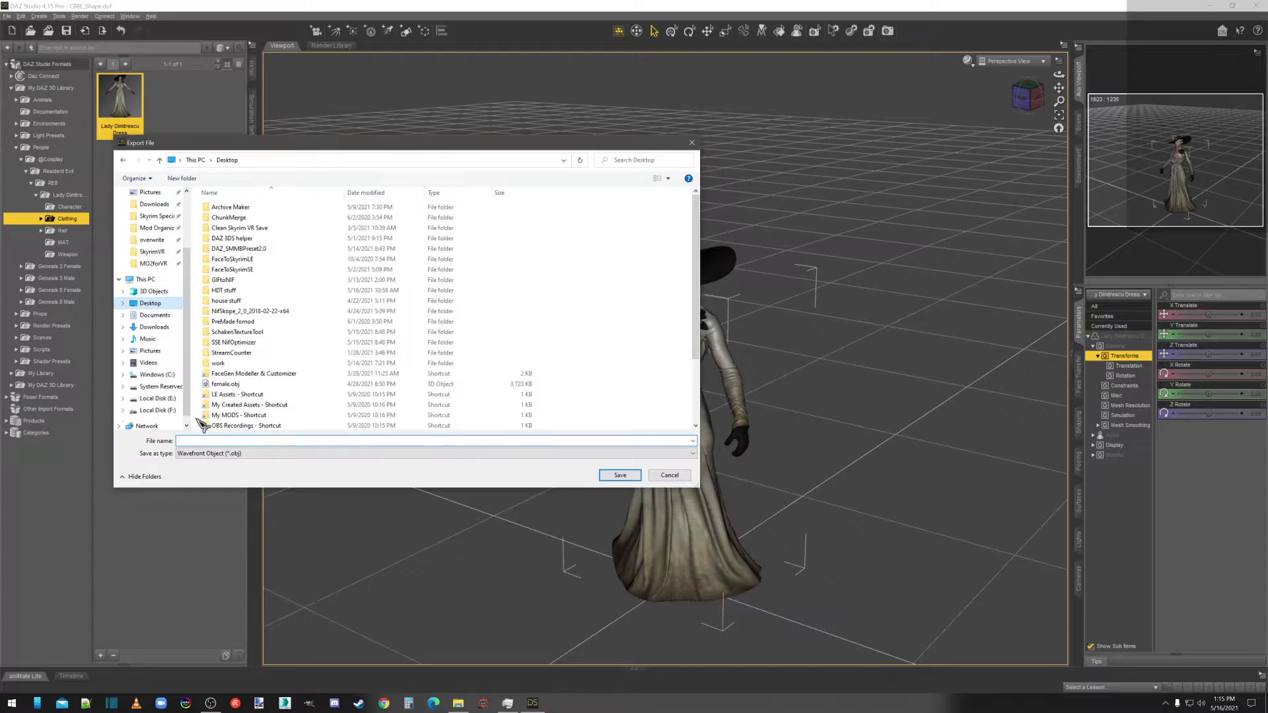
left_click(357, 440)
type("v bnx")
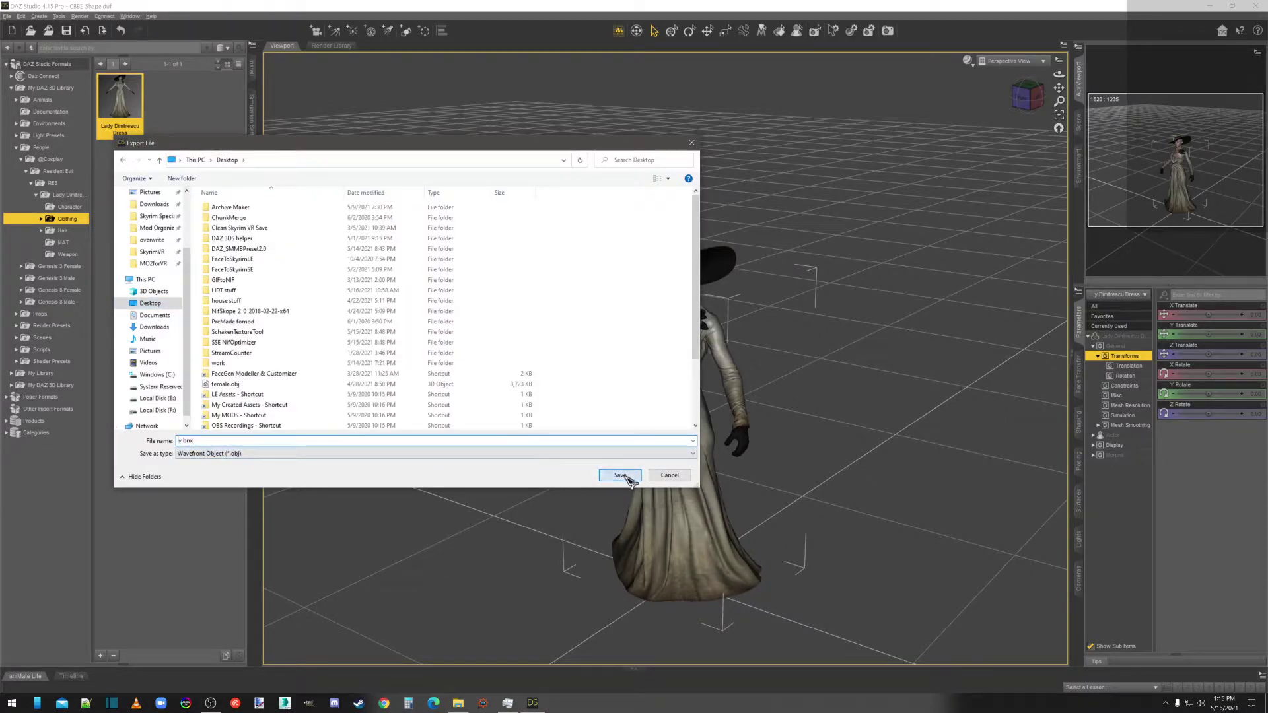
left_click(621, 476)
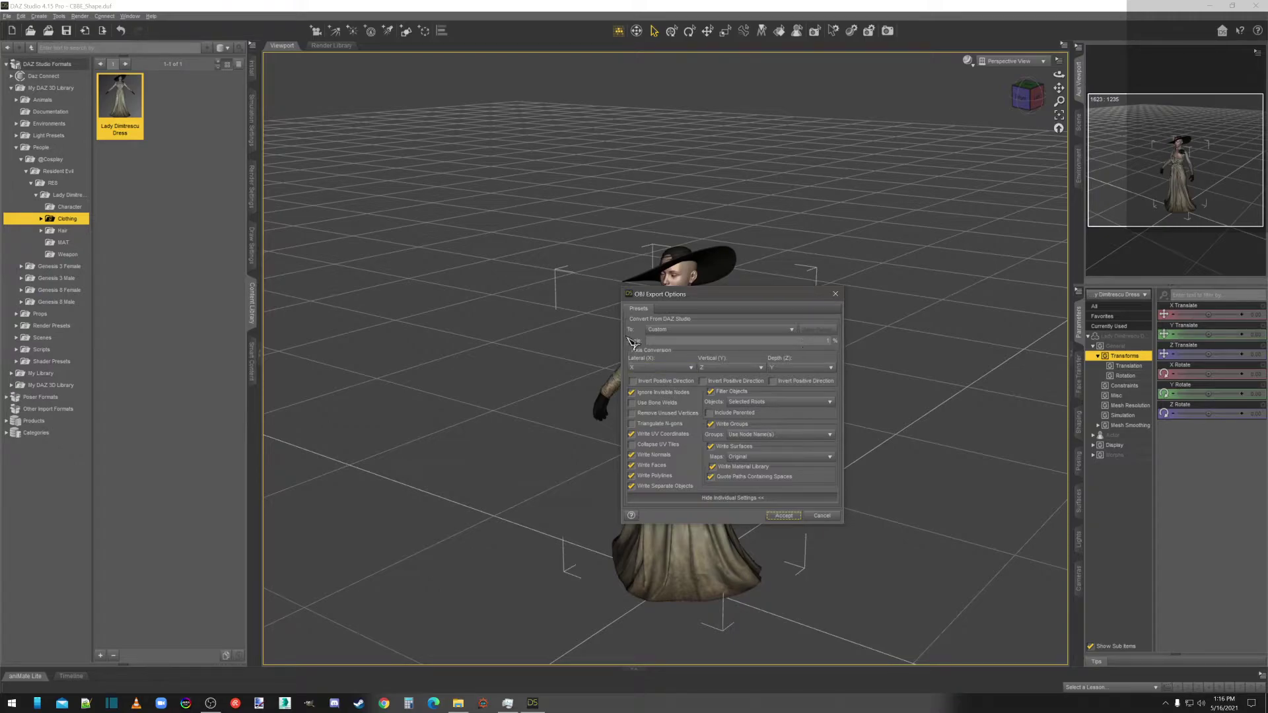
left_click(822, 516)
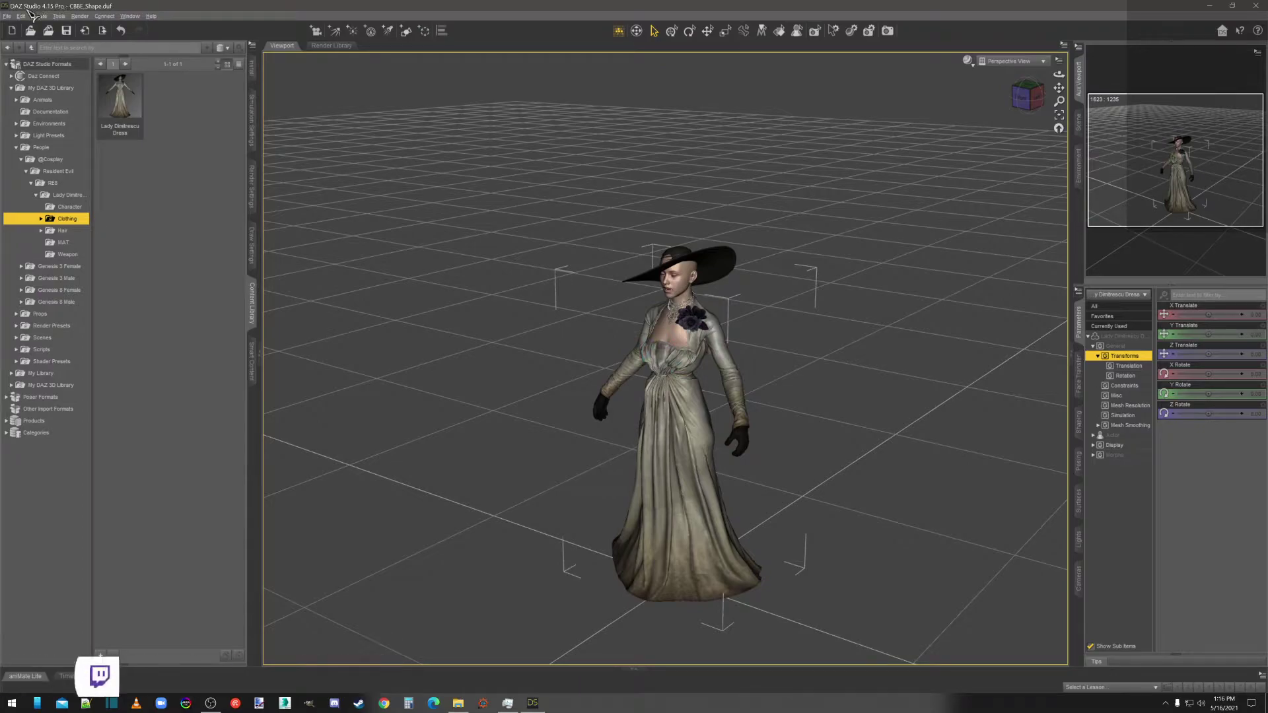
left_click(1259, 7)
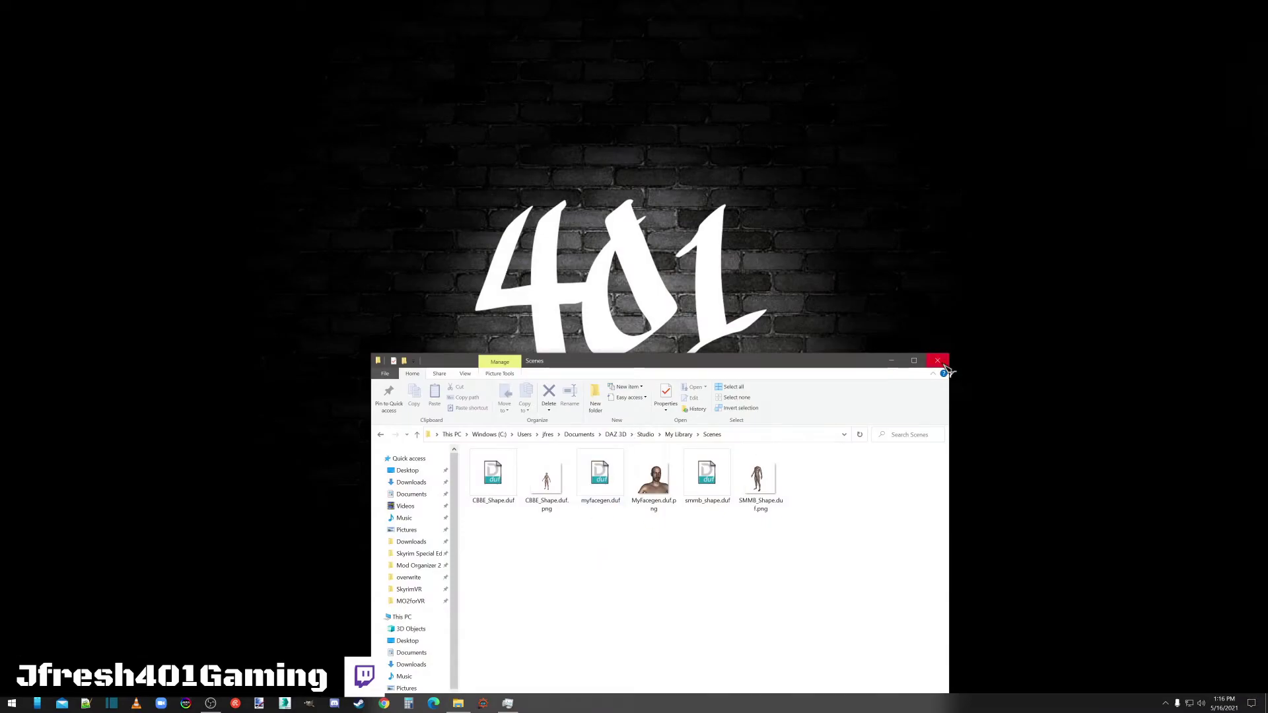
Close the Scenes folder window and launch 3ds Max 2015 from the taskbar
left_click(942, 365)
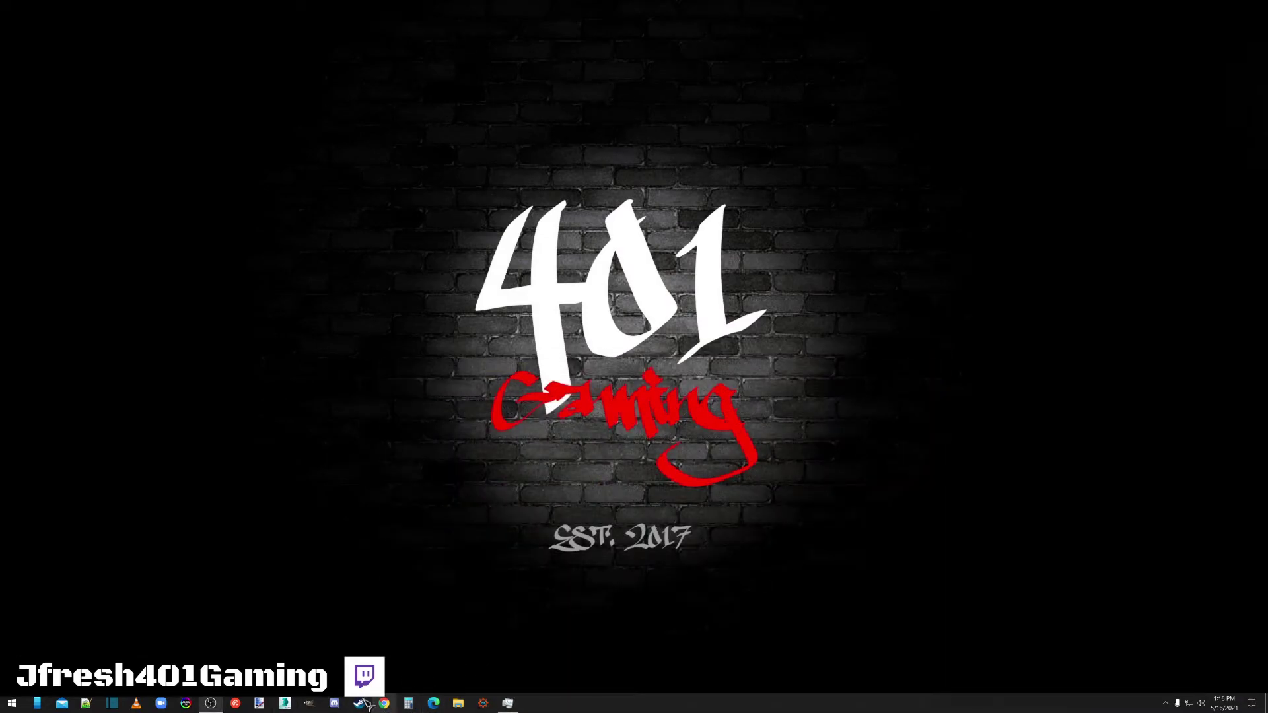
left_click(288, 704)
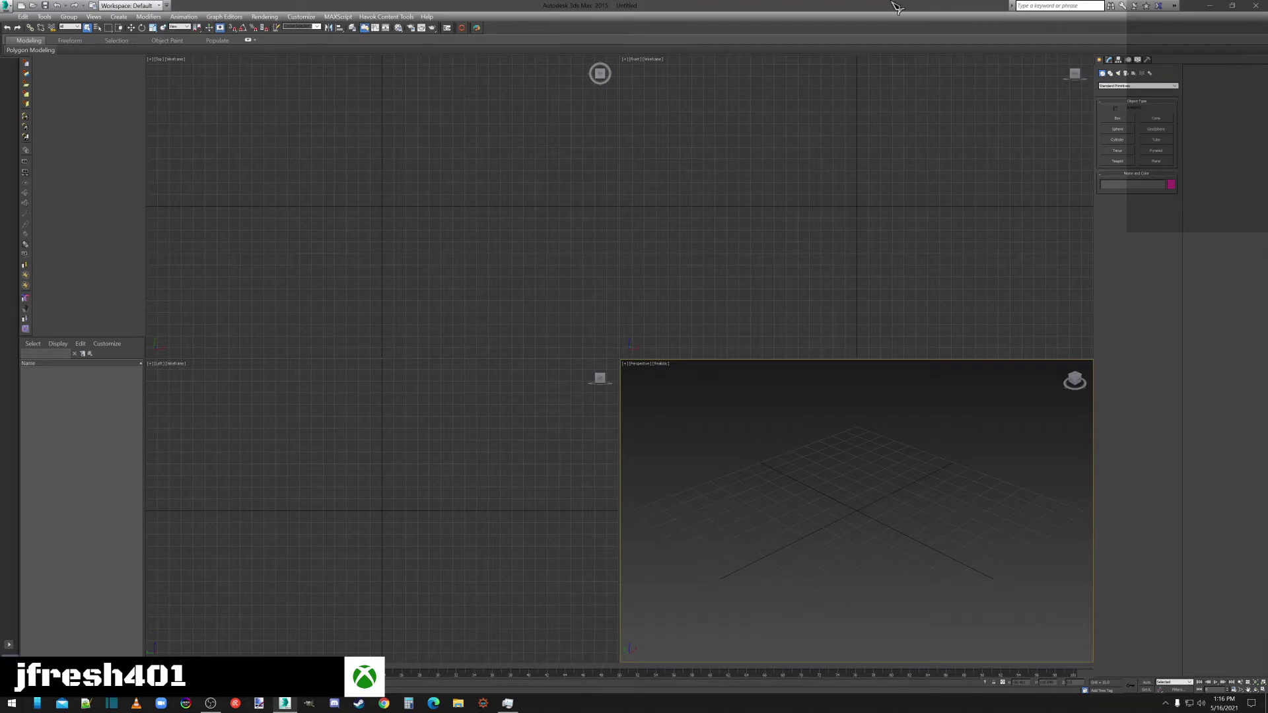
Maximize the Front viewport and import dress.obj from the overwrite > fromdaz folder
left_click(852, 176)
key("alt+w")
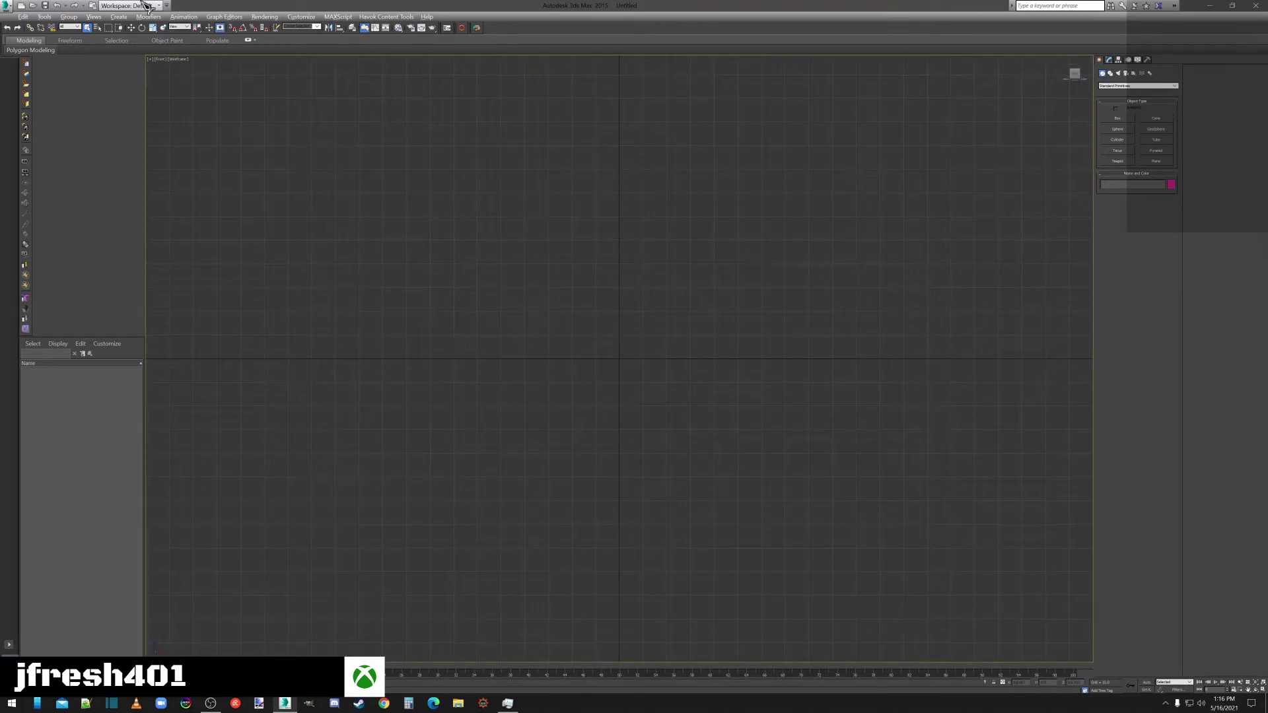
left_click(8, 8)
left_click(33, 143)
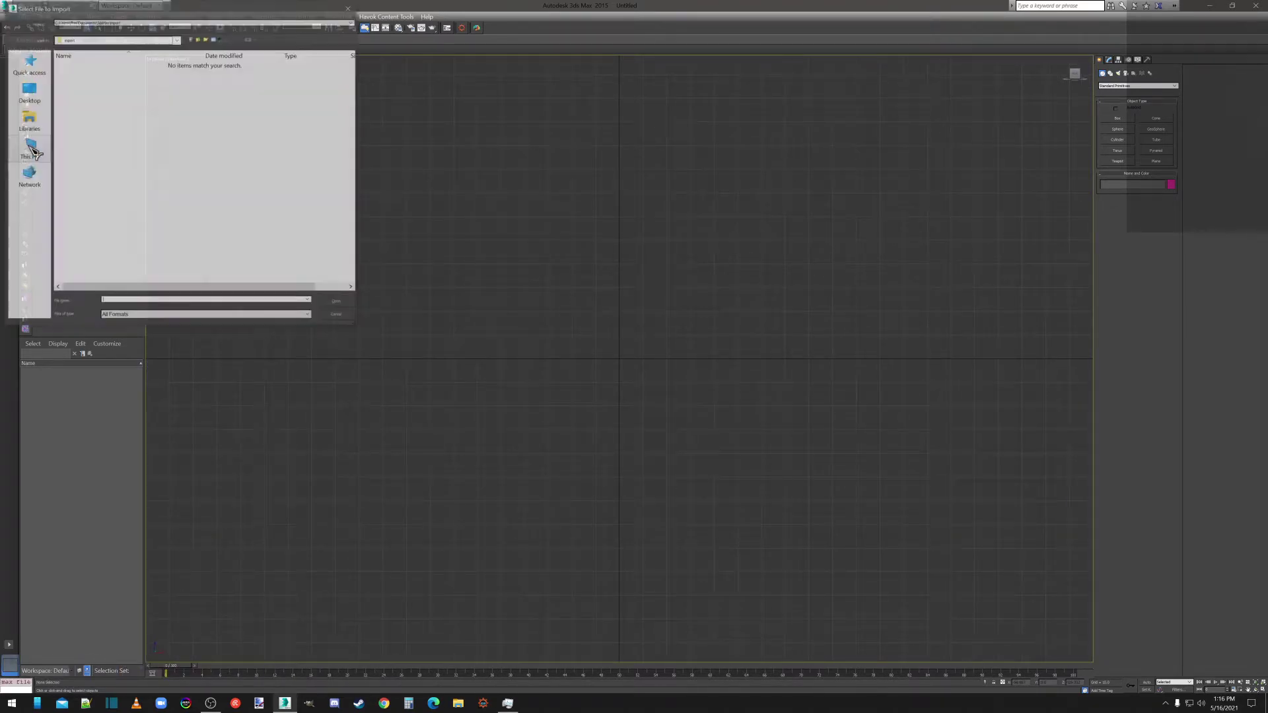
left_click(29, 65)
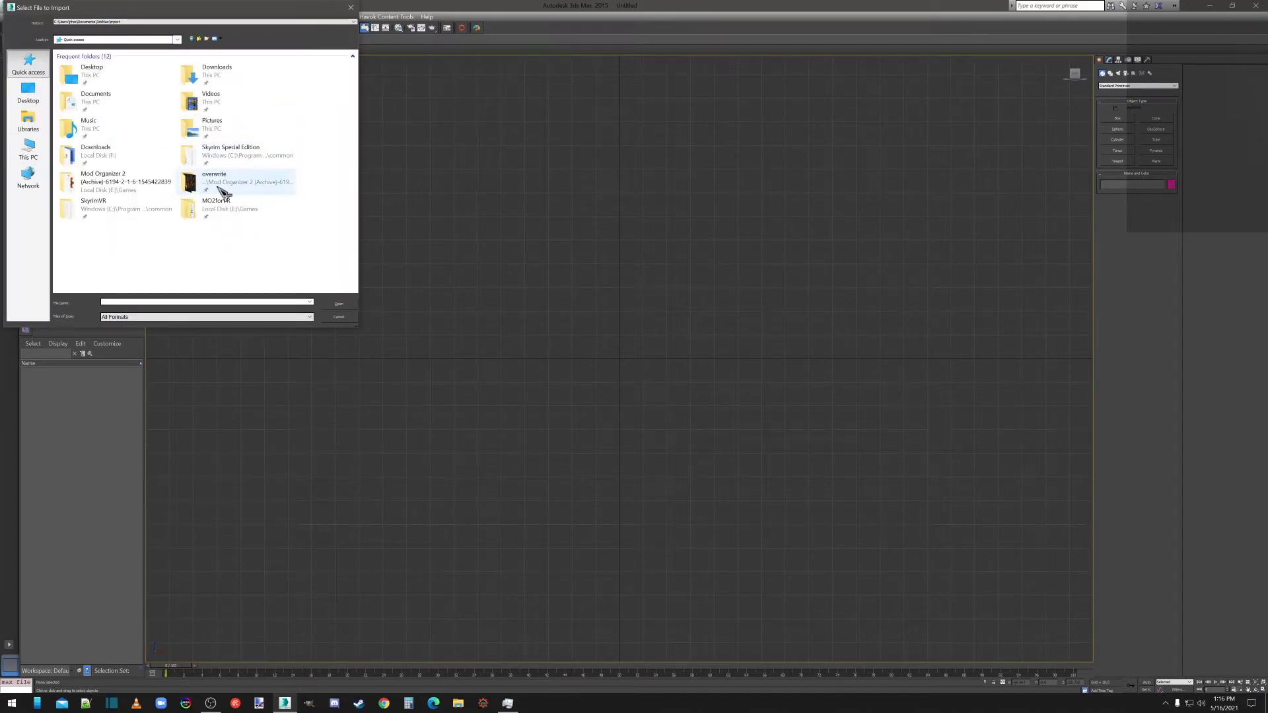
double_click(223, 191)
double_click(171, 89)
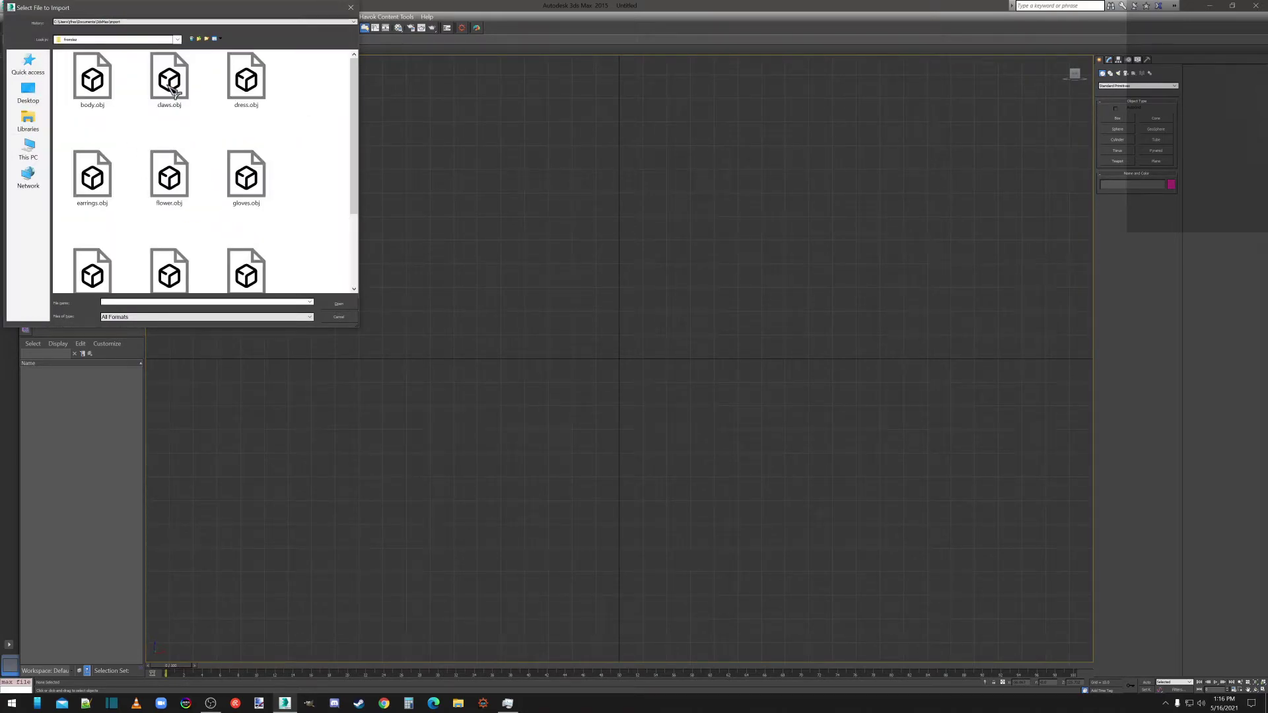
double_click(248, 83)
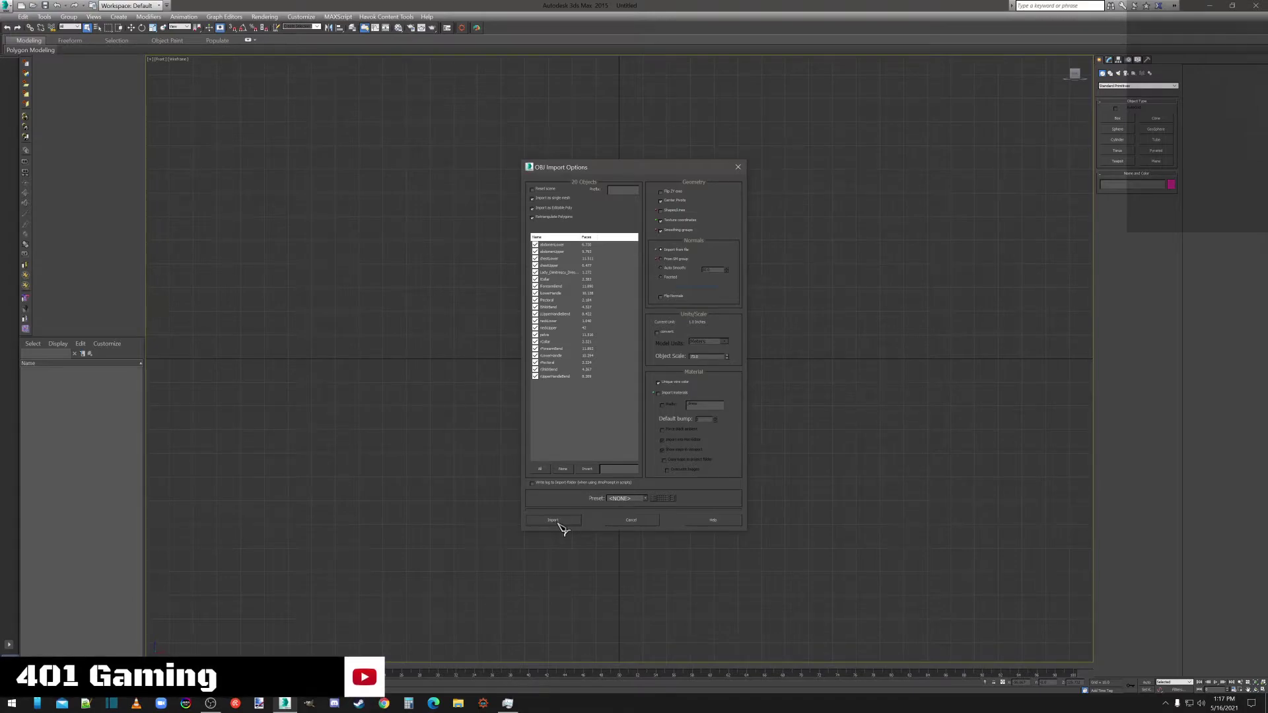
Complete the dress.obj import and glance at the system's audio playback devices
left_click(554, 521)
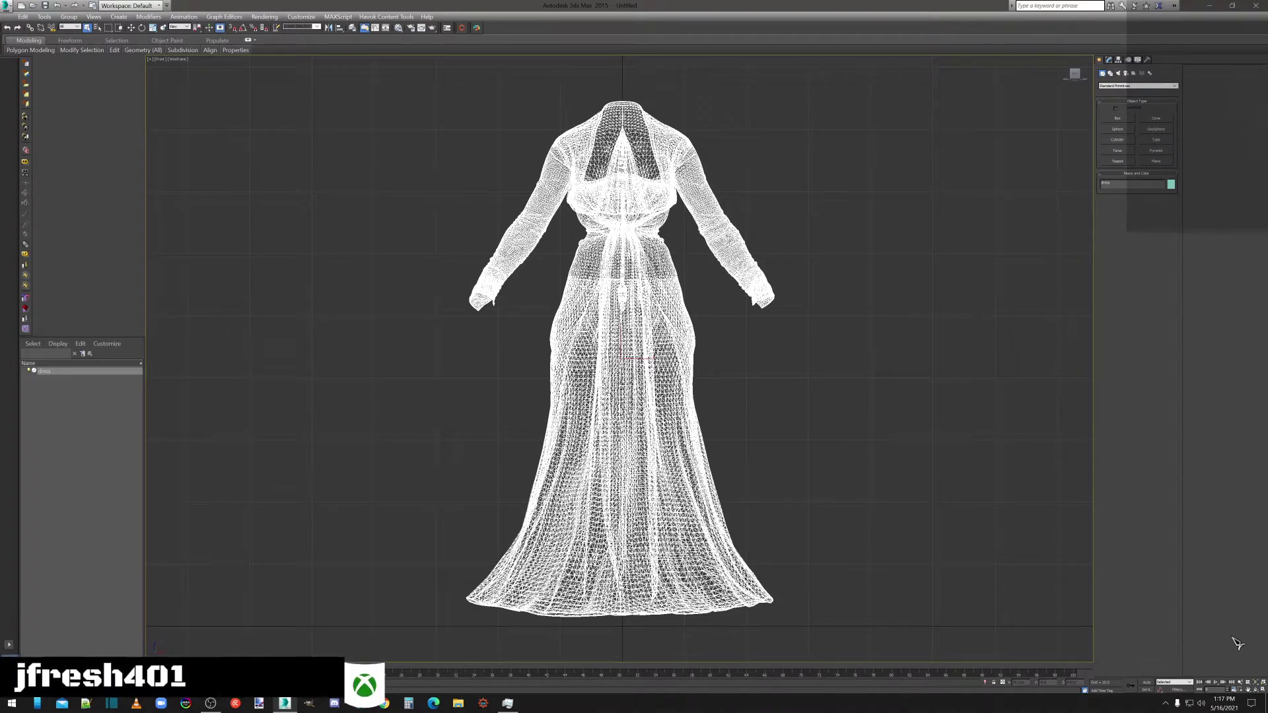
left_click(1202, 704)
left_click(1153, 656)
left_click(1142, 619)
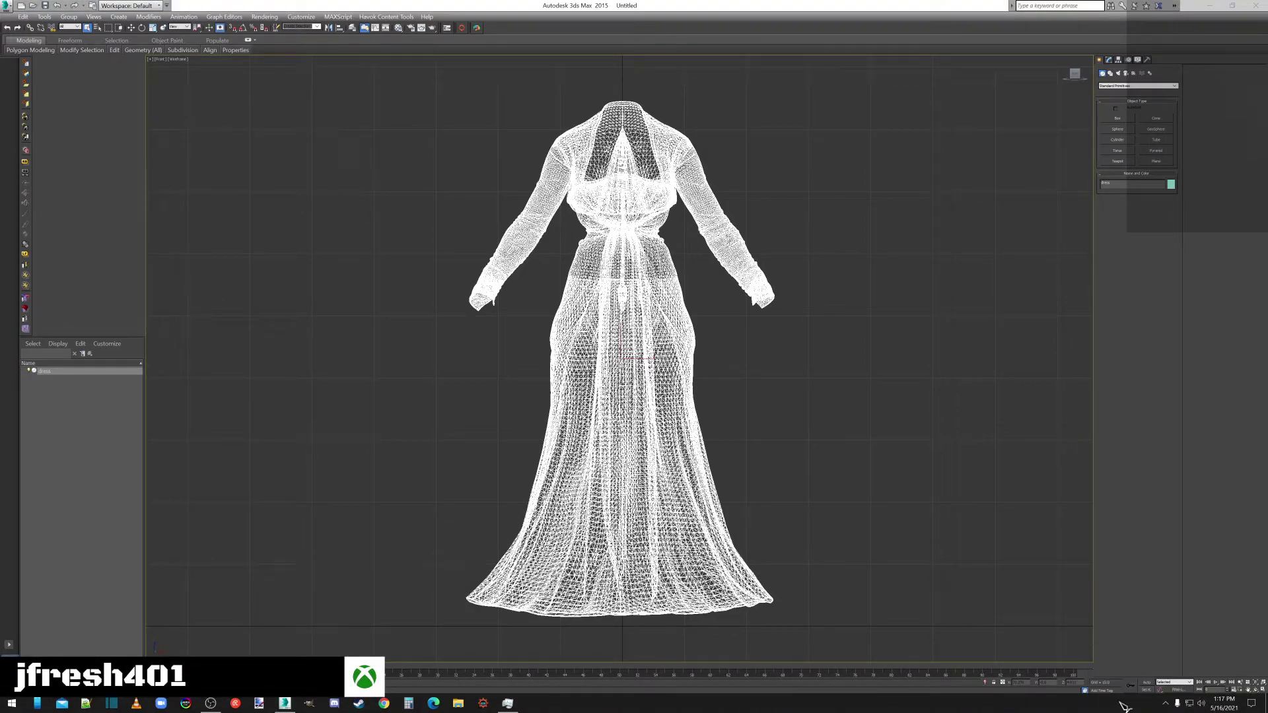
Select the dress, angle the view and switch viewport shading to Realistic
left_click(786, 305)
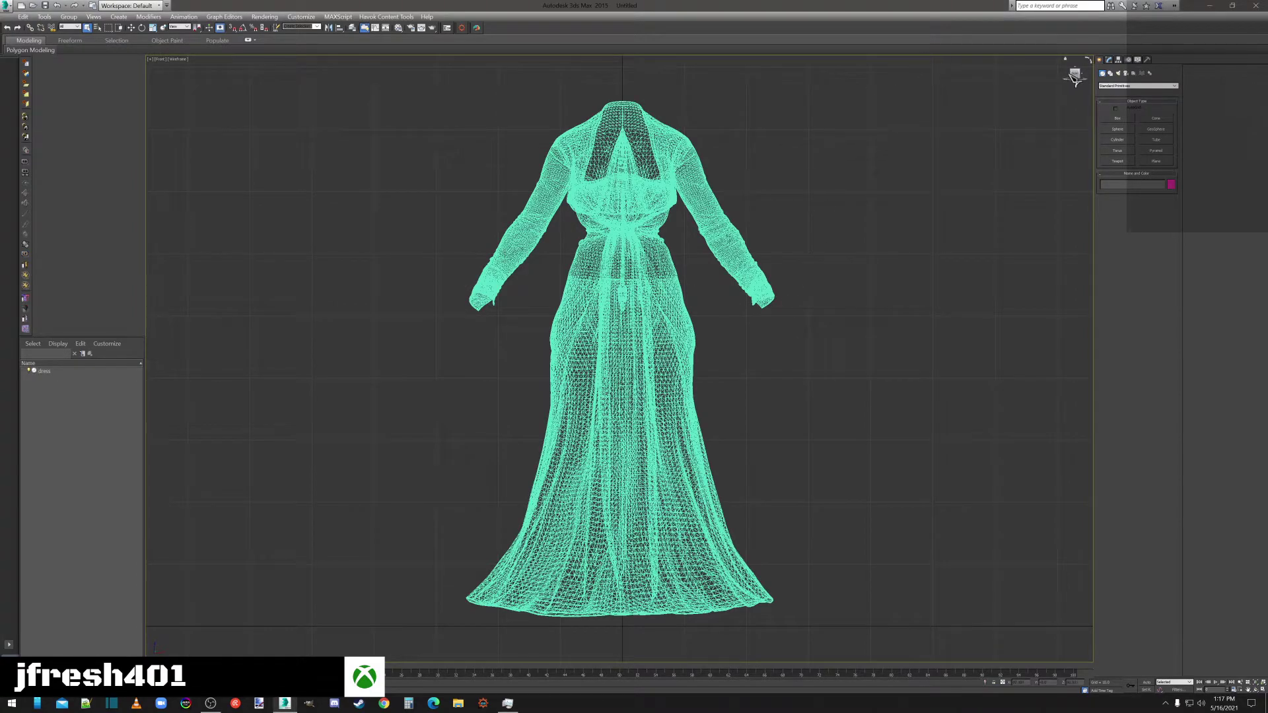
left_click(1078, 78)
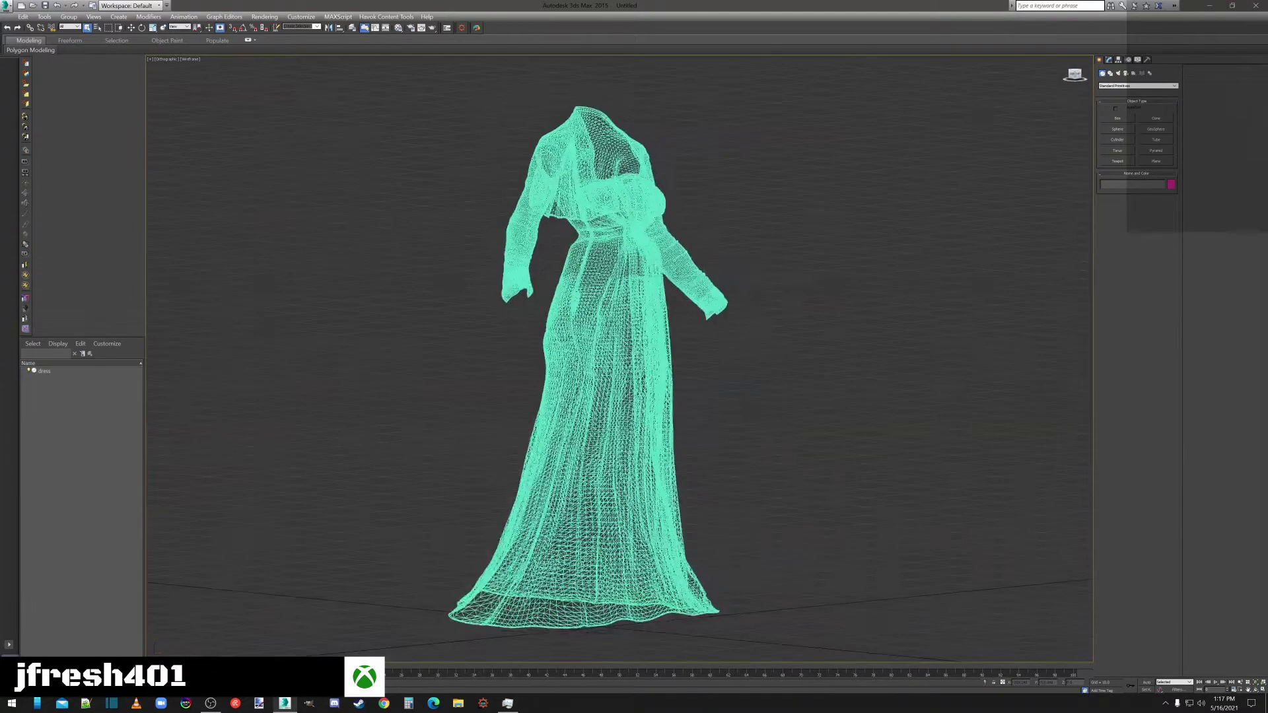
left_click(191, 59)
left_click(208, 69)
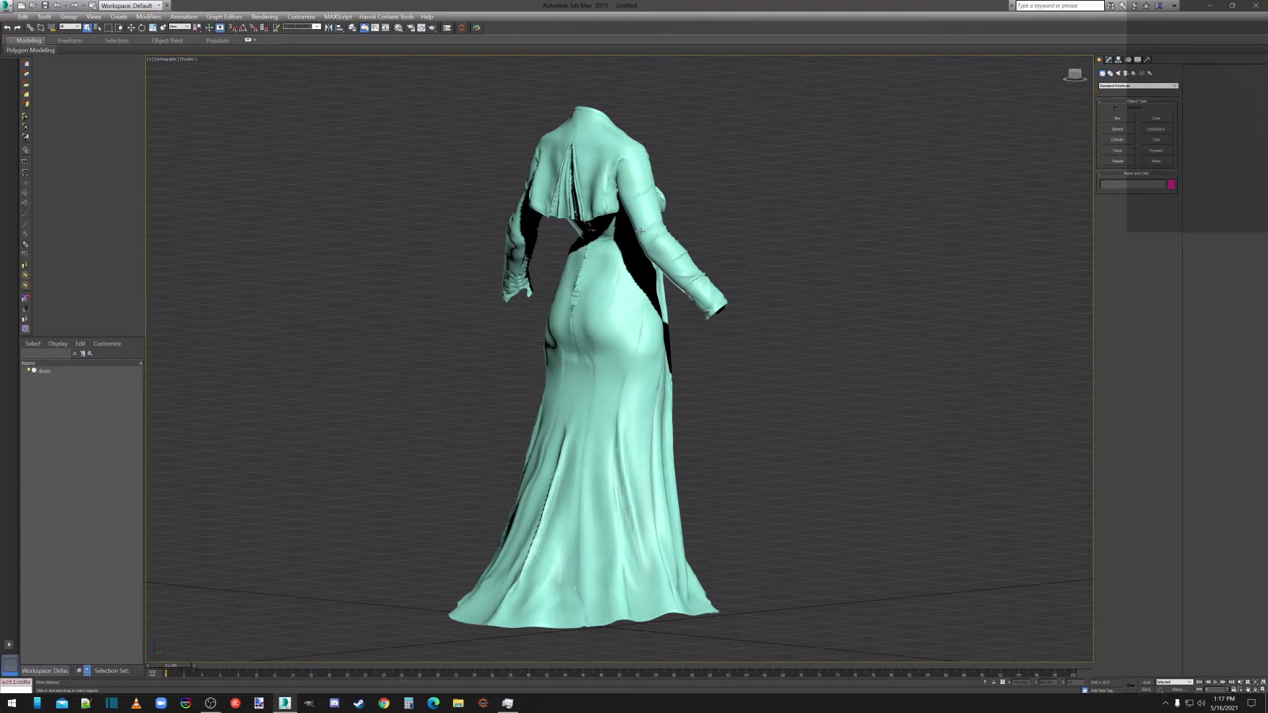
Orbit the view round to the dress's front, adjust zoom, and select the dress
left_click_drag(1078, 78, 1124, 87)
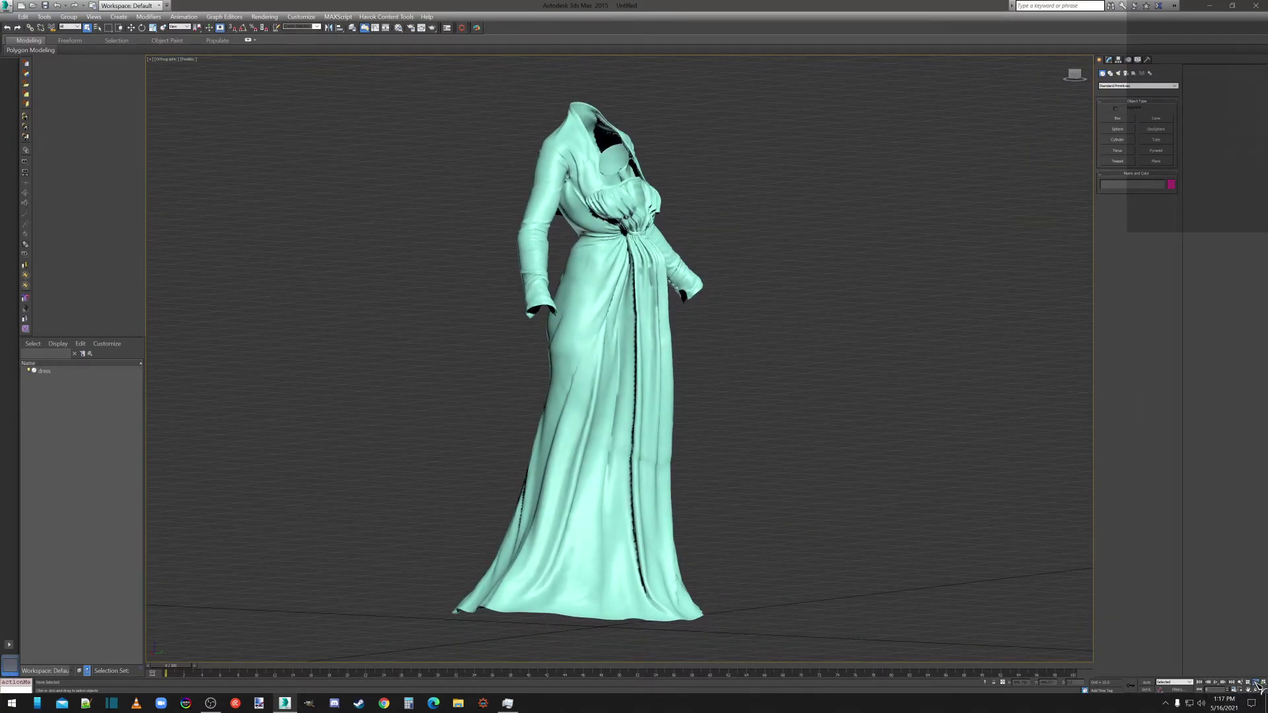
scroll(883, 442, "down", 10)
scroll(883, 443, "down", 4)
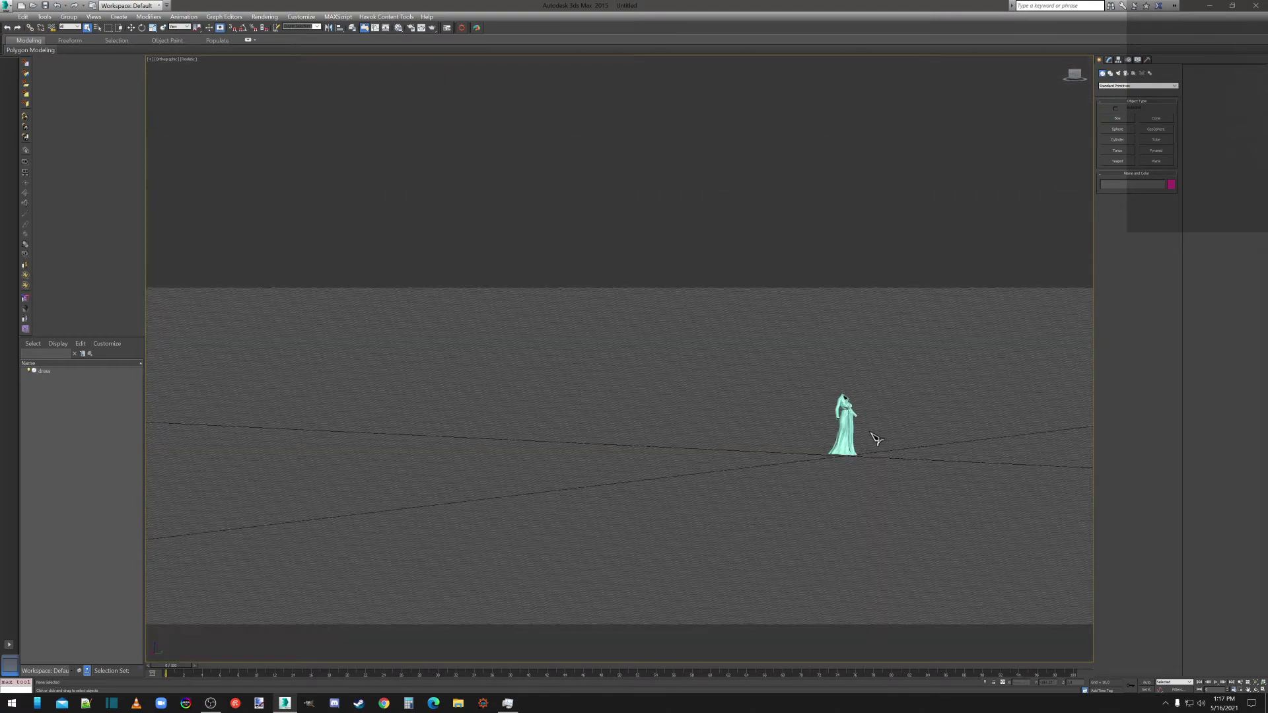
scroll(876, 446, "up", 5)
scroll(856, 439, "up", 5)
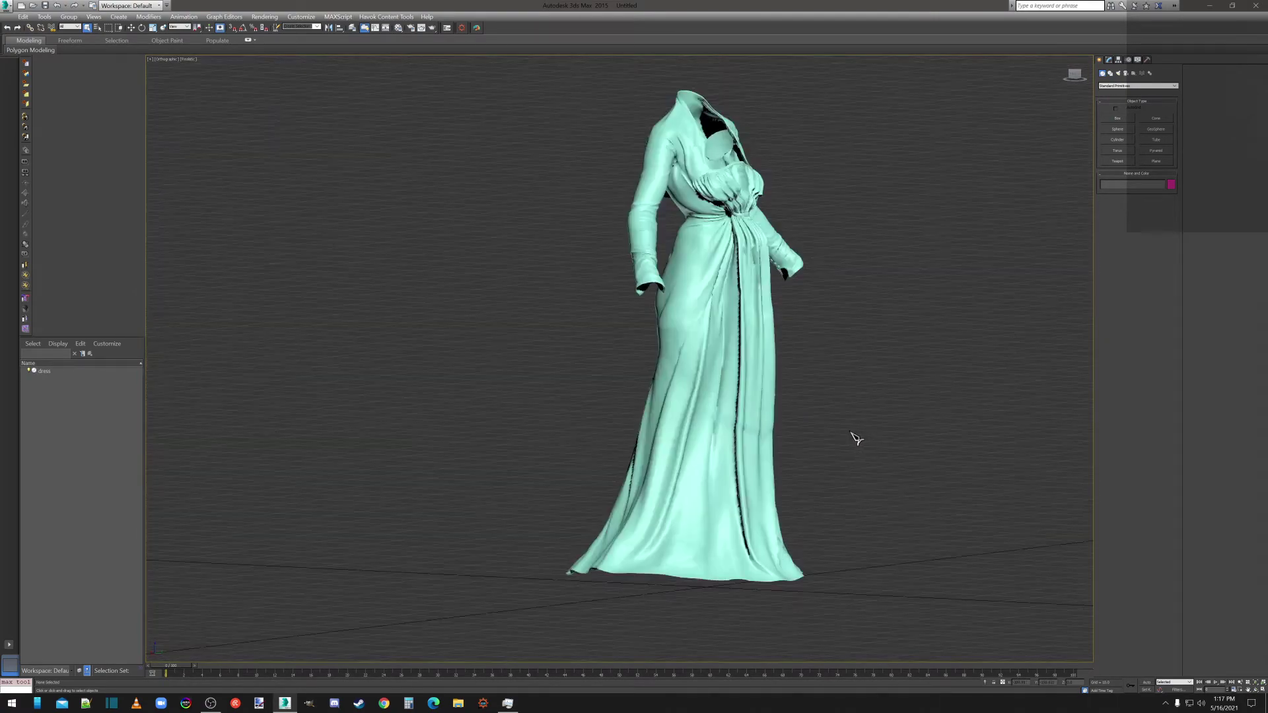
left_click(725, 316)
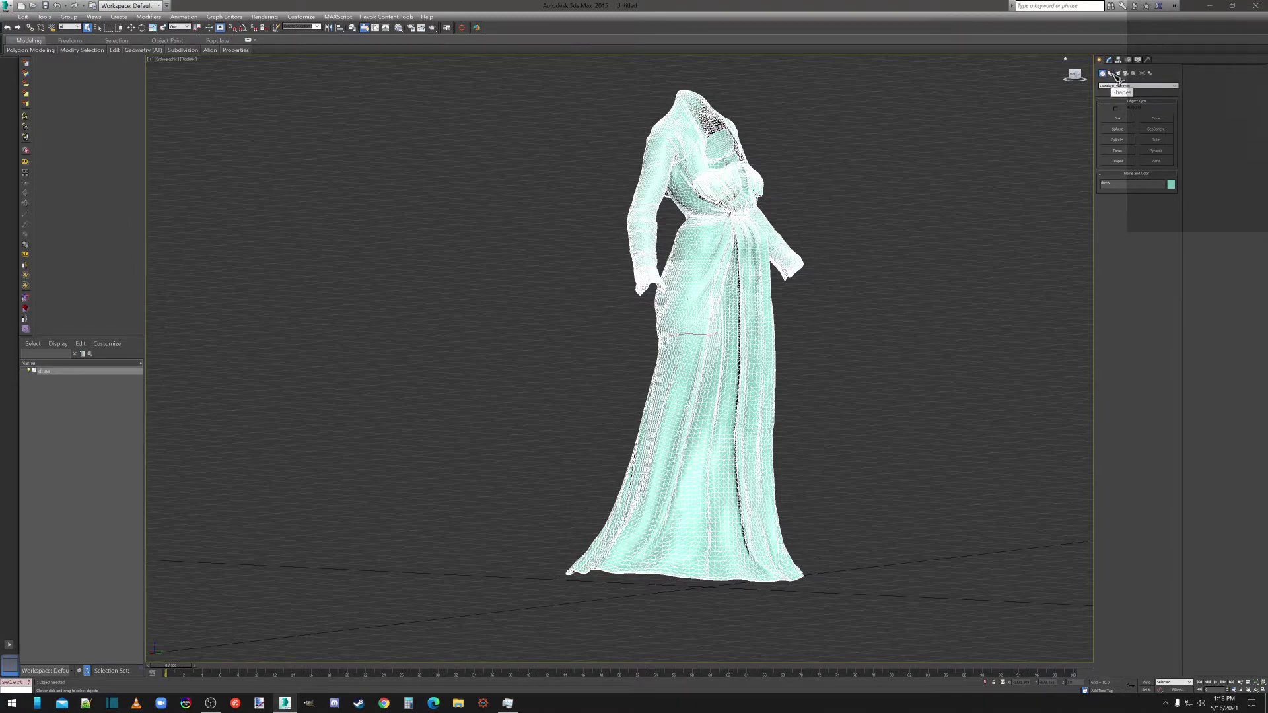
Select all of the dress's polygons in the Modify panel, flip their normals, then go to Vertex level
left_click(1110, 60)
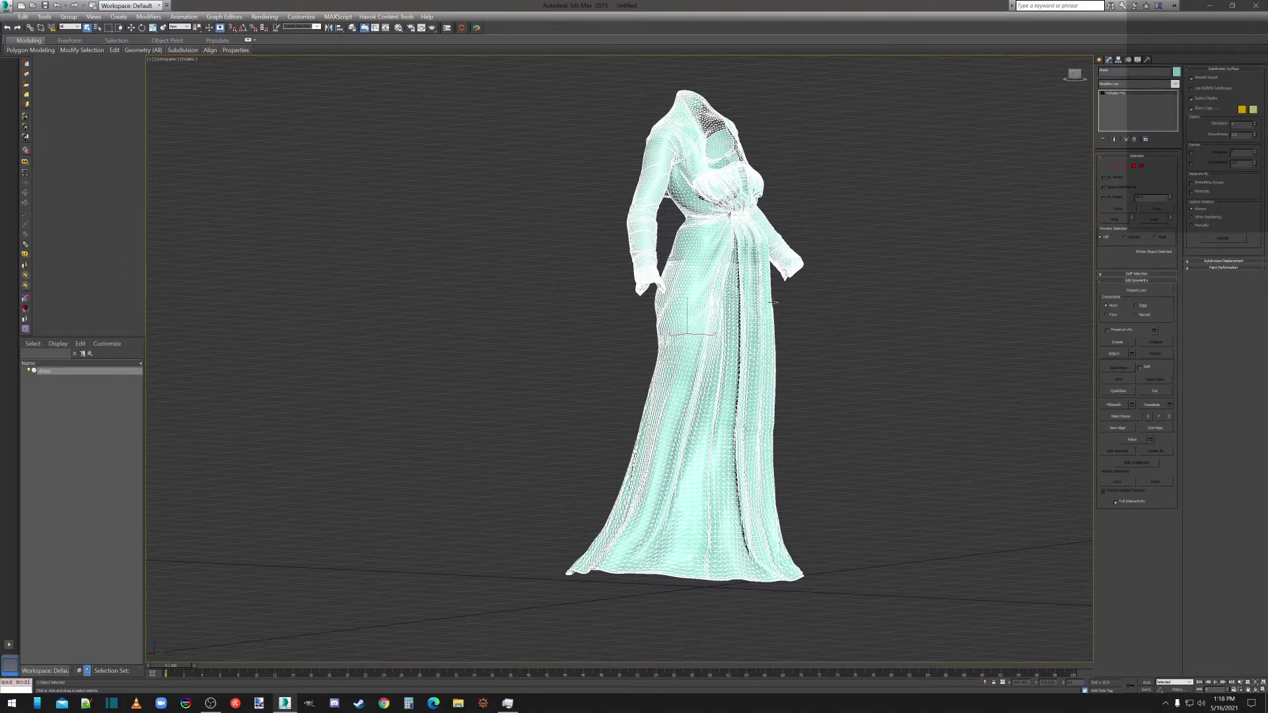
left_click(1136, 167)
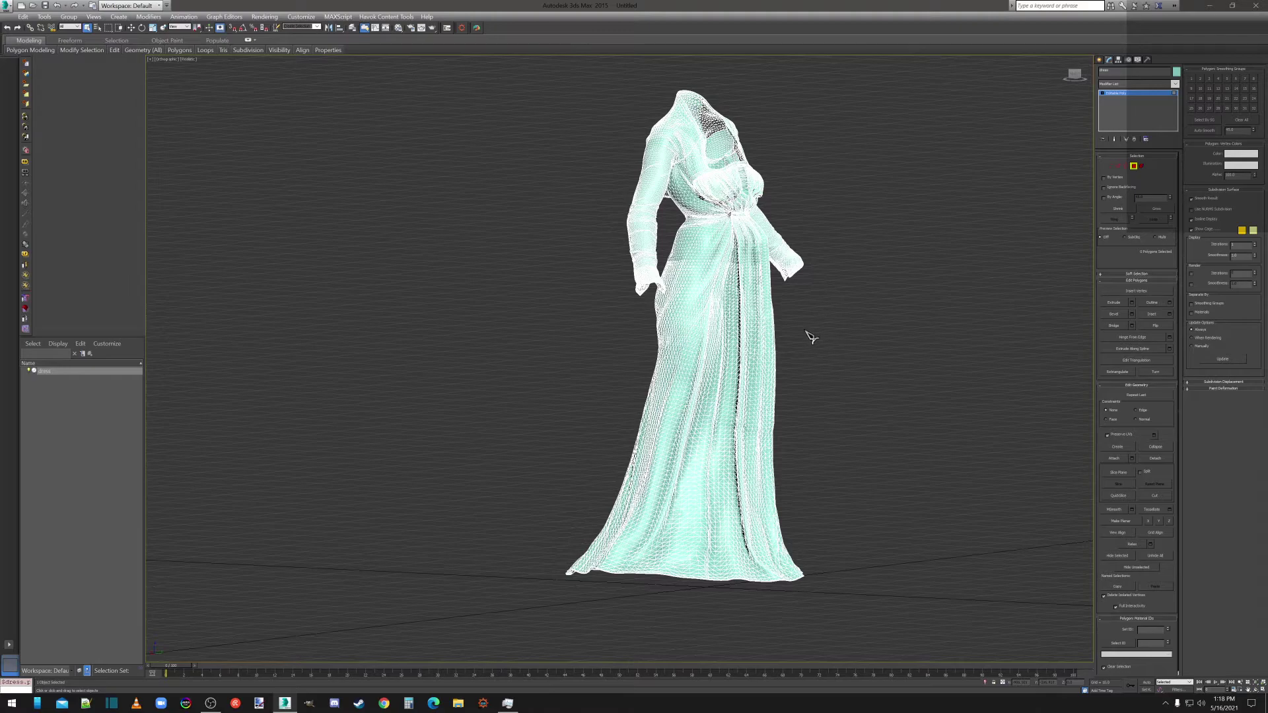
key("ctrl+a")
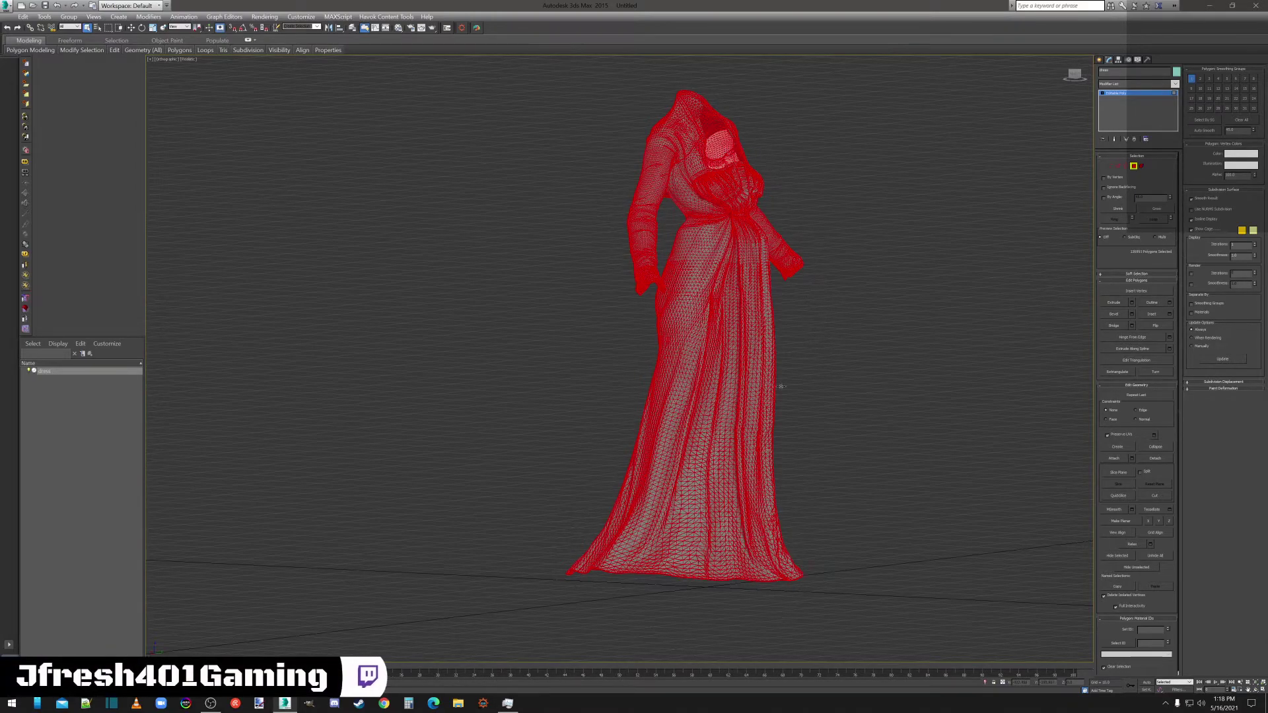
left_click(1158, 327)
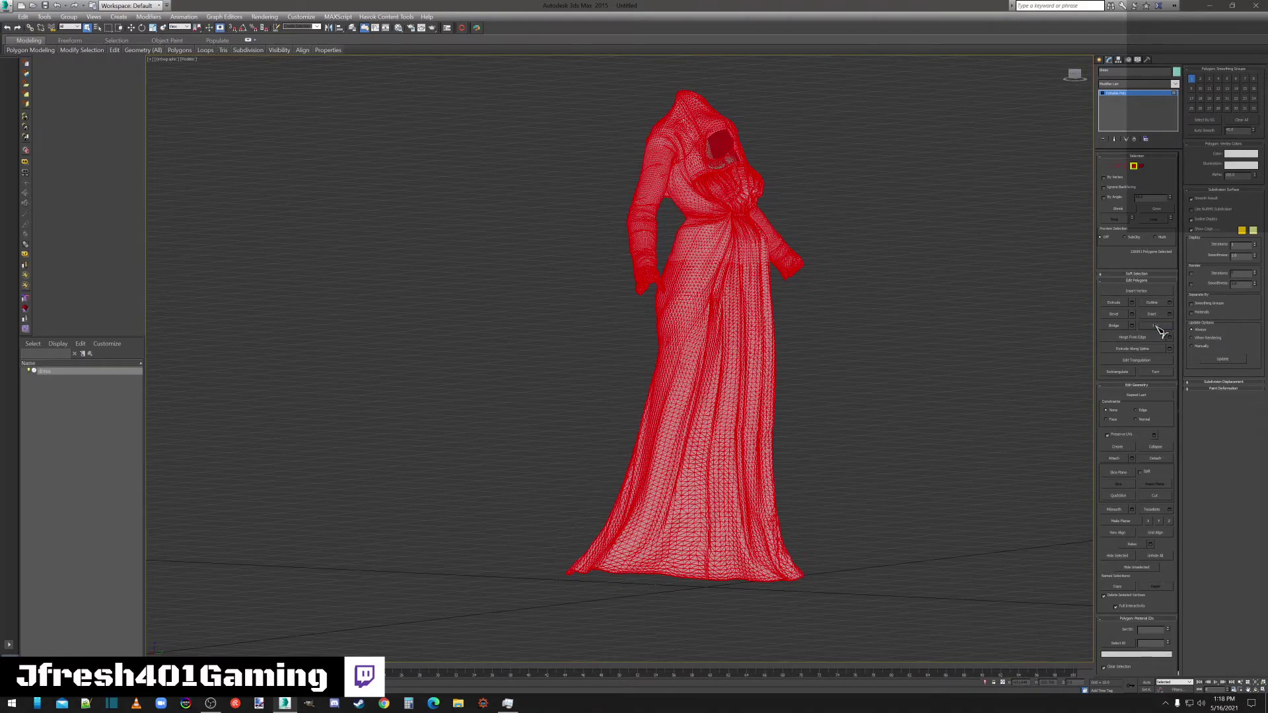
left_click(1110, 166)
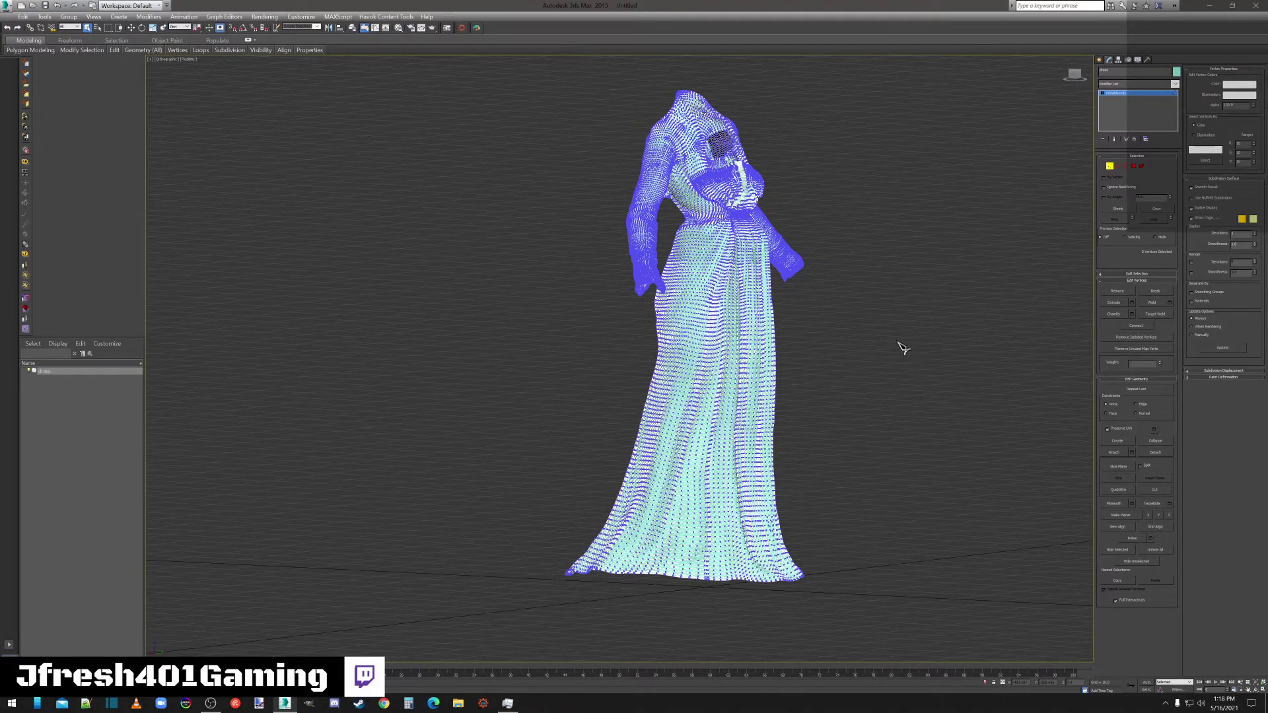
Weld all of the dress's vertices at a 0.1 threshold, reducing 64185 to 43116
key("ctrl+a")
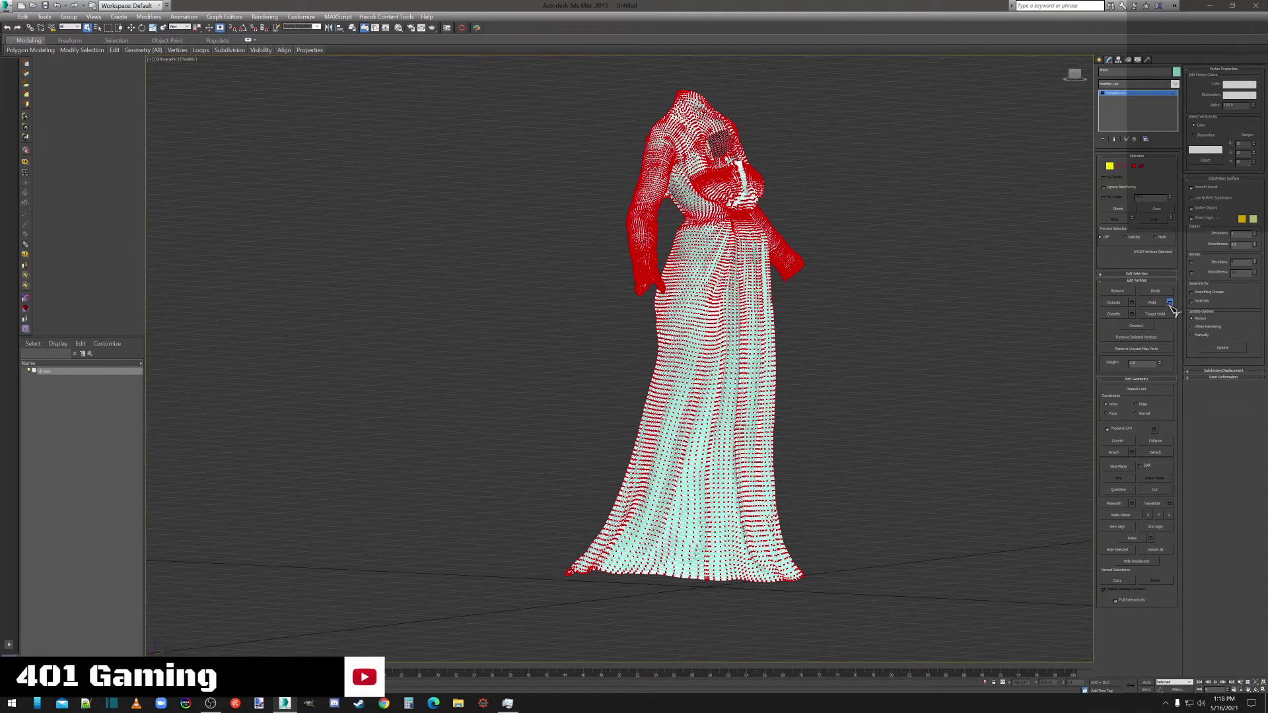
left_click(1170, 303)
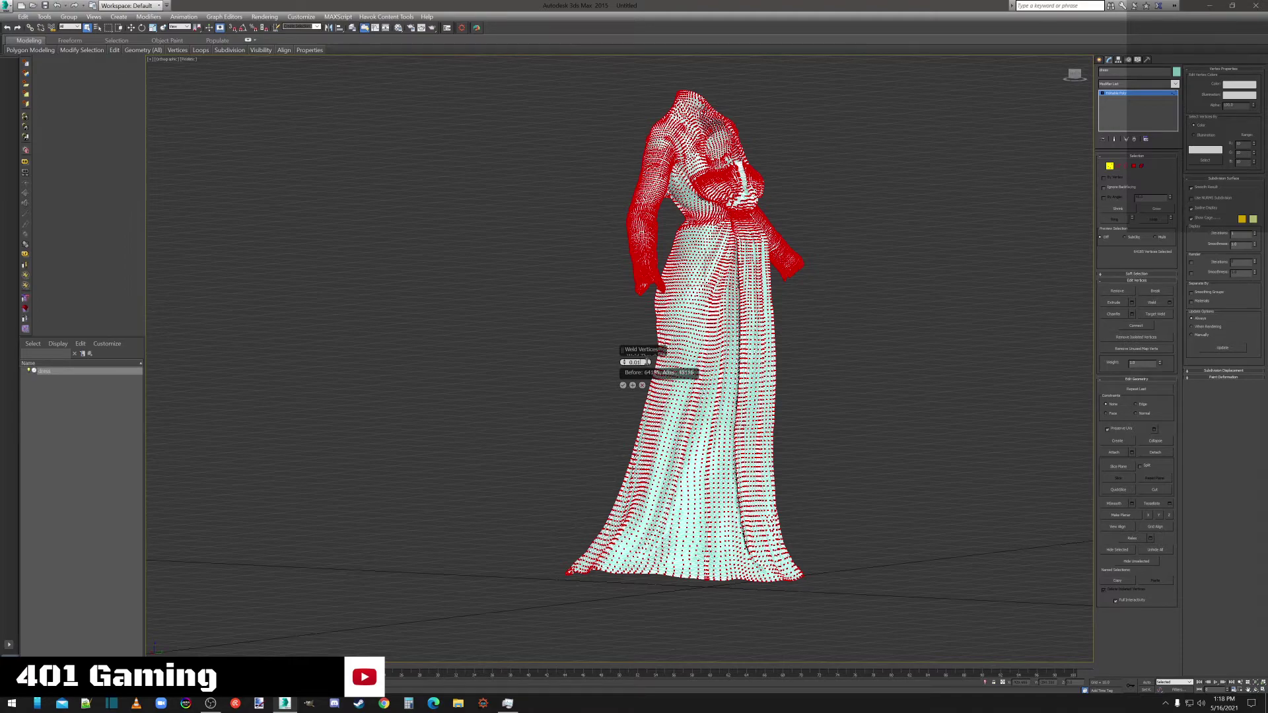
left_click(625, 386)
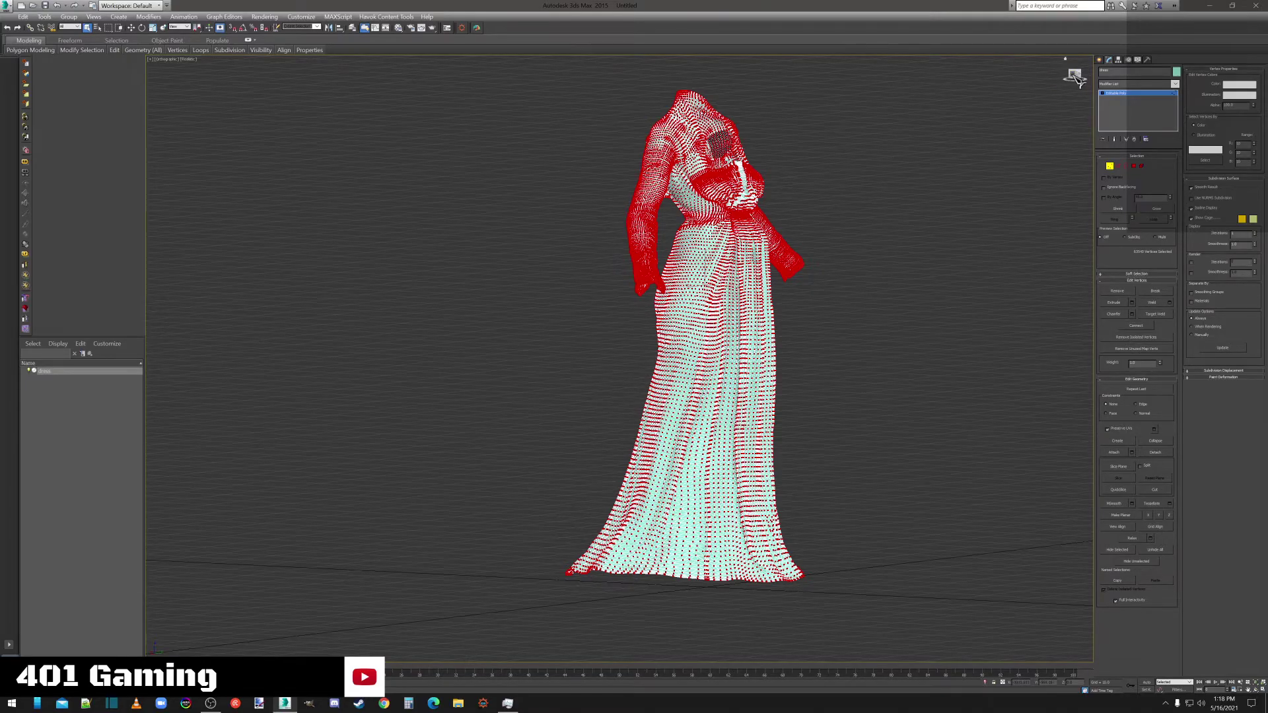
Inspect the welded dress from a three-quarter view, deselect, and return to Polygon level
left_click(1075, 74)
mouse_move(1075, 74)
left_mouse_down()
mouse_move(1045, 76)
mouse_move(1075, 75)
left_mouse_up()
left_click(928, 368)
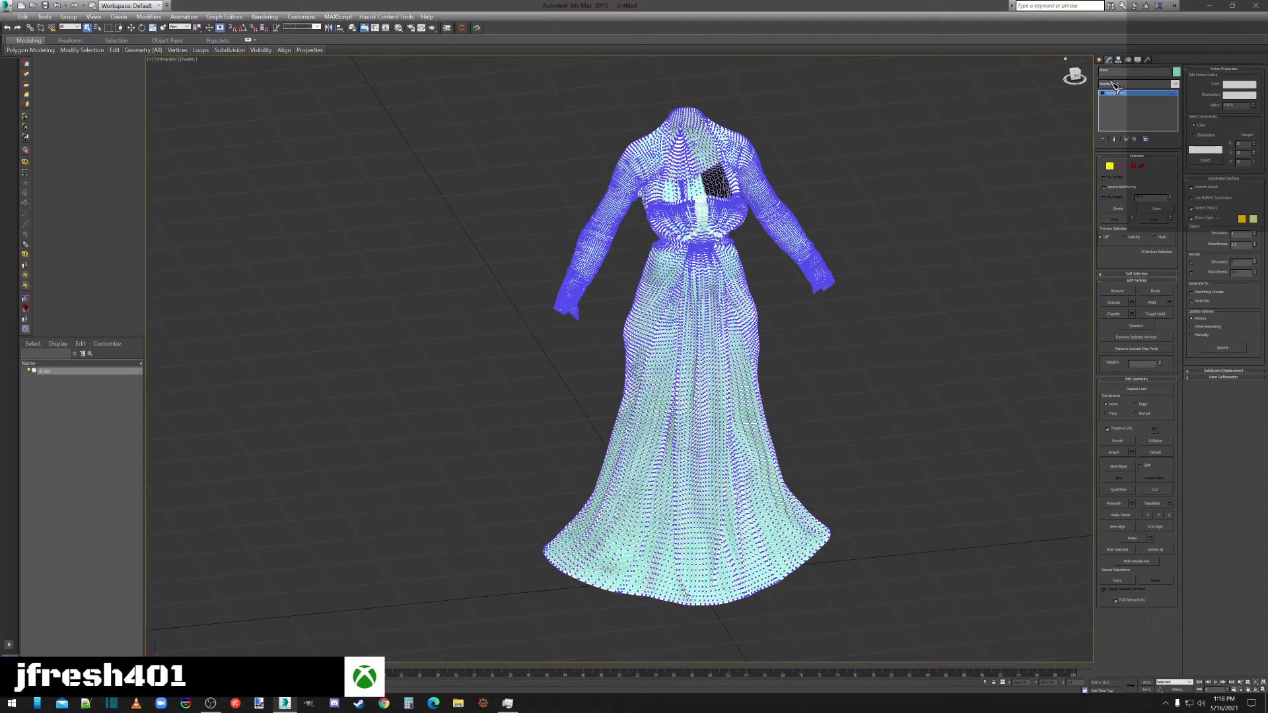
left_click(1134, 166)
key("ctrl+a")
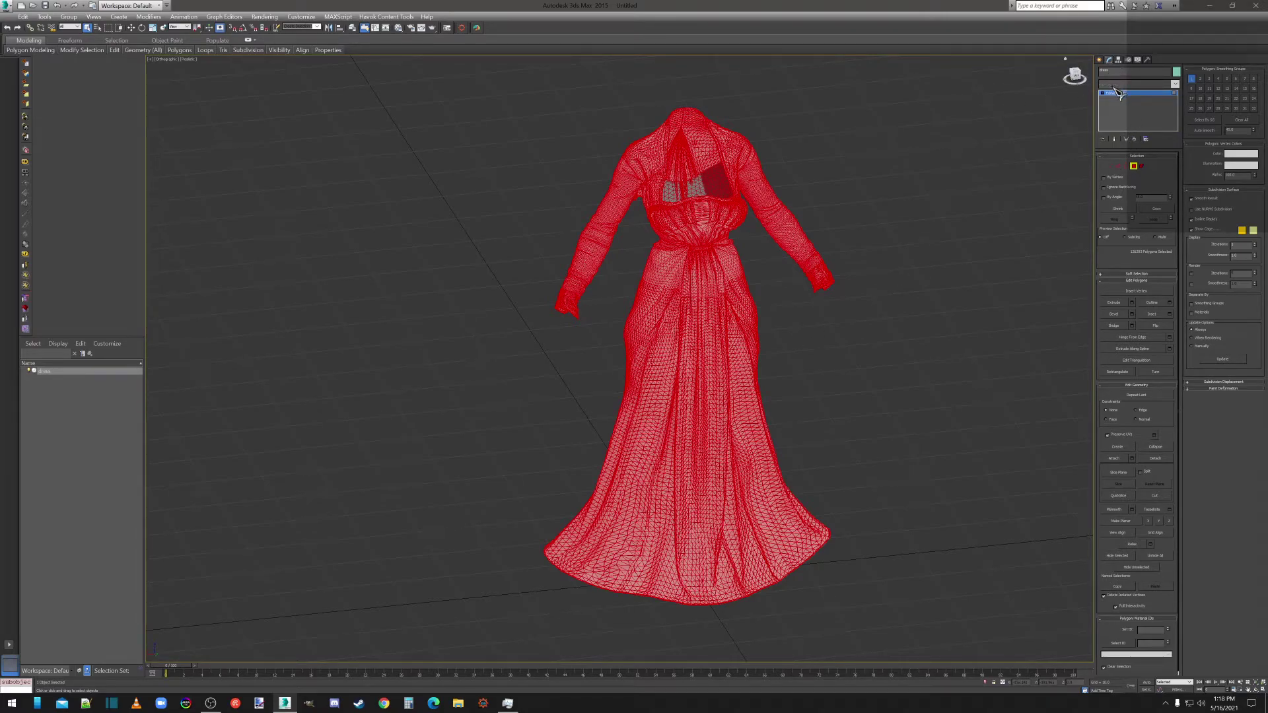
Apply a ProOptimizer modifier with Keep Textures, calculate, and reduce the dress to 31770 vertices
left_click(1116, 86)
left_click(1129, 649)
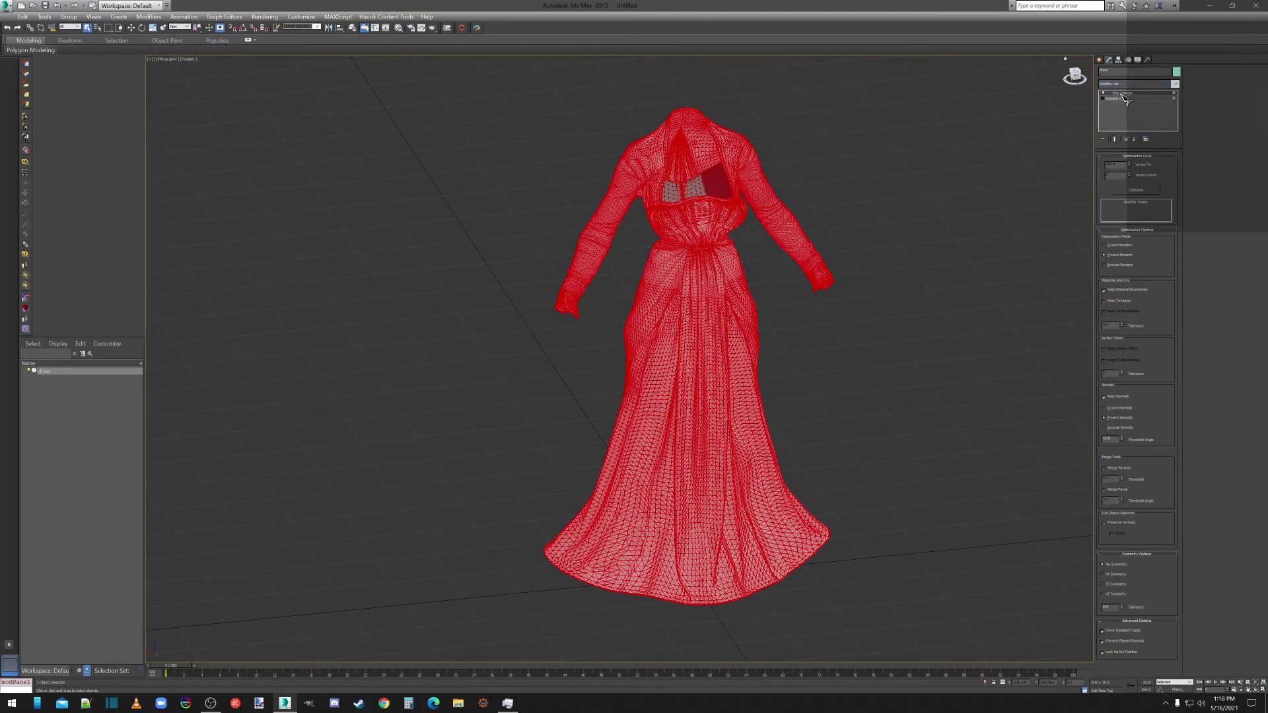
left_click(1115, 303)
left_click(1142, 192)
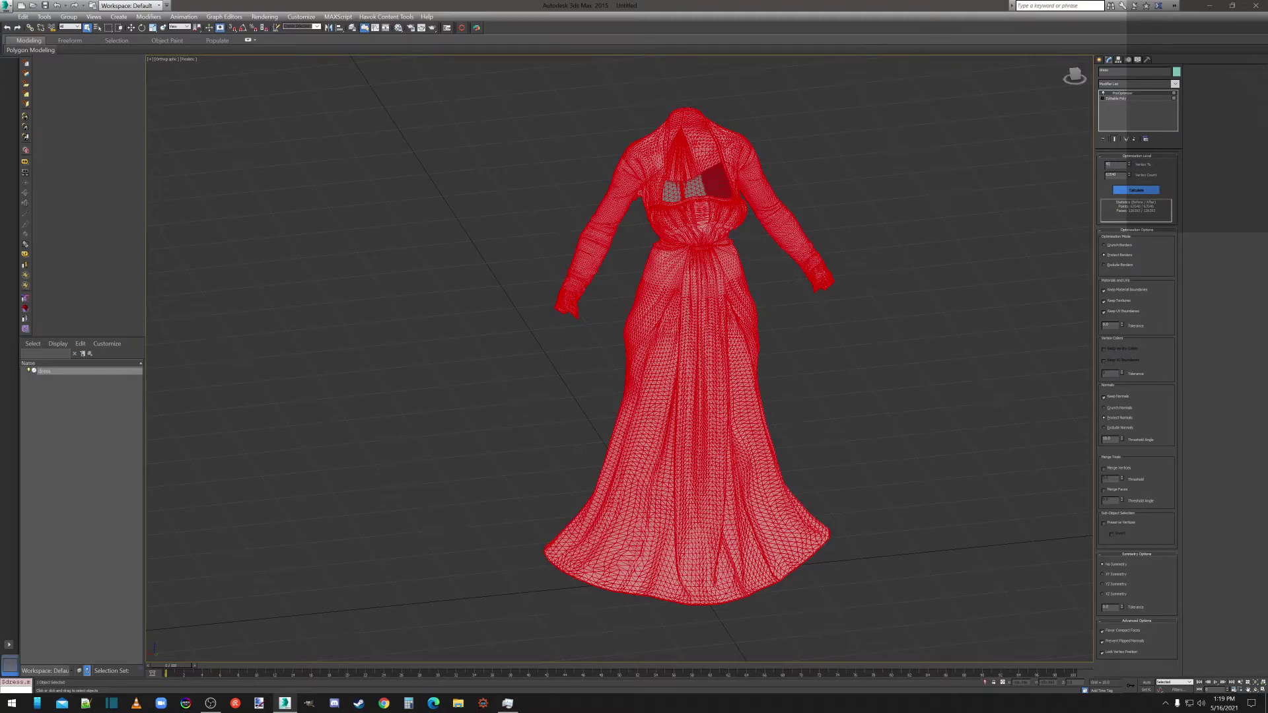
left_click(1121, 176)
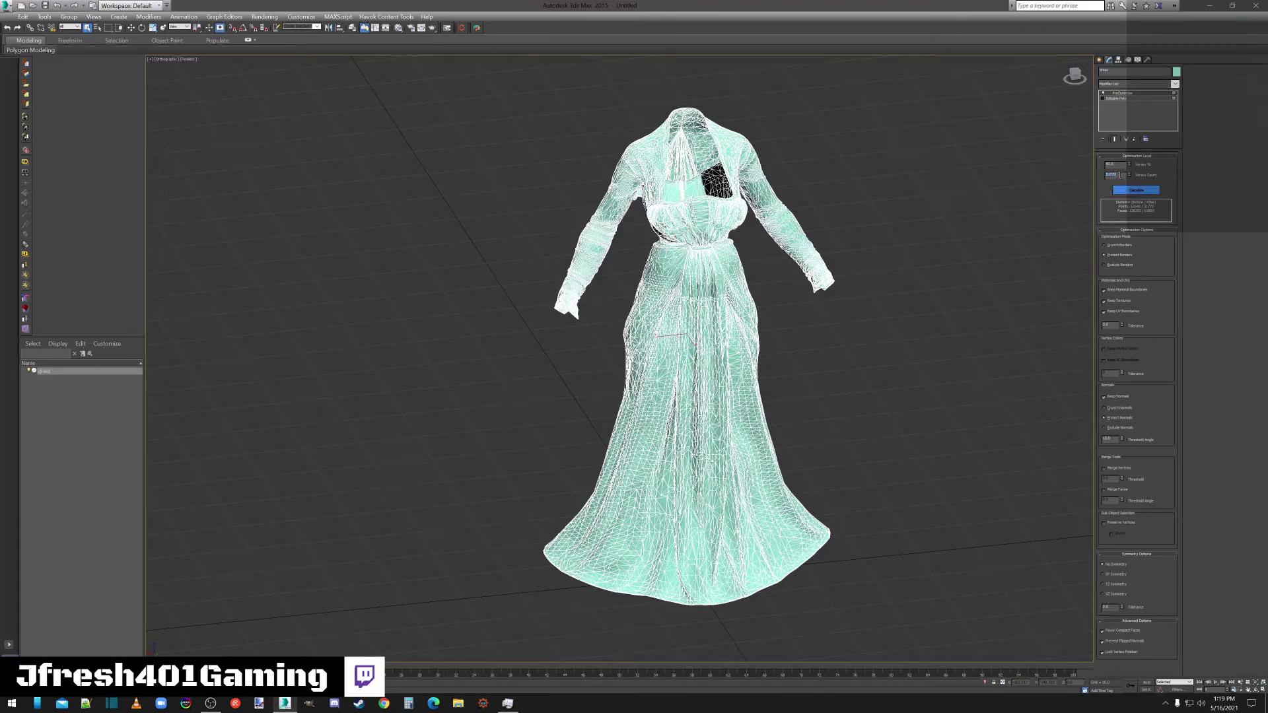
Convert the optimised dress to an Editable Poly through its Convert To menu
right_click(733, 301)
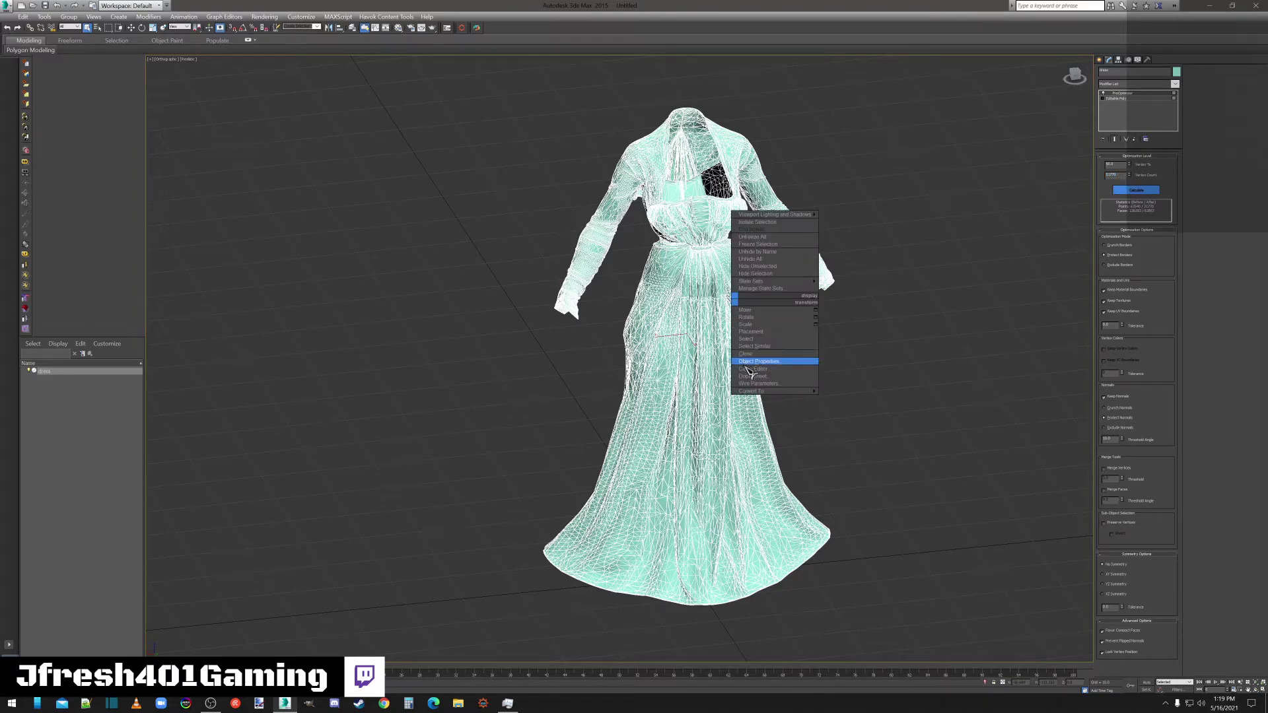
mouse_move(802, 393)
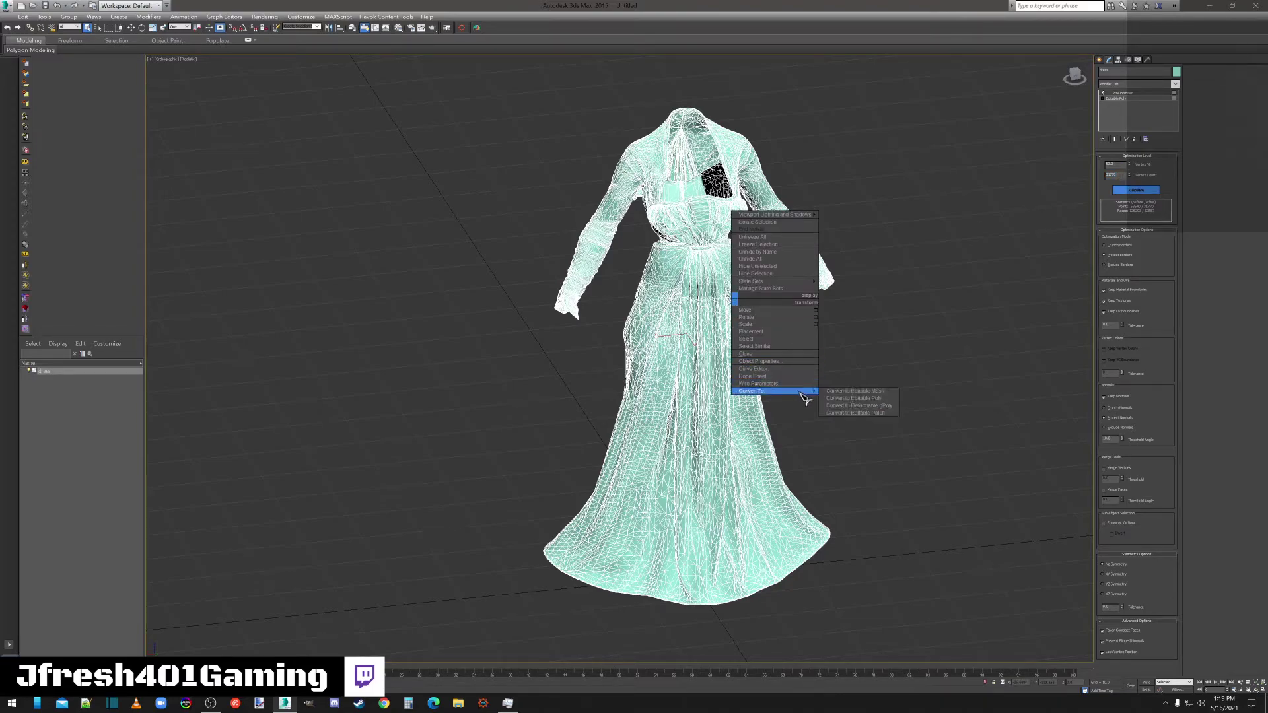
left_click(859, 399)
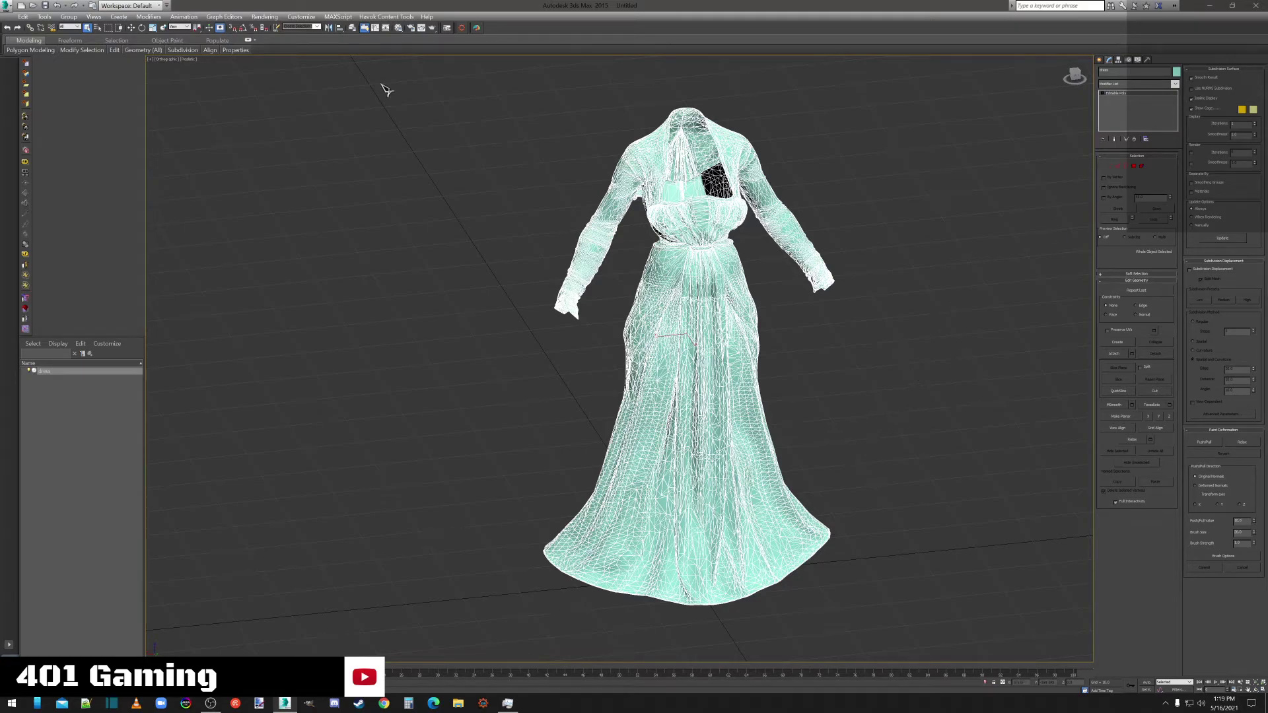
Bring up the application menu to reach the Export options
left_click(7, 8)
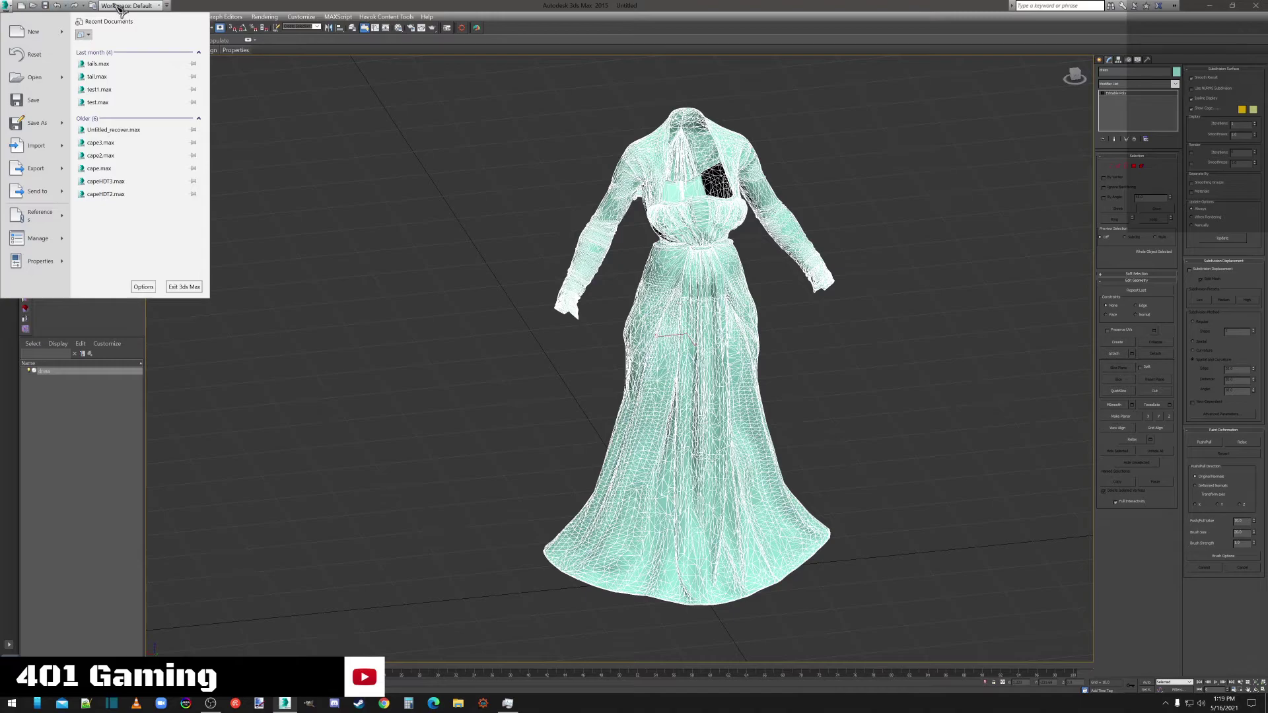
left_click(420, 116)
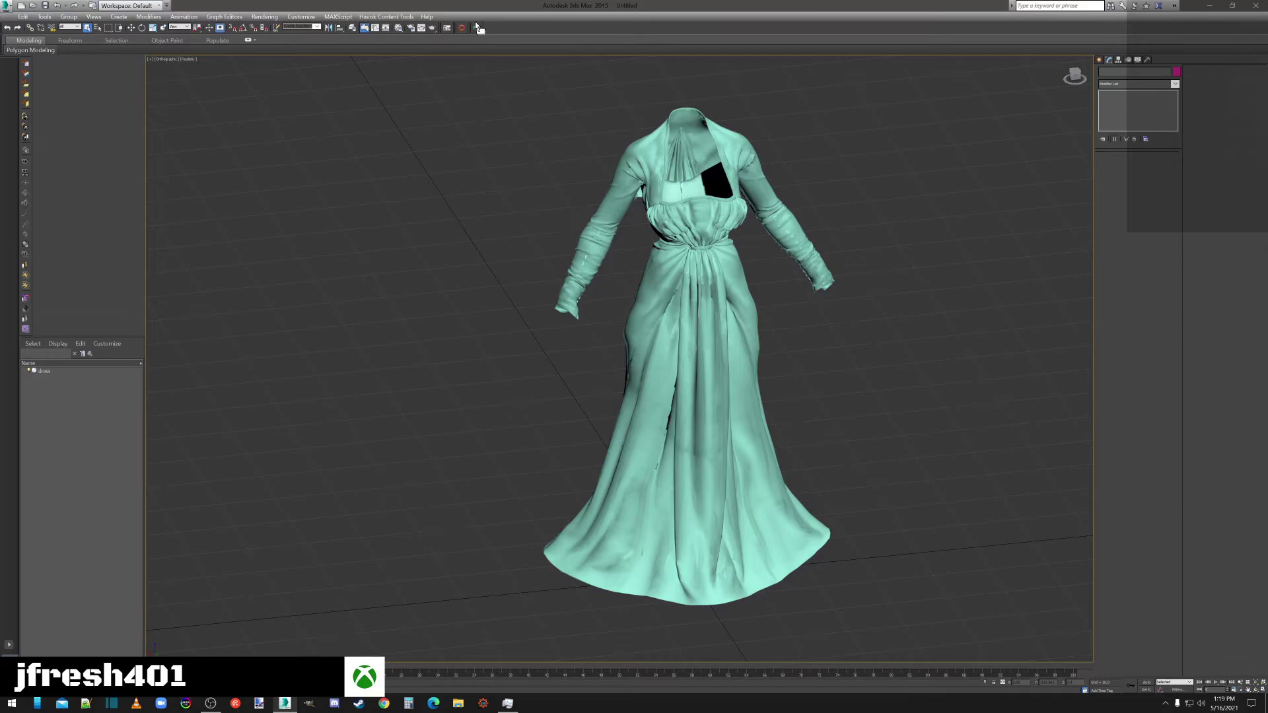
left_click(7, 8)
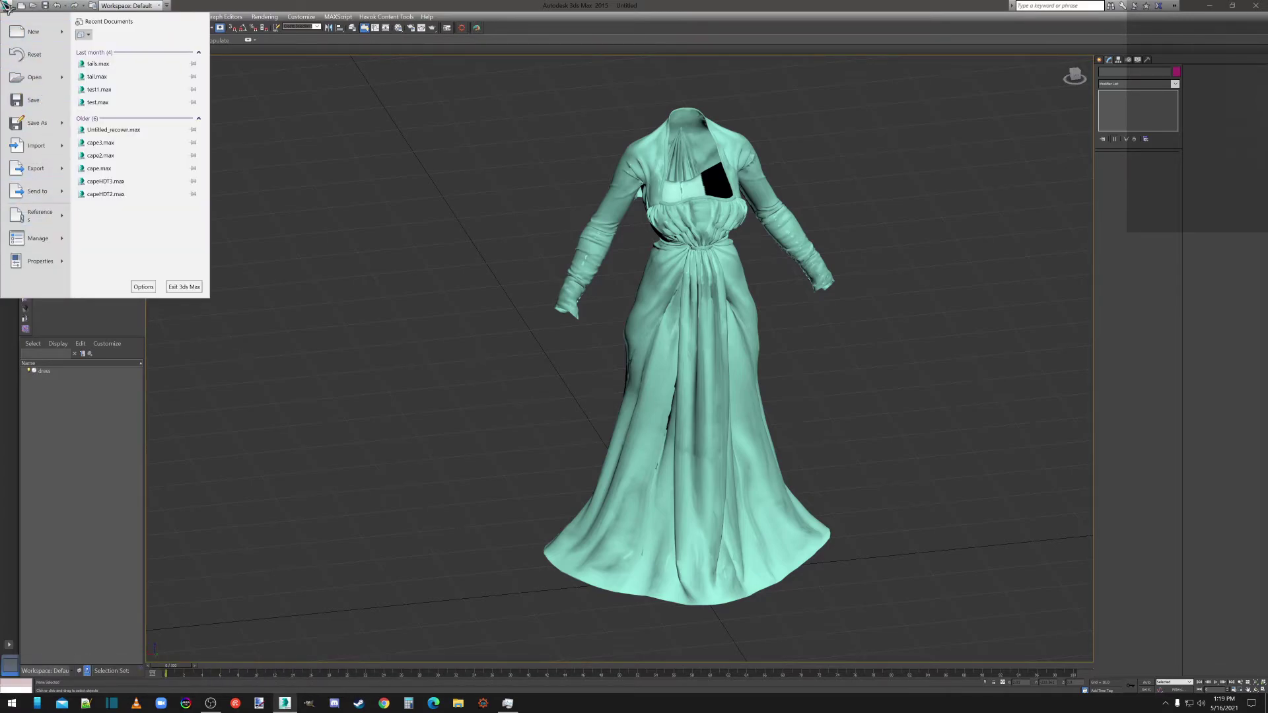
Export to the from3DS folder as OBJ named 'dress', keeping faces as Polygons
left_click(39, 171)
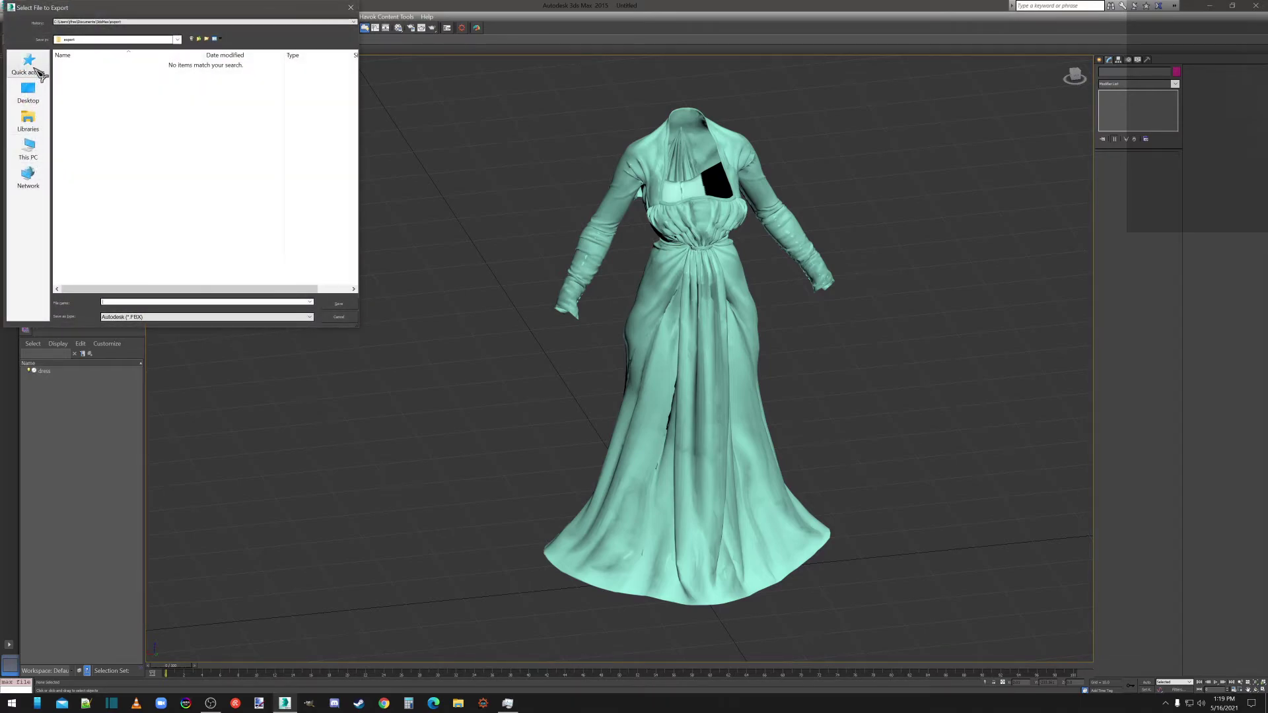
left_click(29, 66)
double_click(218, 181)
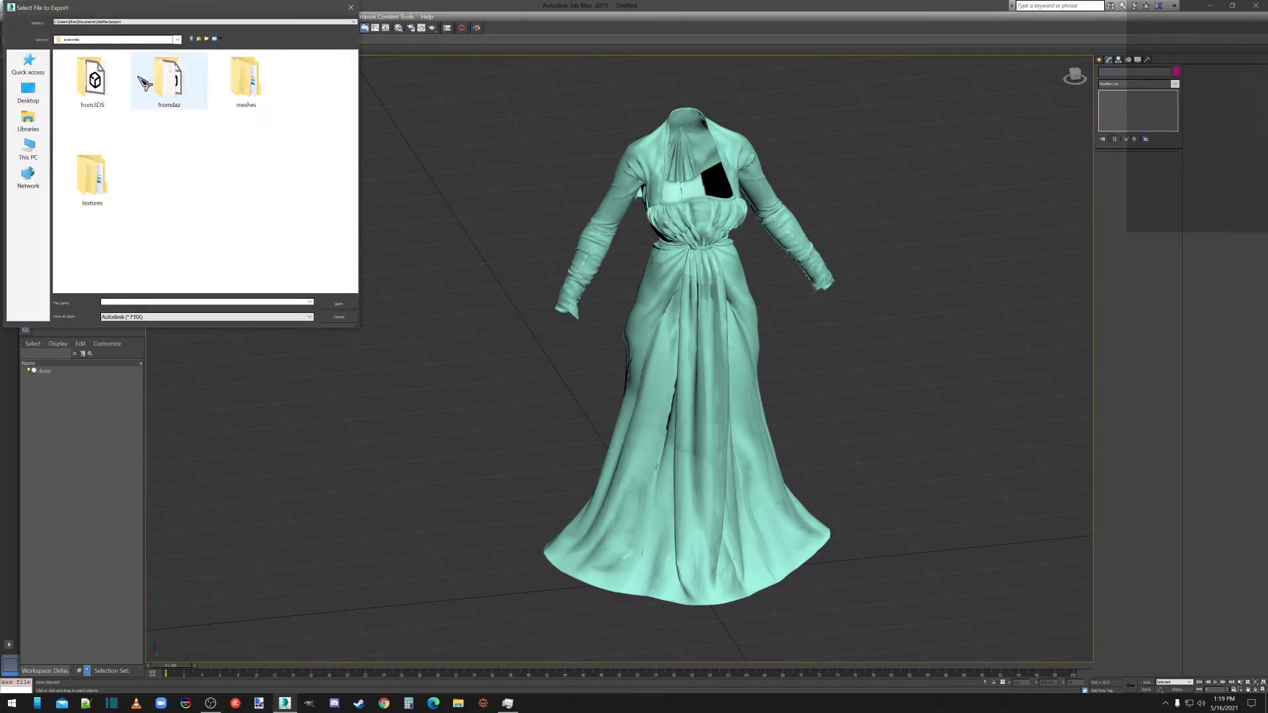
double_click(89, 82)
left_click(133, 318)
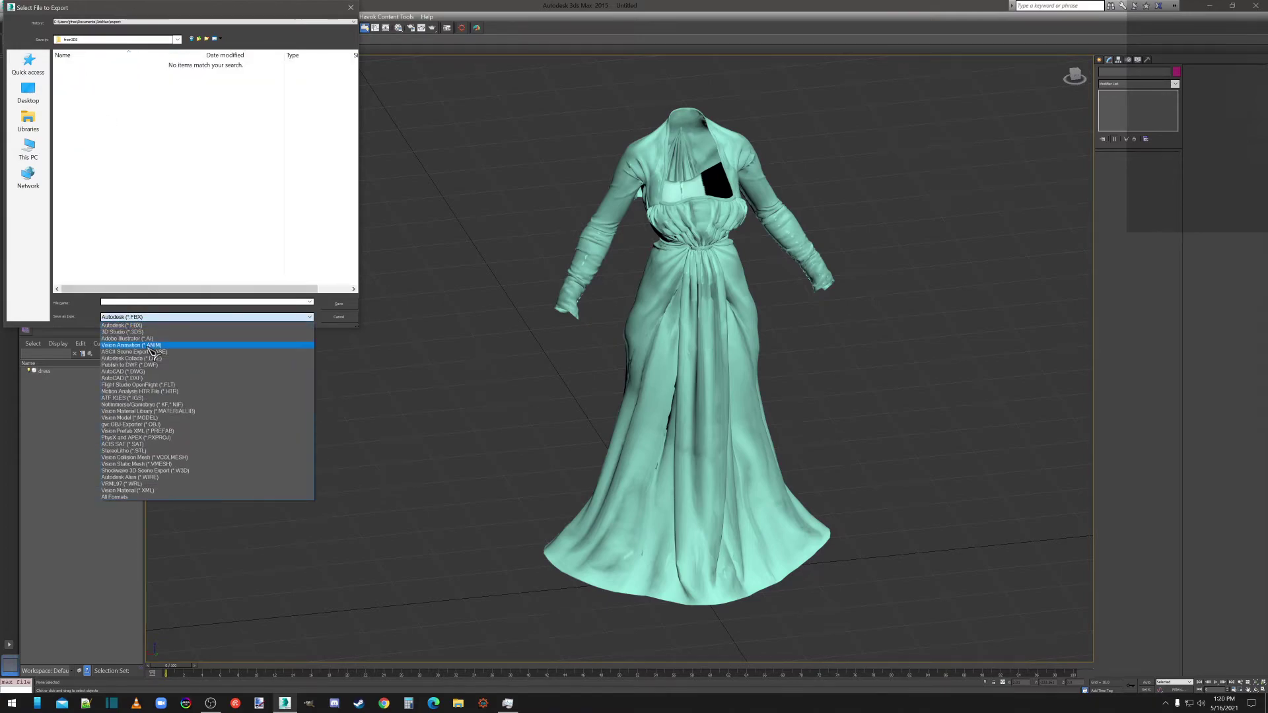
left_click(149, 425)
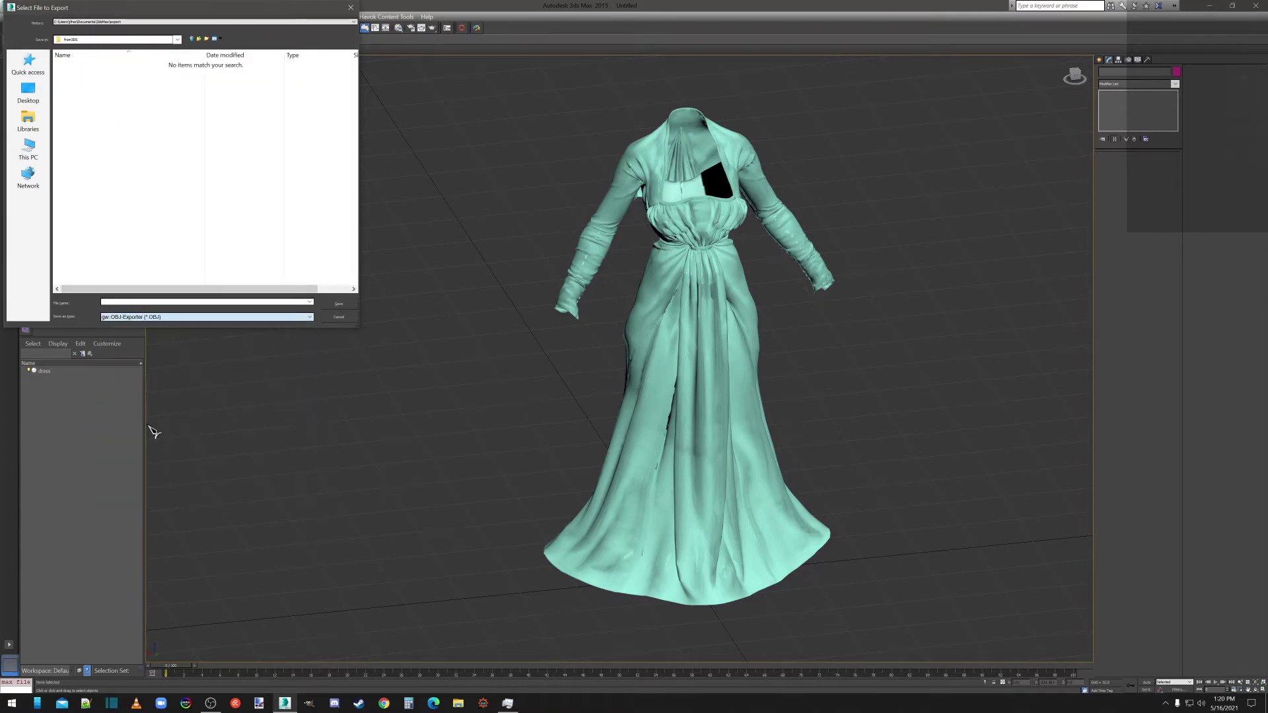
left_click(116, 301)
key("Return")
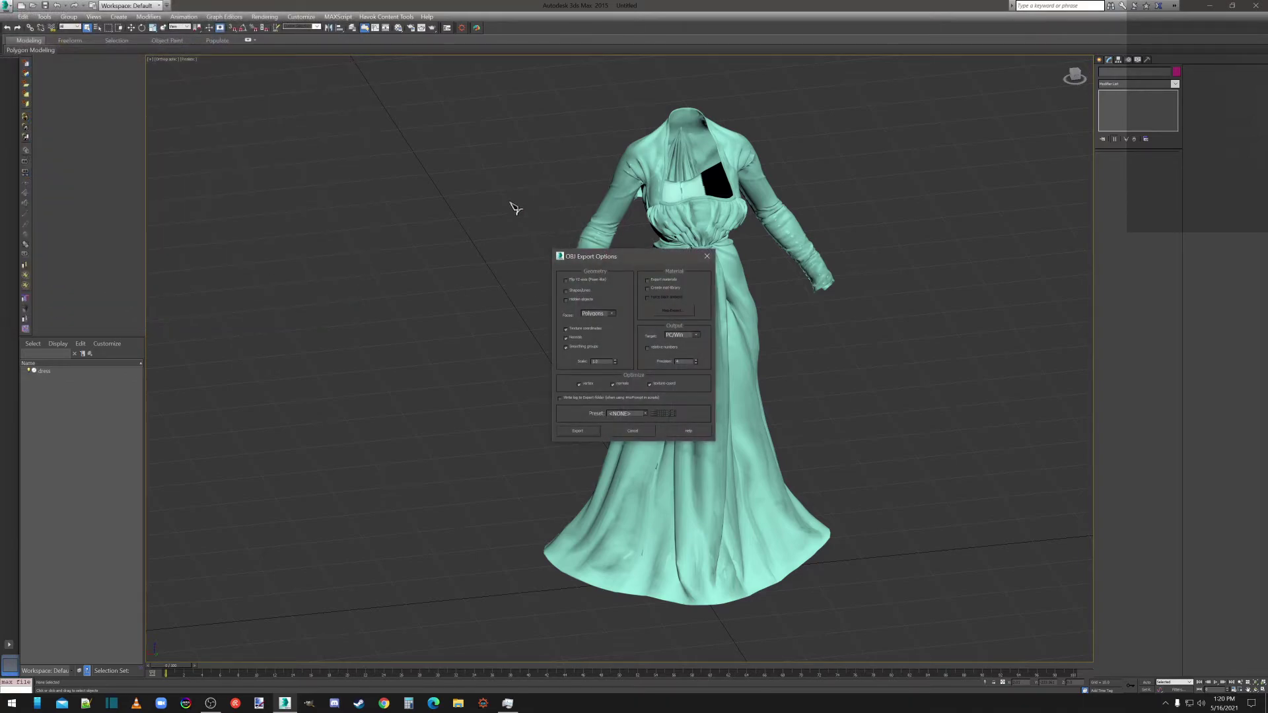
left_click(612, 314)
left_click(601, 316)
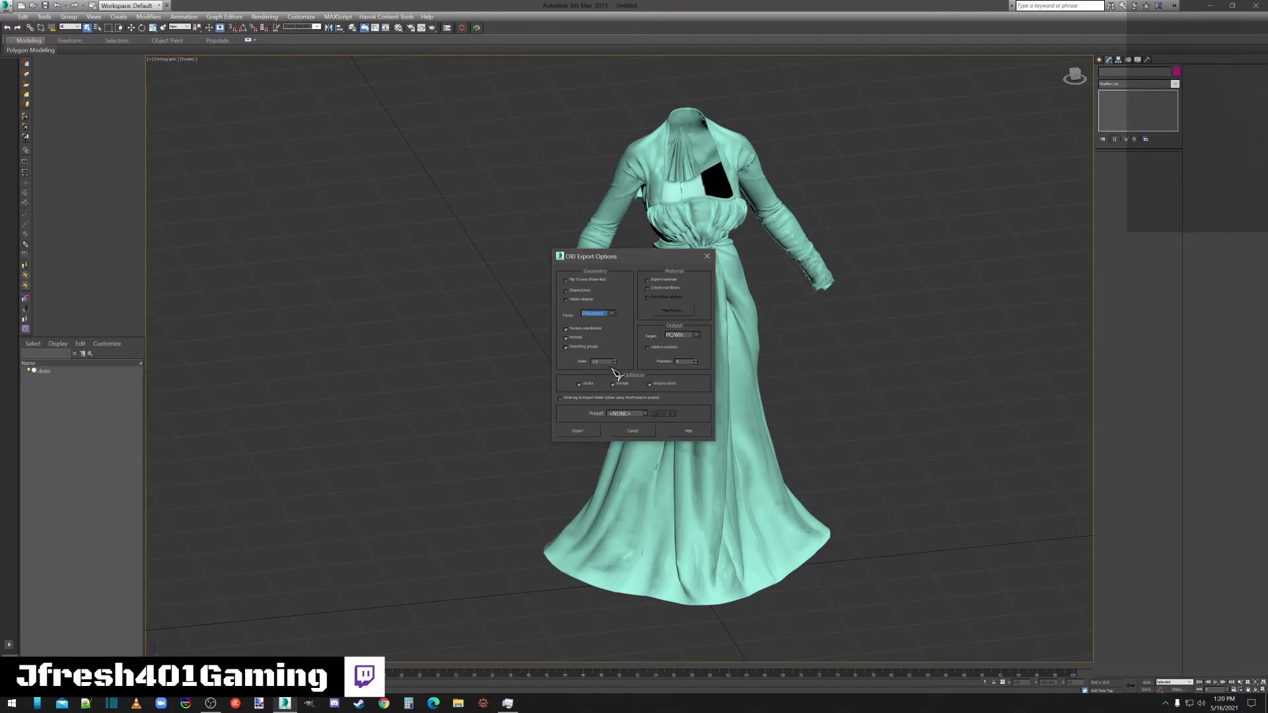
Run the OBJ export, dismiss the summary, and quit 3ds Max with Don't Save
left_click(578, 432)
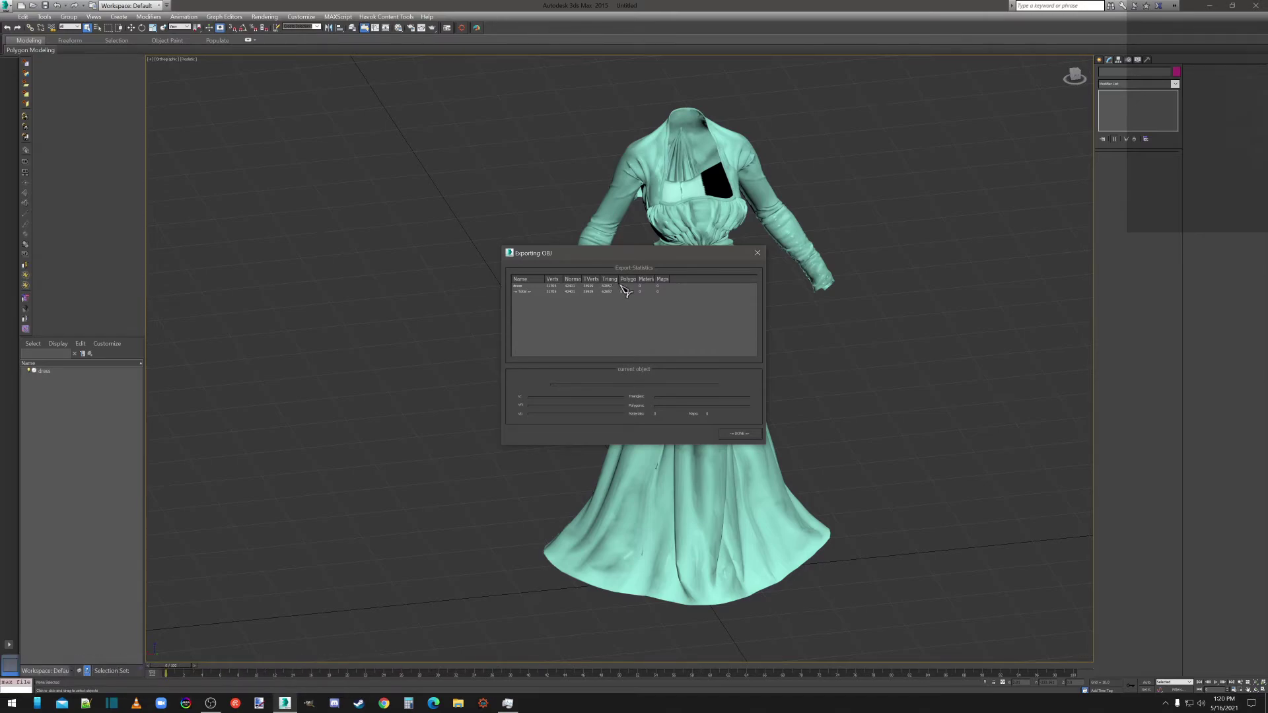
left_click(739, 434)
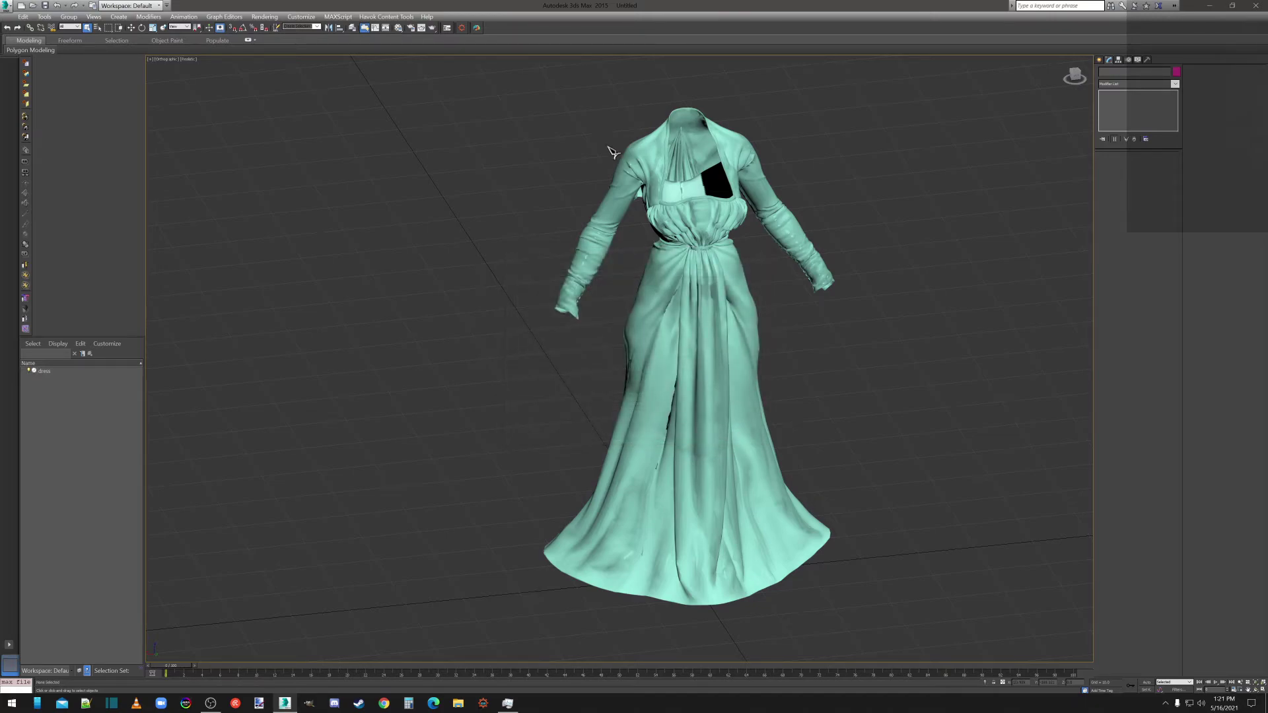
left_click(1256, 5)
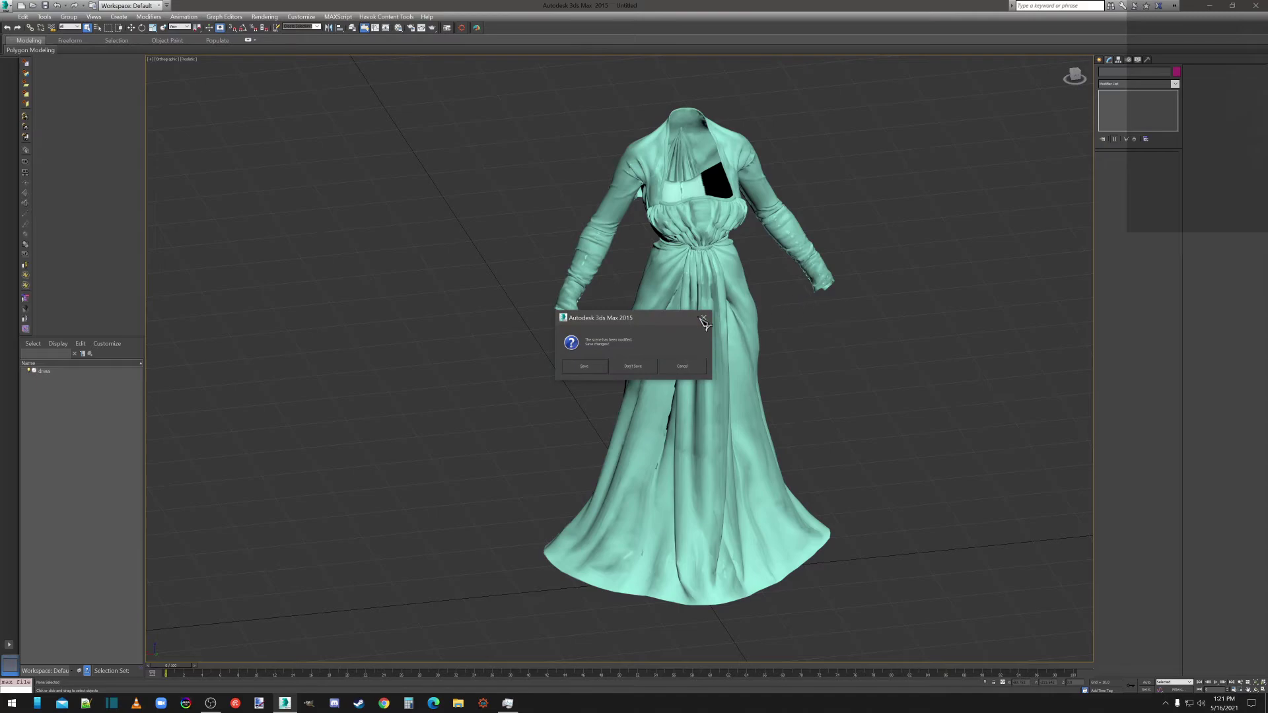
left_click(633, 367)
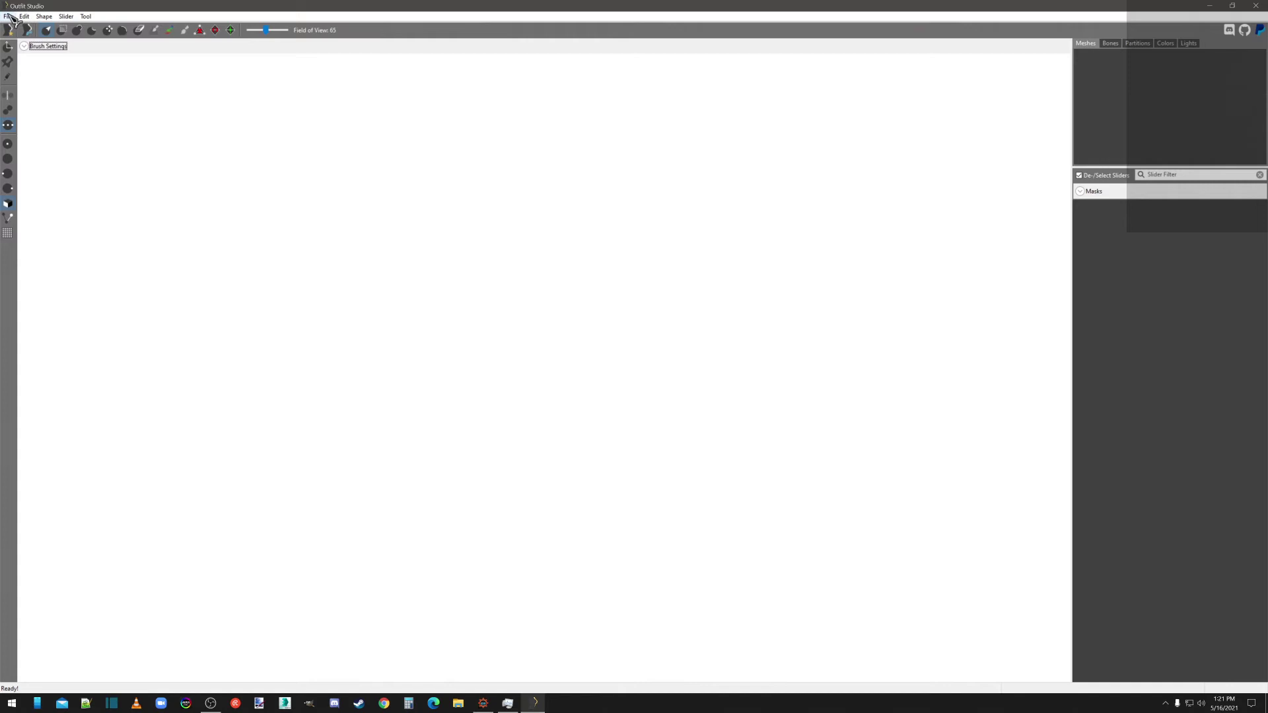
Load the CBBE 3BA Body template as the reference body
left_click(9, 16)
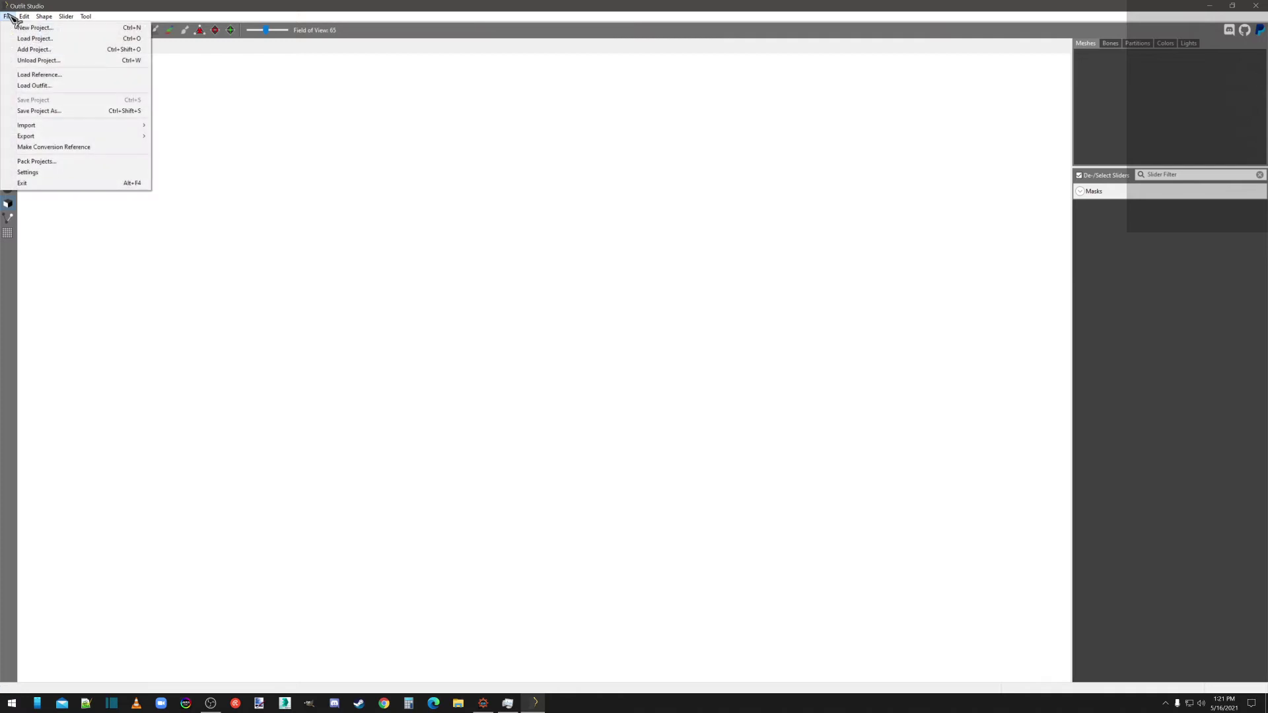
left_click(28, 75)
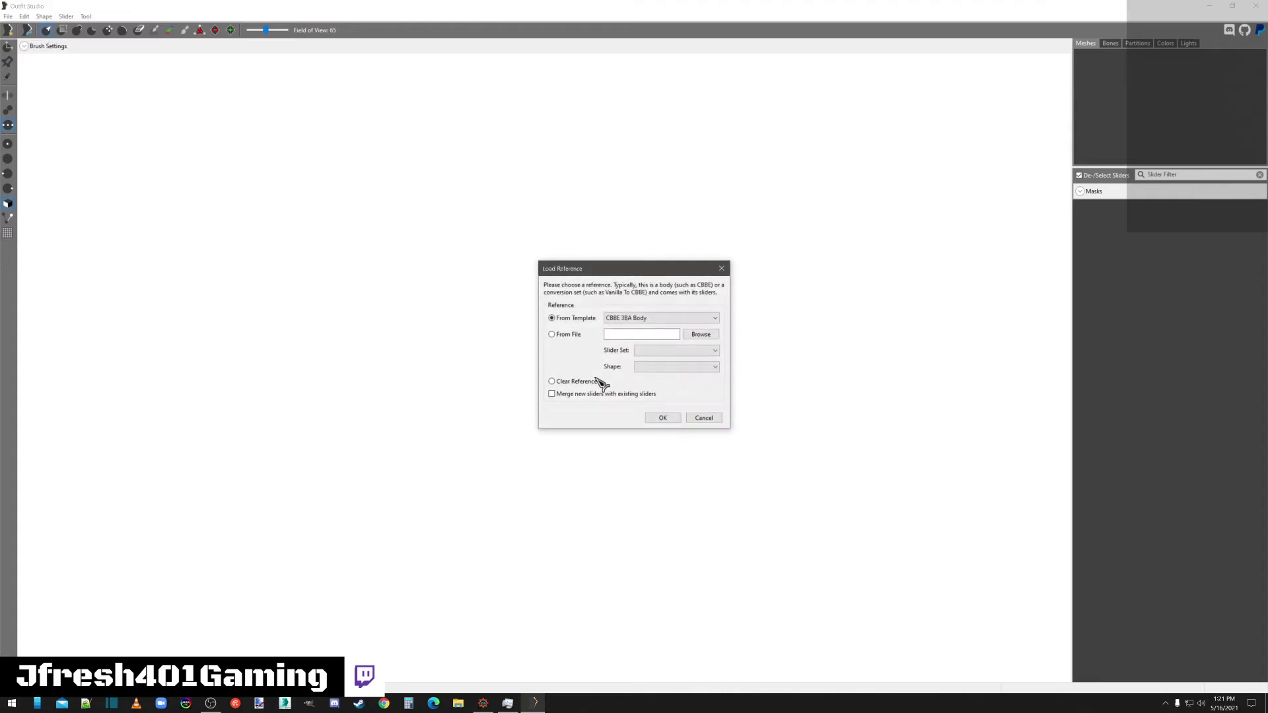
left_click(678, 419)
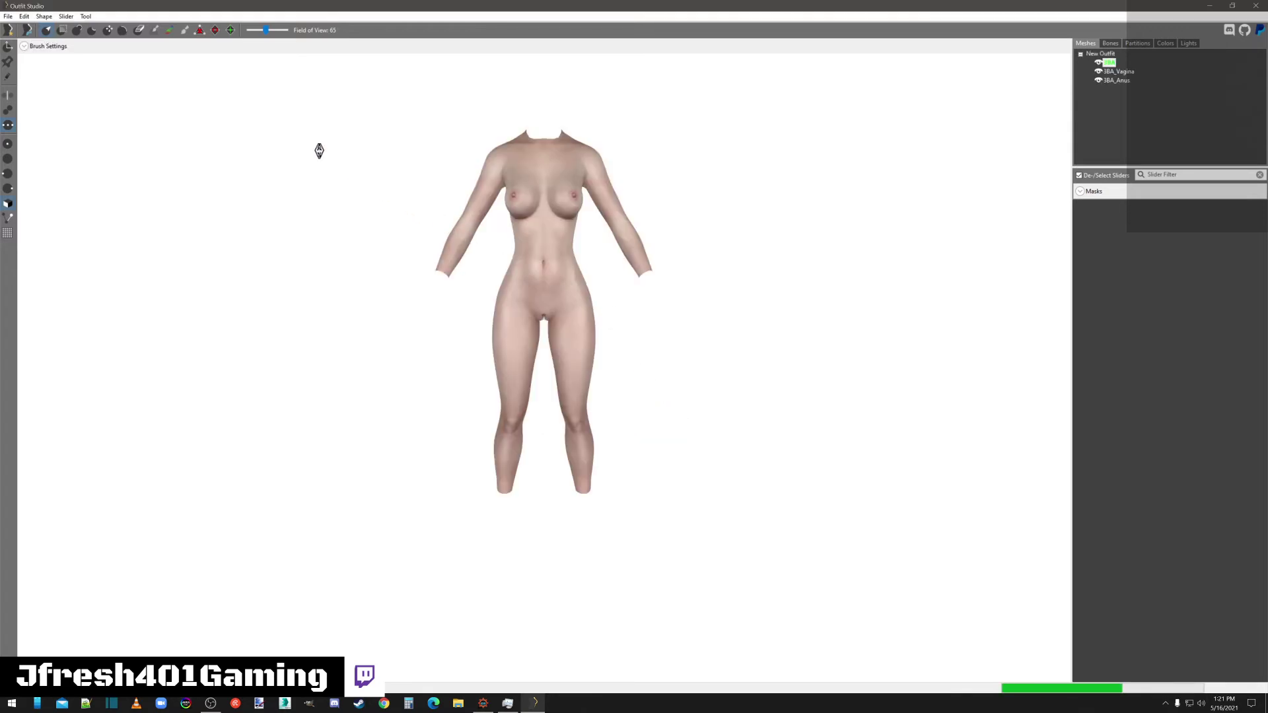
Import from3DS\dress.obj as a new shape named 'dress'
left_click(9, 16)
mouse_move(112, 129)
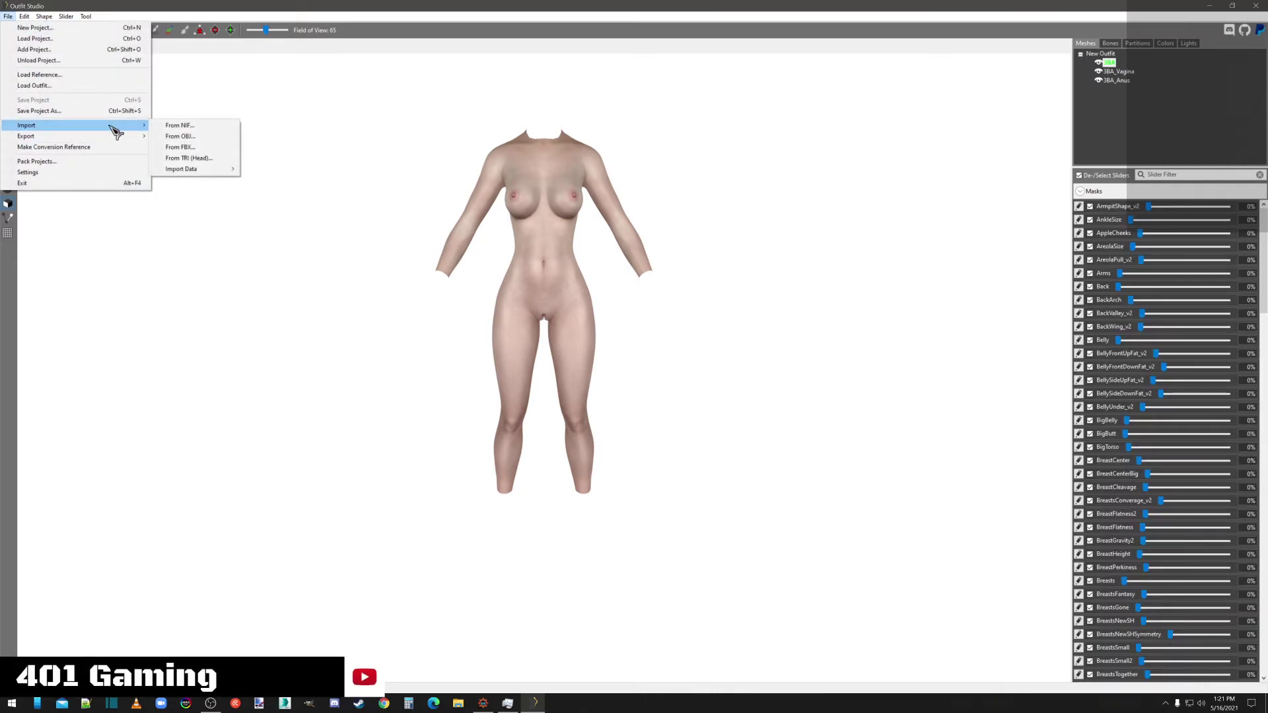
left_click(187, 137)
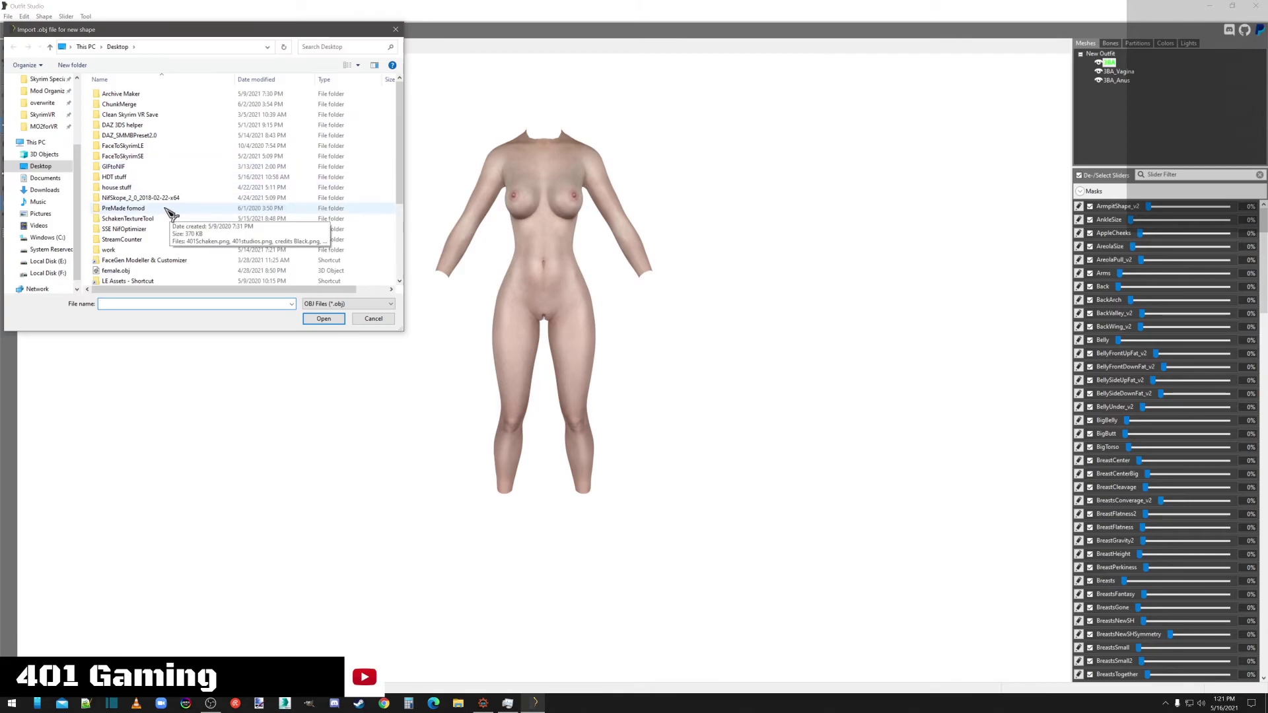
left_click(42, 103)
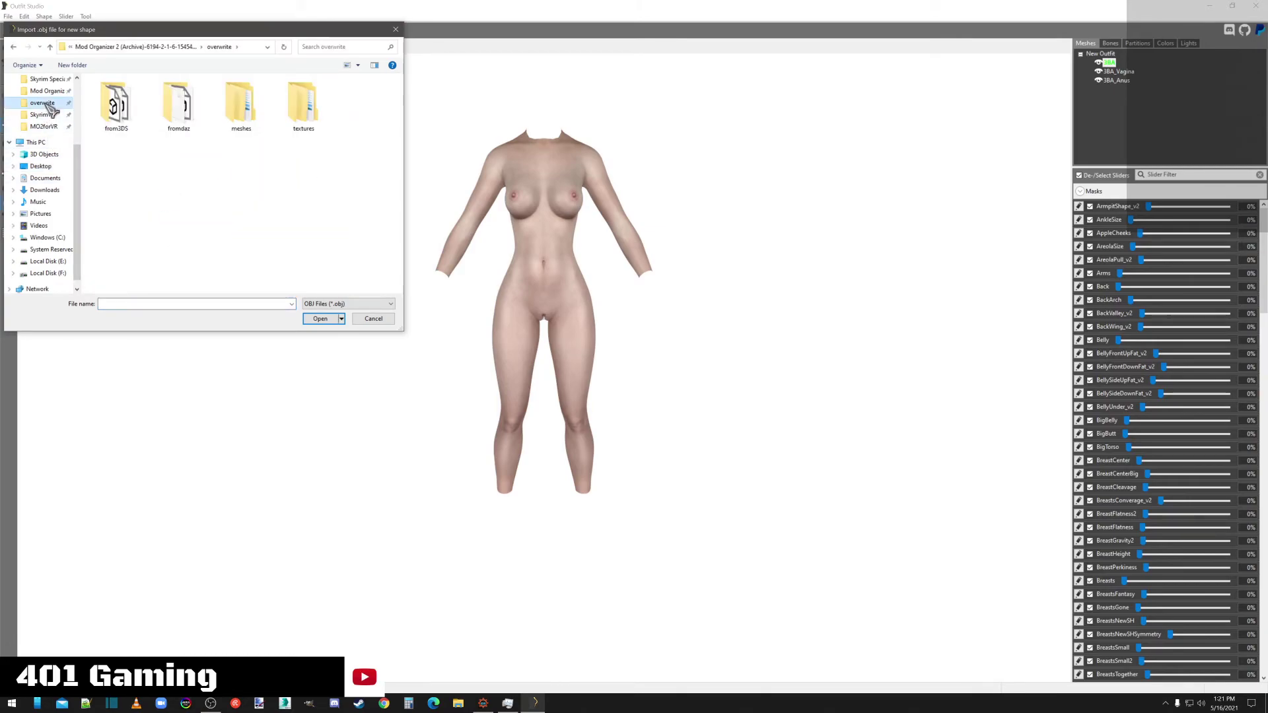
double_click(122, 112)
left_click(123, 97)
double_click(123, 97)
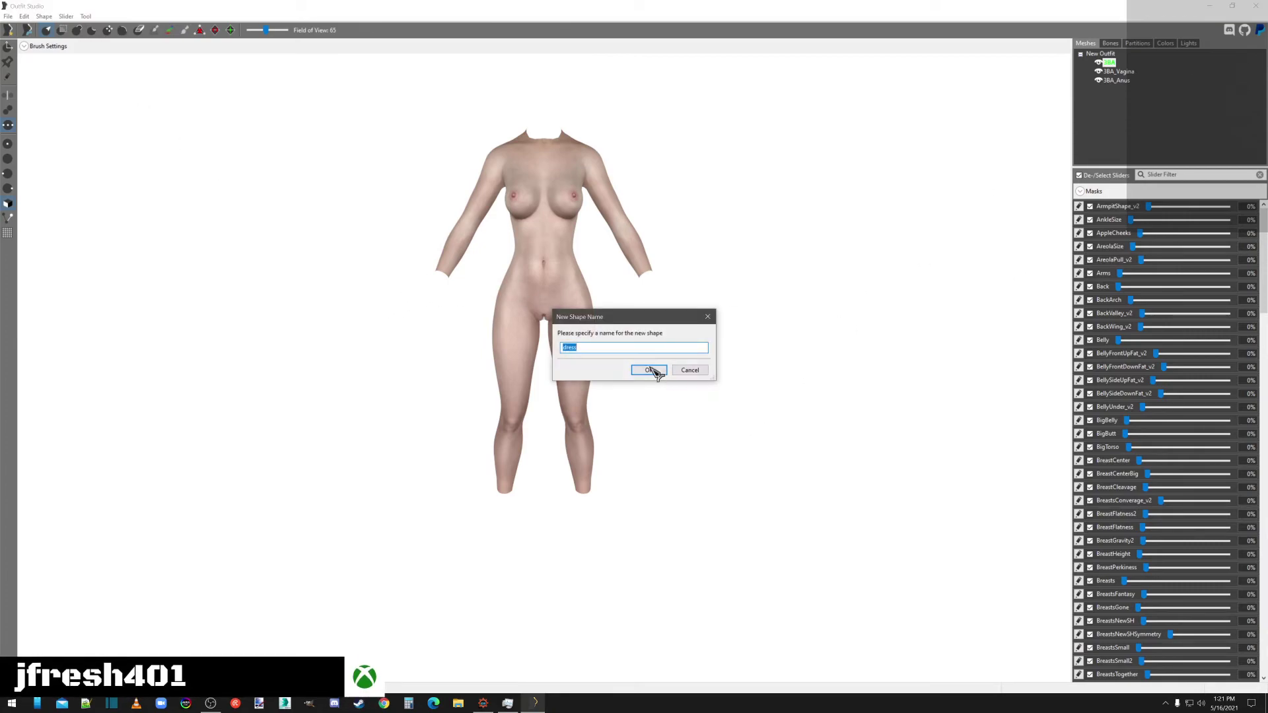
left_click(650, 369)
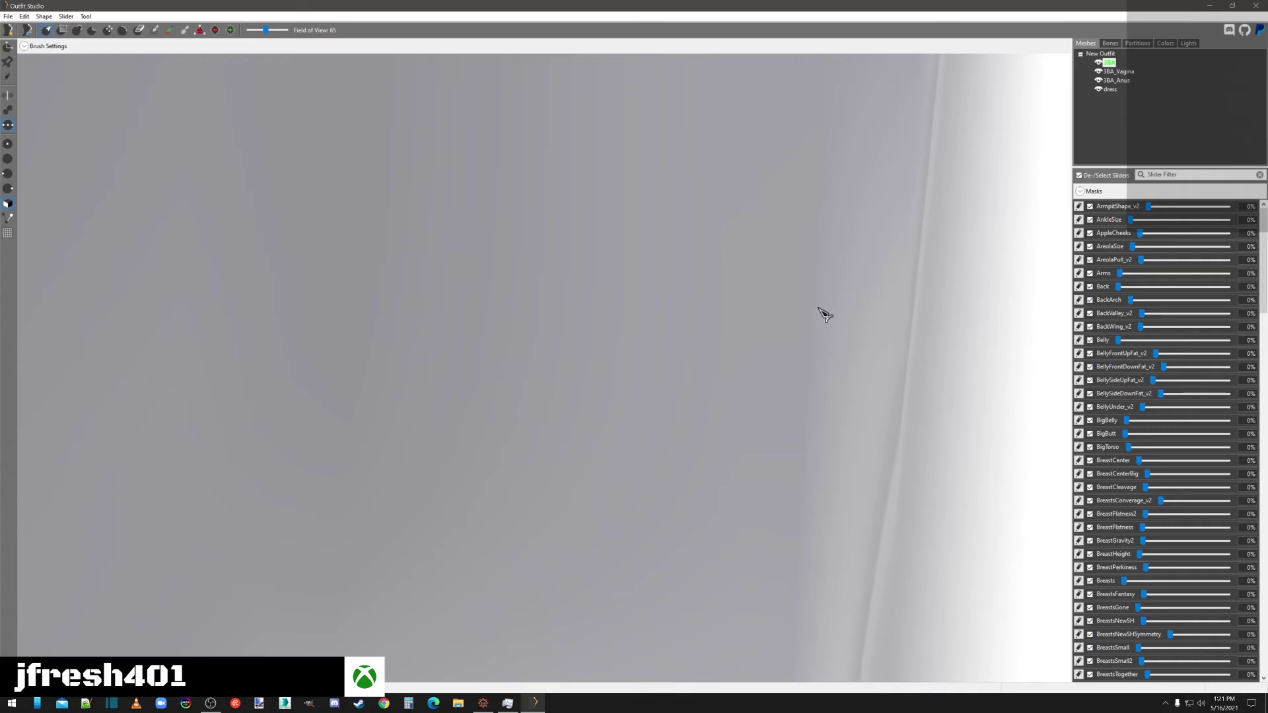
Delete the 3BA_Anus and 3BA_Vagina meshes from the project
scroll(828, 335, "down", 10)
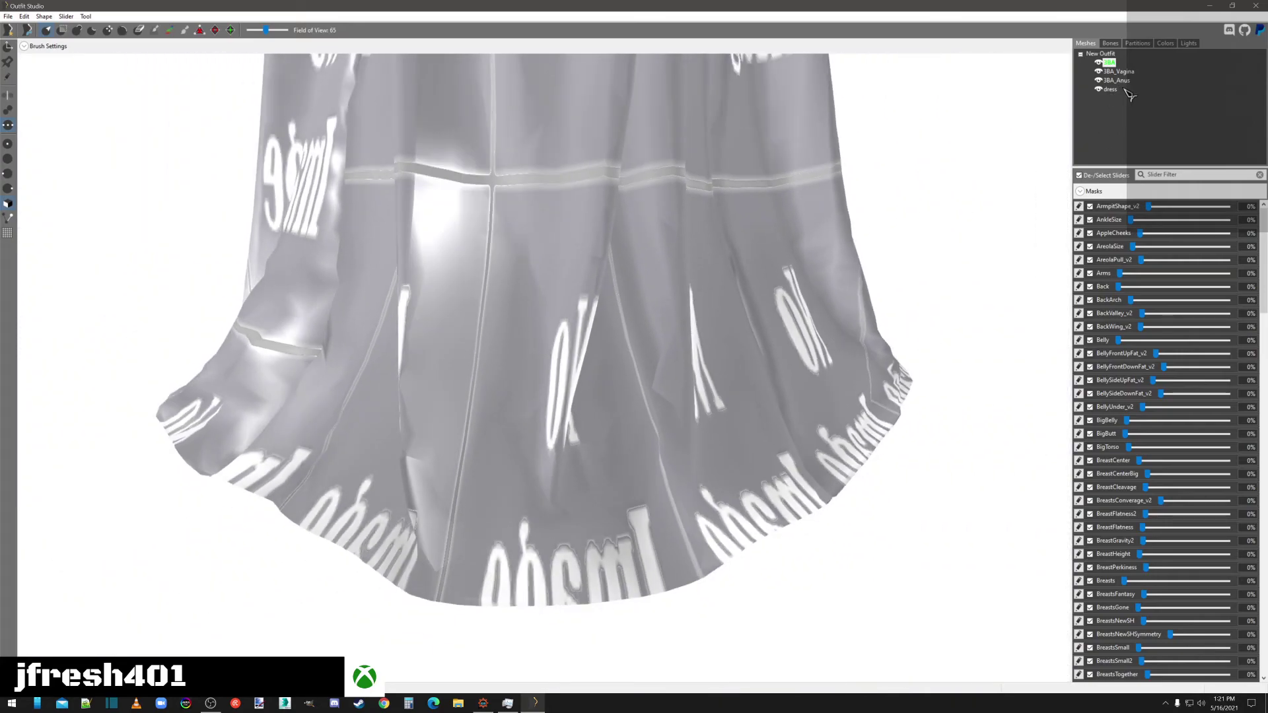
left_click(1116, 80)
left_click(1118, 71, "ctrl")
right_click(1116, 71)
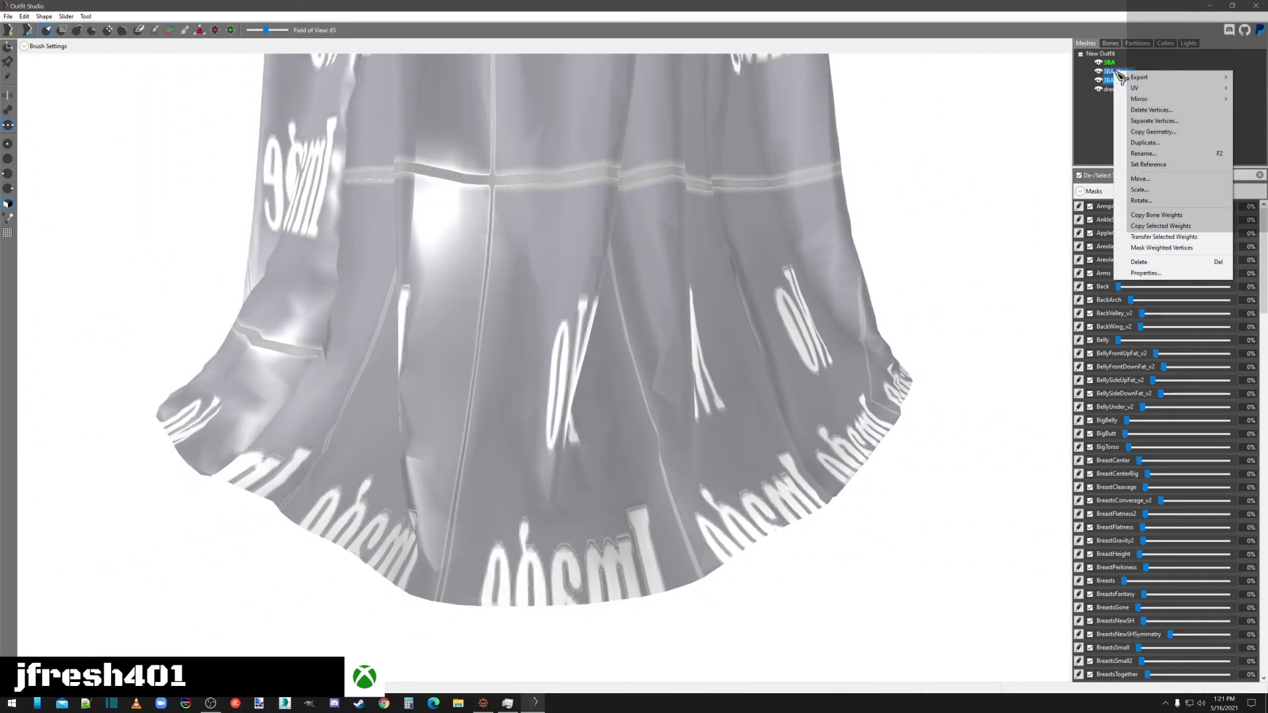
left_click(1140, 263)
left_click(684, 348)
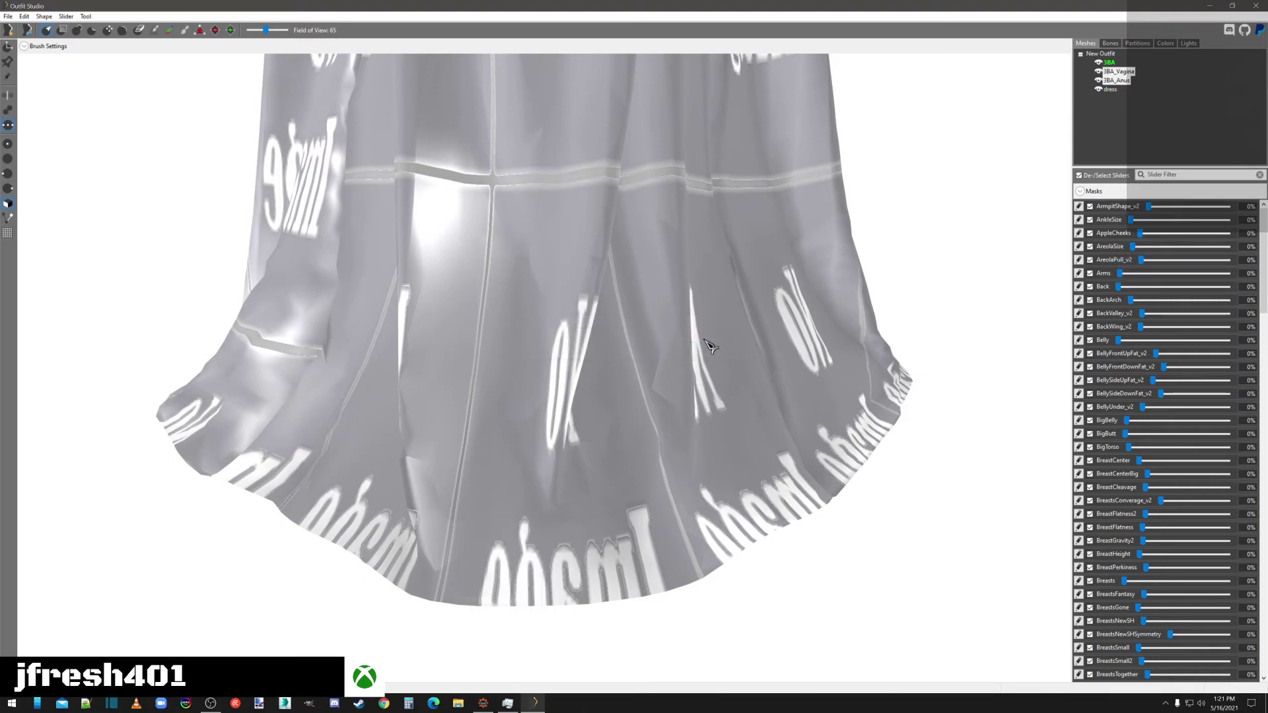
Scale the dress uniformly to 0.137 to match the body's size
right_click(1116, 79)
left_click(1133, 197)
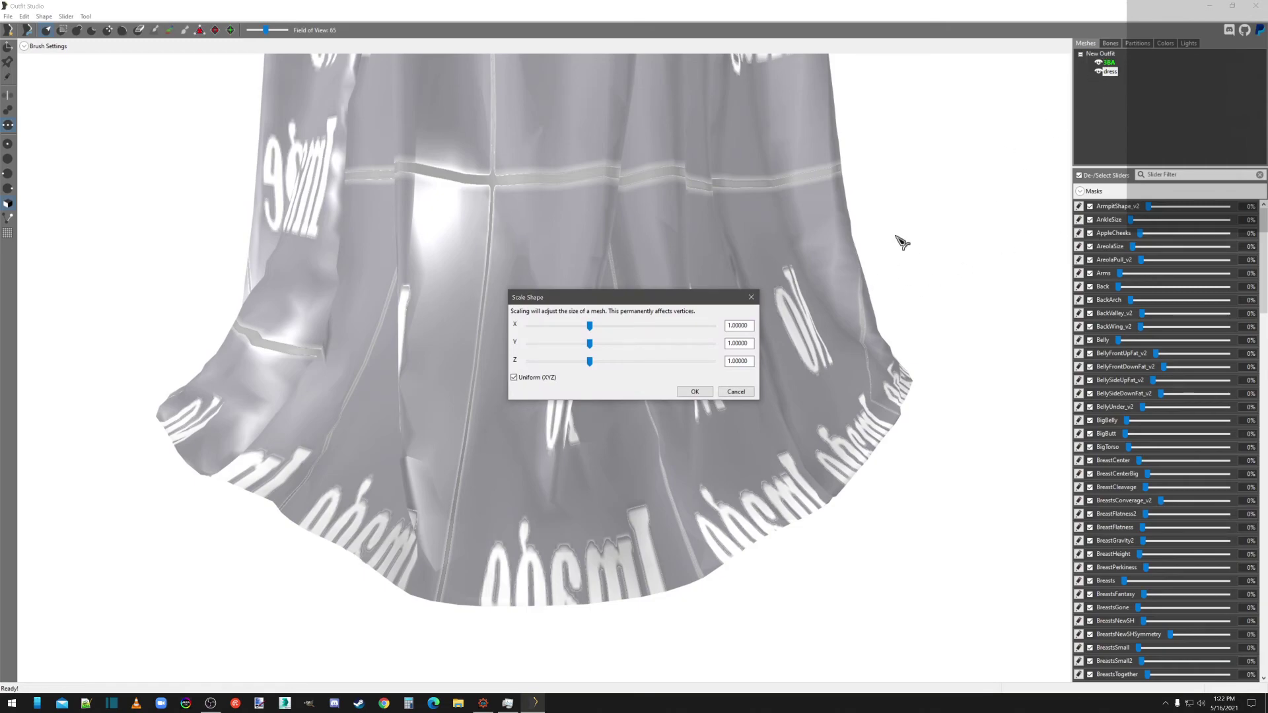
left_click(751, 299)
right_click(1110, 71)
left_click(1137, 191)
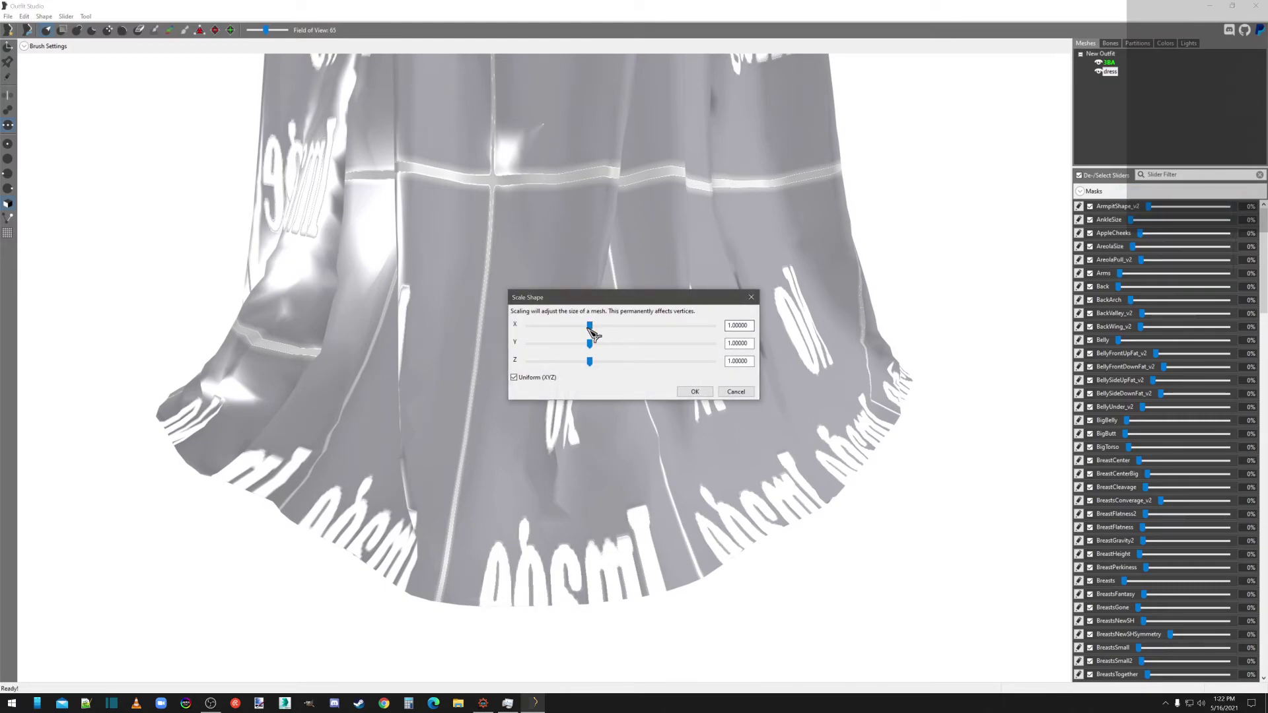
left_click_drag(590, 326, 539, 331)
key("Left")
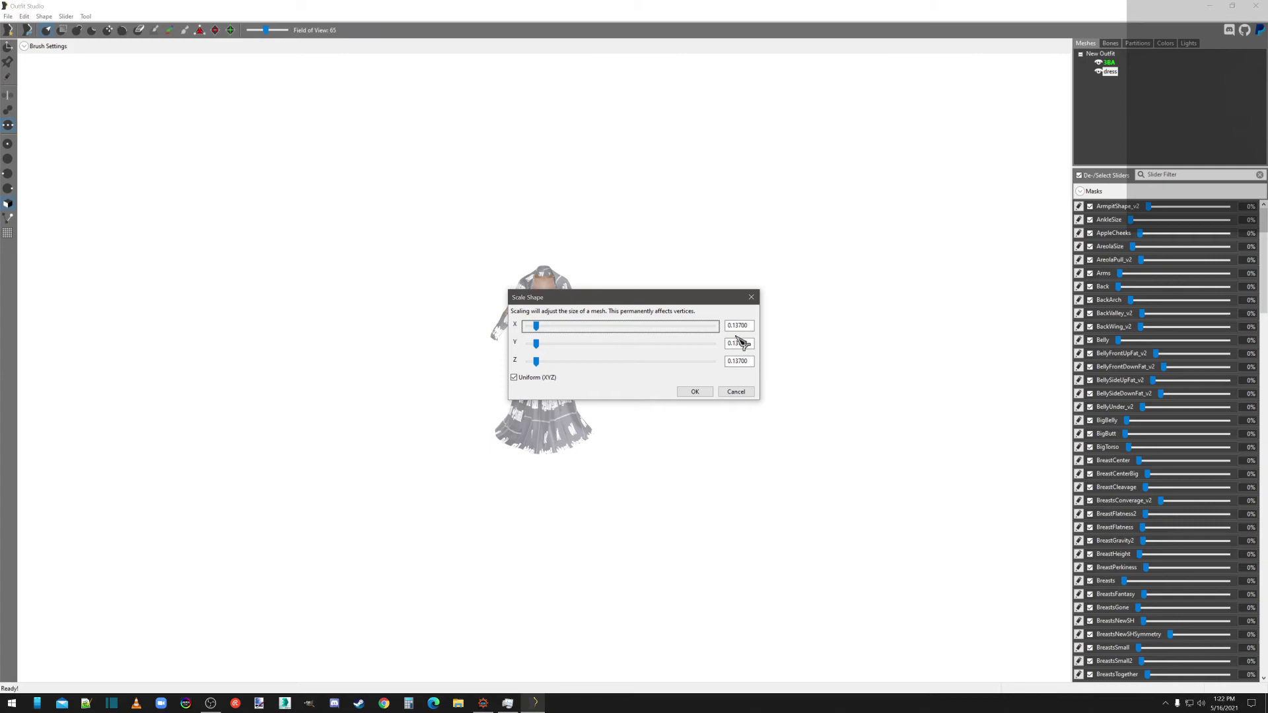
left_click(695, 392)
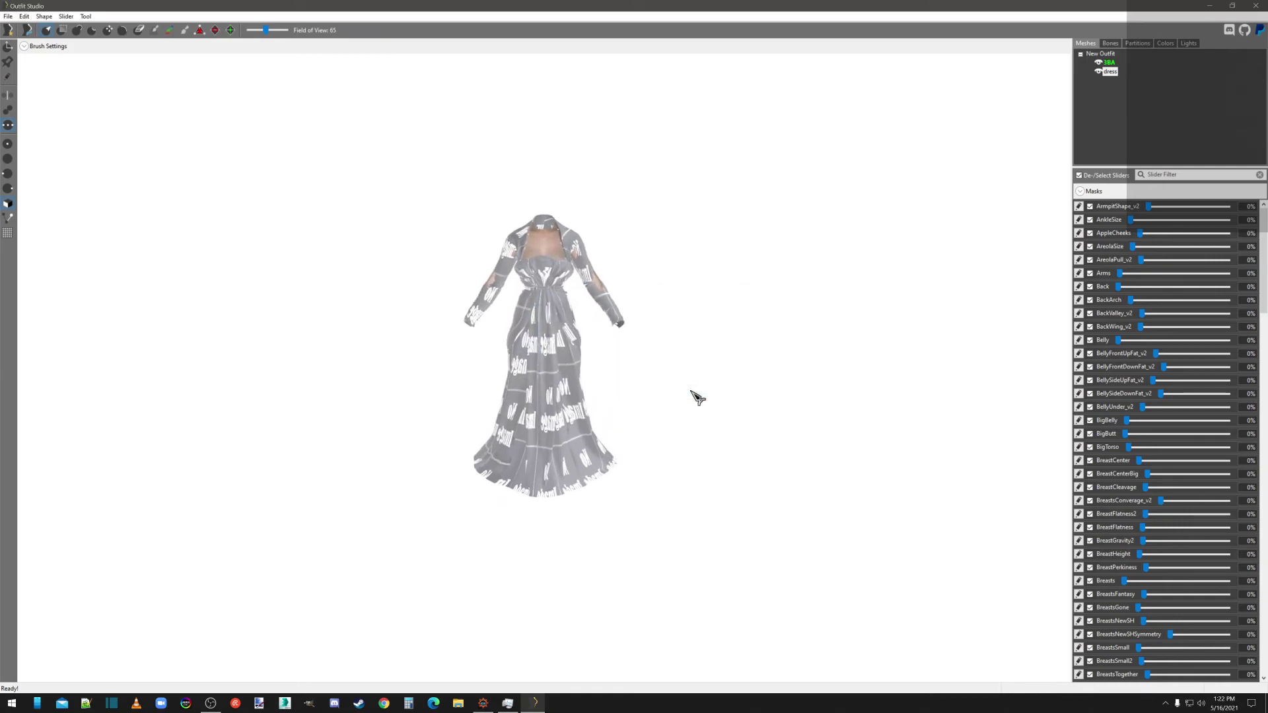
Move the dress onto the 3BA body with the Transform tool, checking the fit from several angles
scroll(695, 398, "up", 5)
right_click_drag(860, 311, 680, 319)
left_click(8, 47)
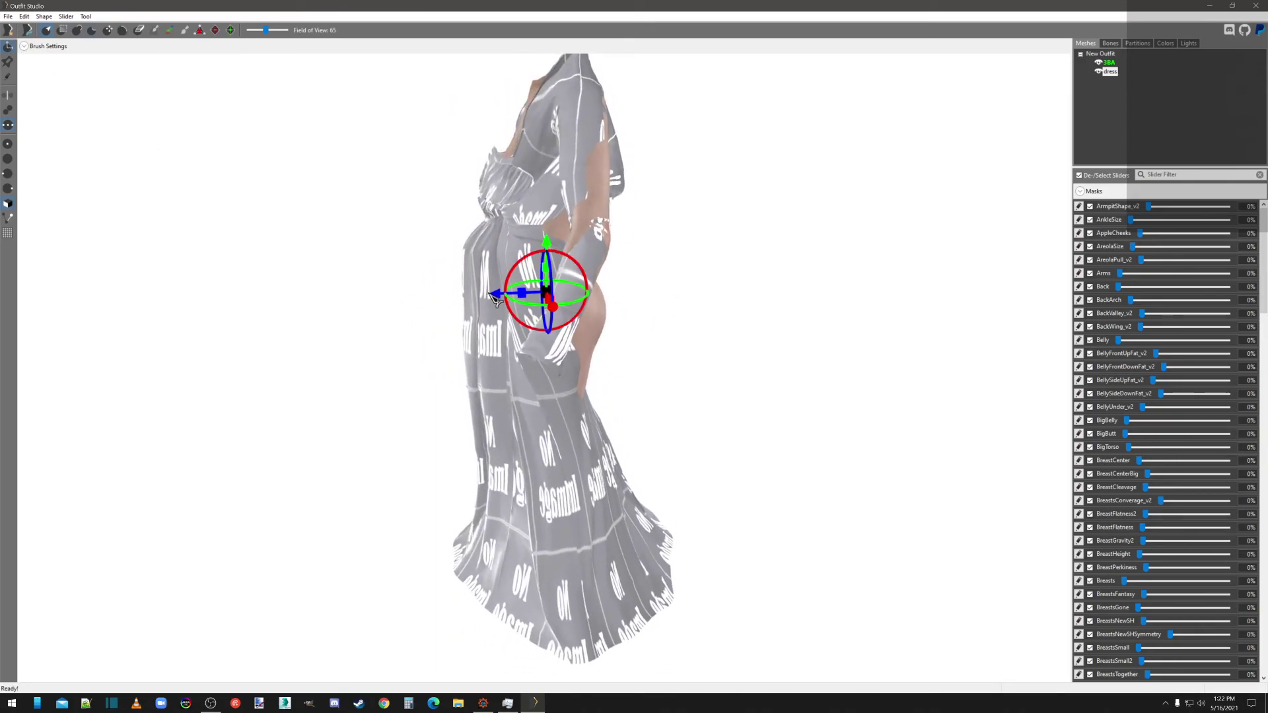
right_click_drag(504, 300, 529, 269)
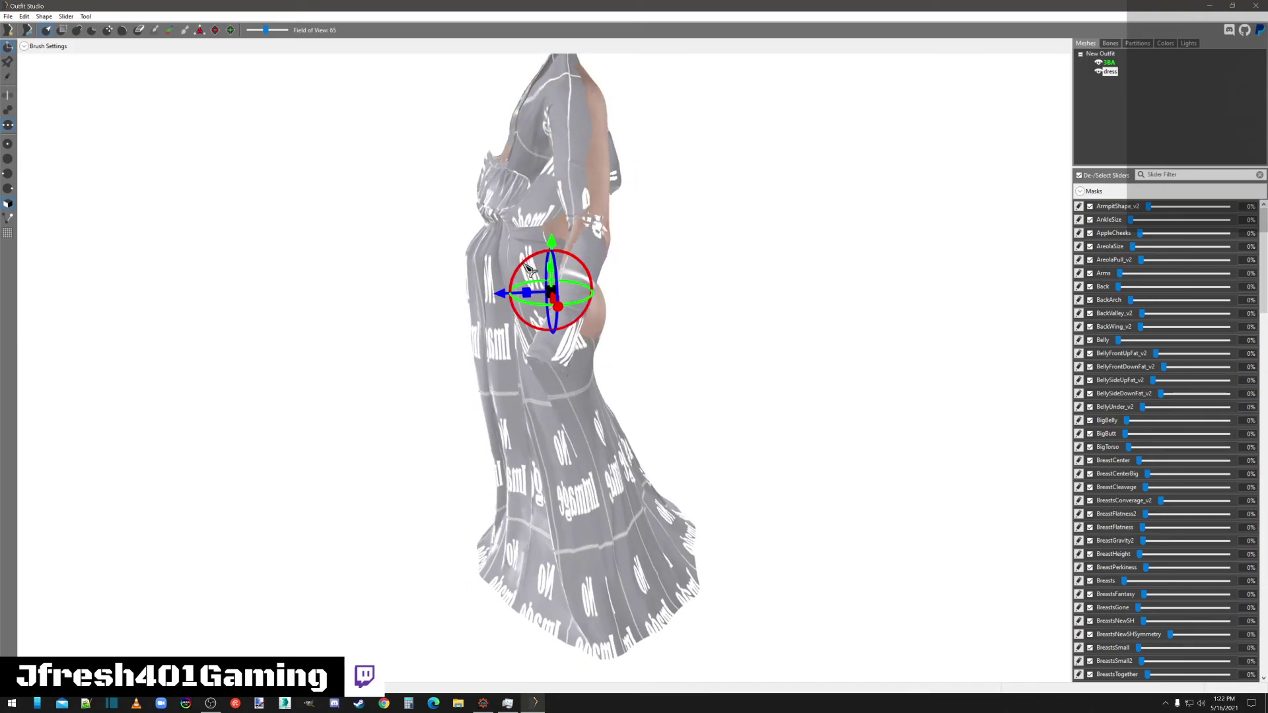
right_click_drag(503, 296, 517, 295)
right_click_drag(573, 248, 578, 243)
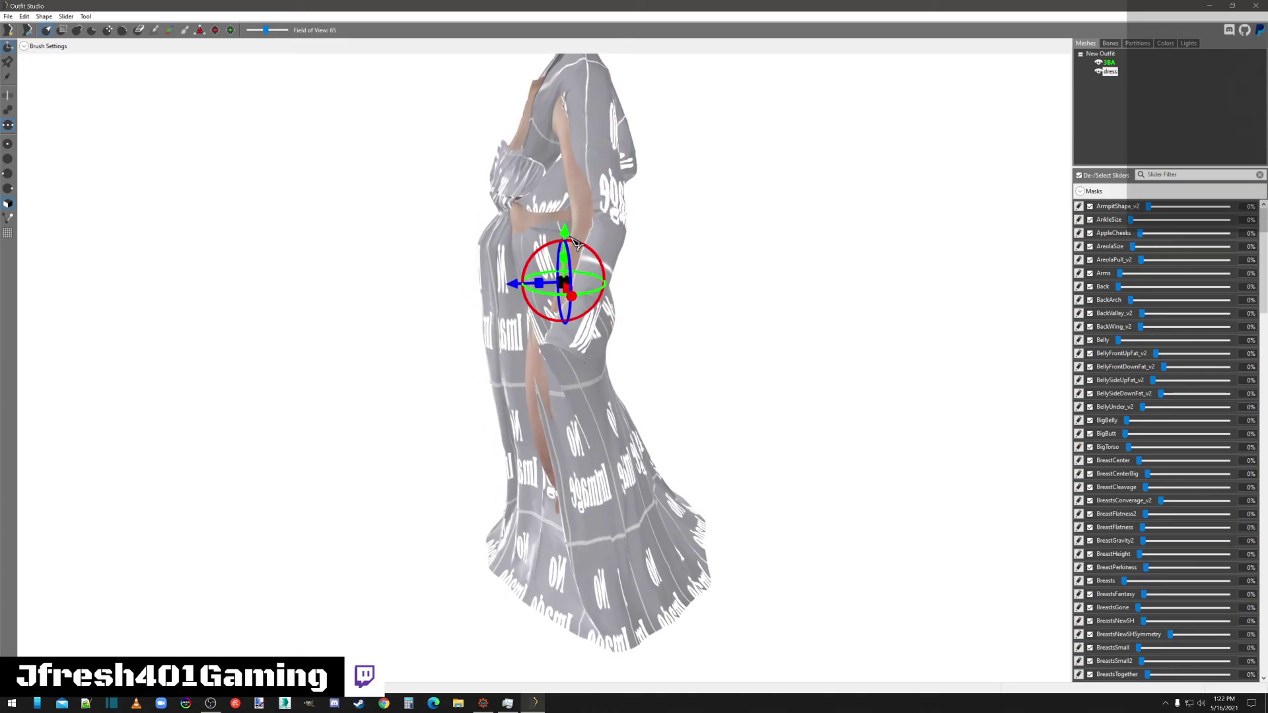
right_click_drag(518, 286, 512, 289)
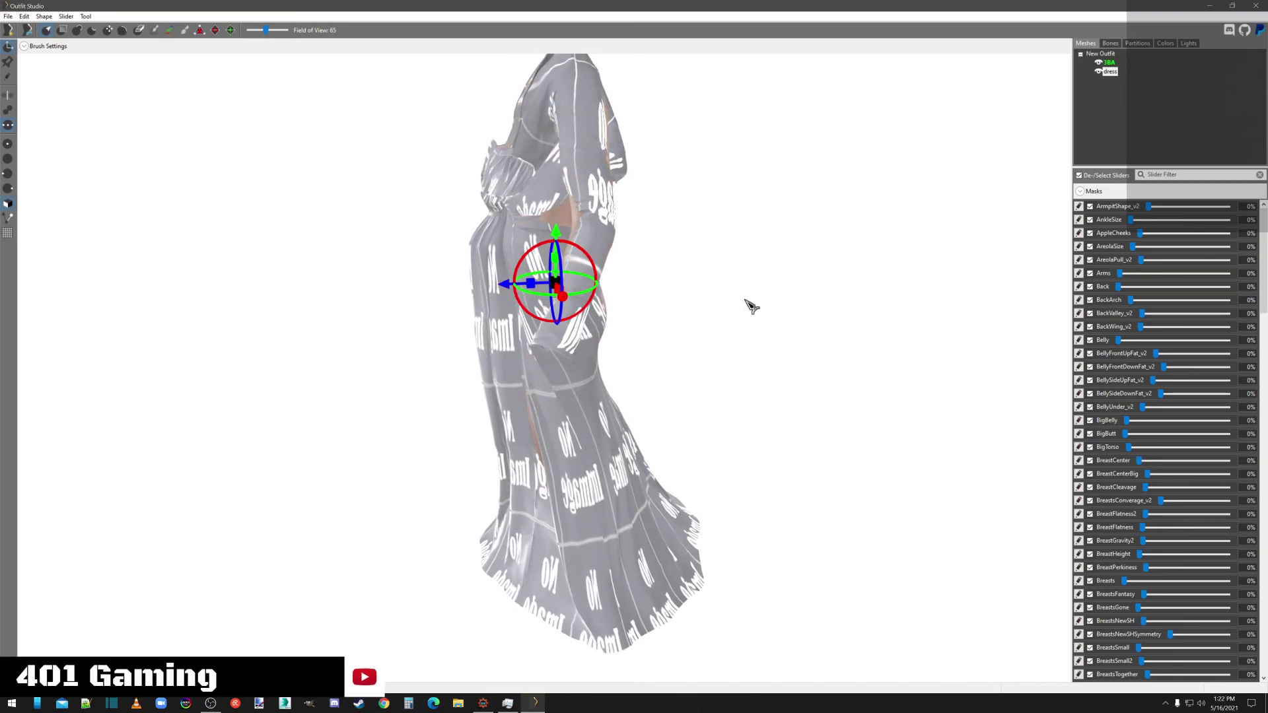
right_click_drag(764, 306, 736, 317)
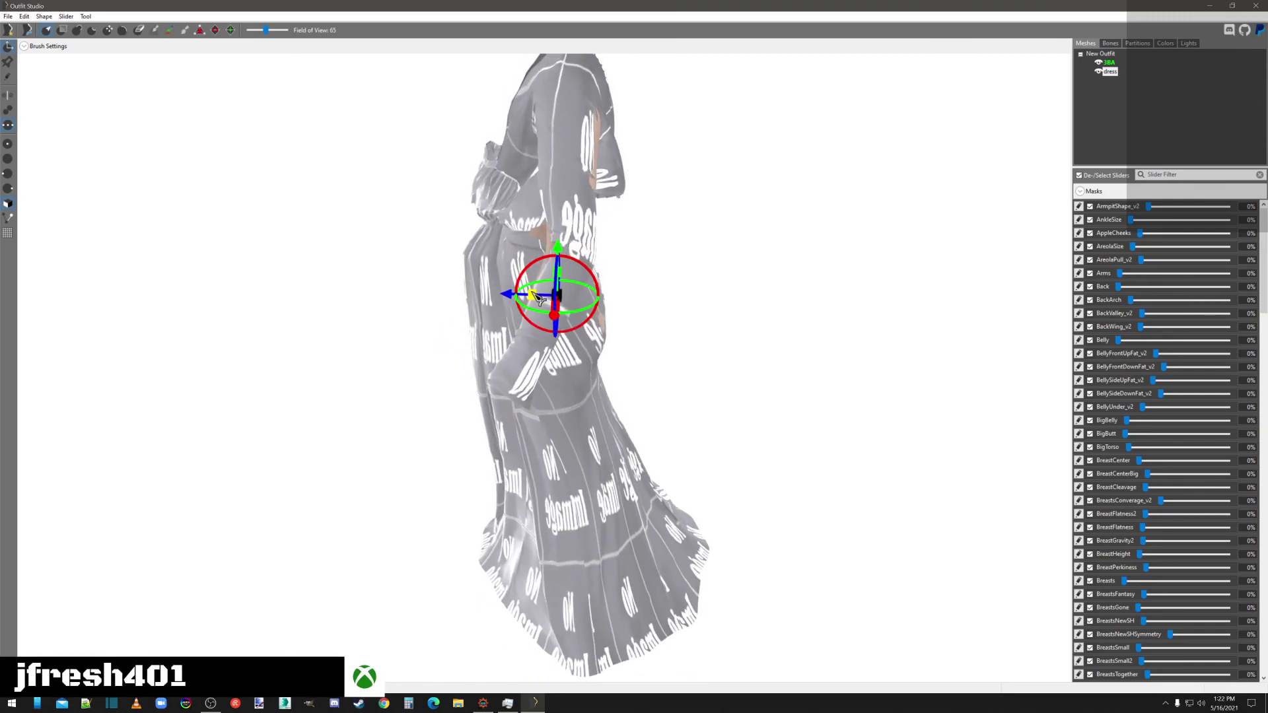
left_click_drag(538, 299, 513, 299)
right_click_drag(590, 312, 641, 328)
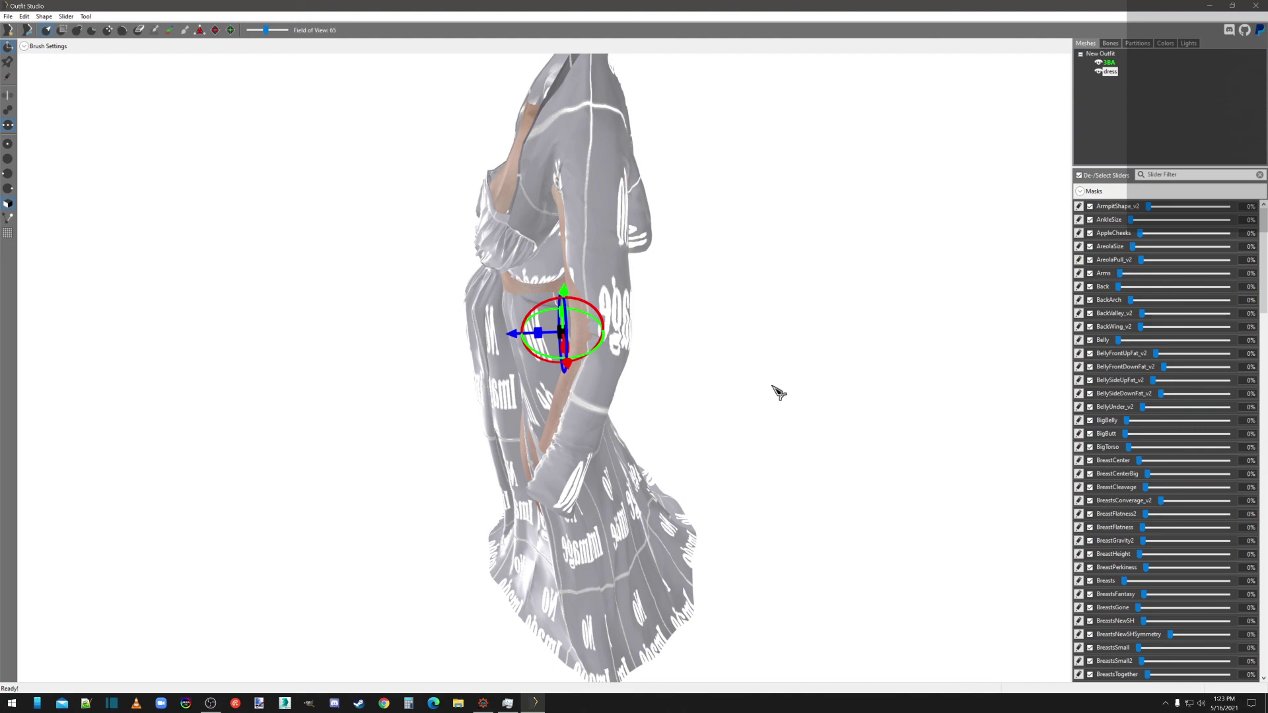
Close the Outfit Studio window
left_click(1258, 7)
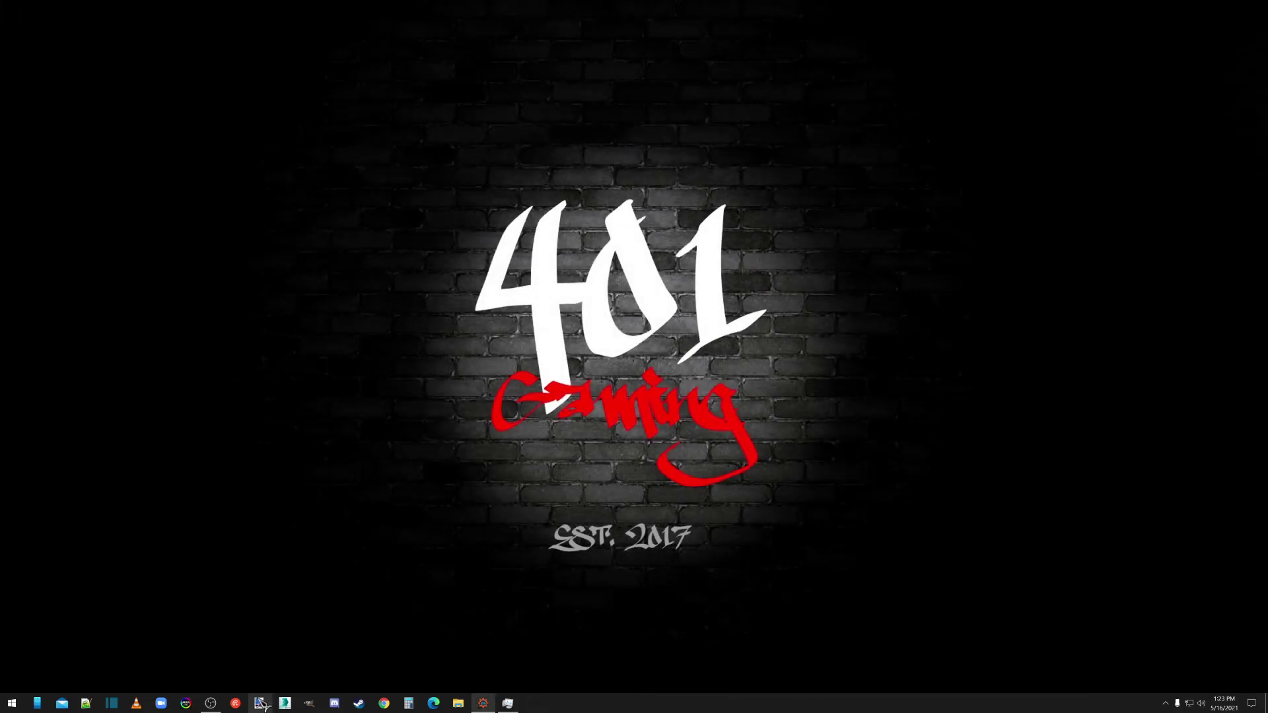